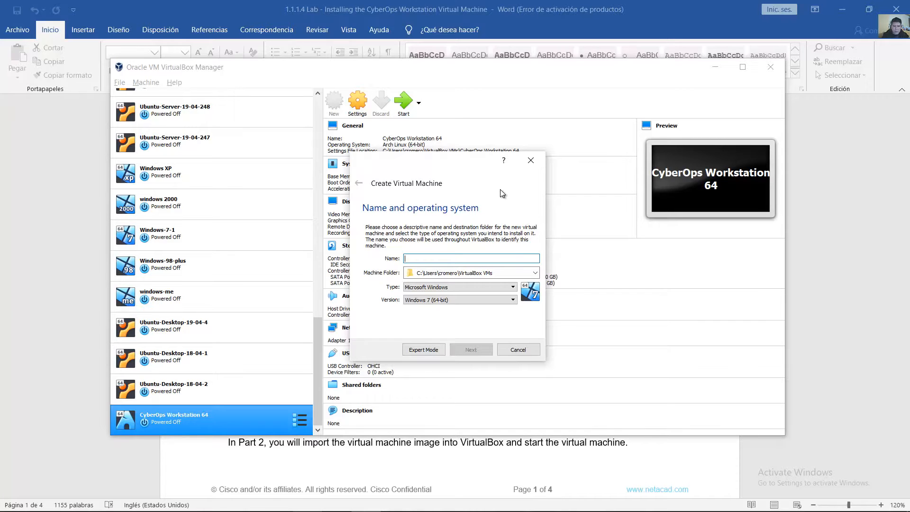
Name the new VM Ubuntu-Desktop-18-04-CyberOps-Workstation, fixing typos, so it becomes Linux/Ubuntu (64-bit)
type("Ubuntu")
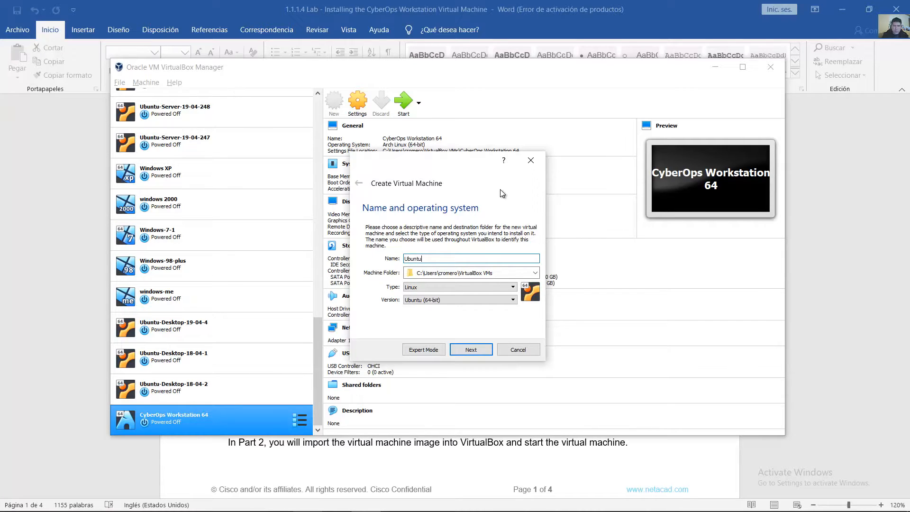
type("-DEskto")
key("BackSpace")
key("BackSpace")
key("BackSpace")
key("BackSpace")
key("BackSpace")
key("BackSpace")
type("esktop-18-04-CyberOPs")
key("BackSpace")
key("BackSpace")
type("ps-Workstation")
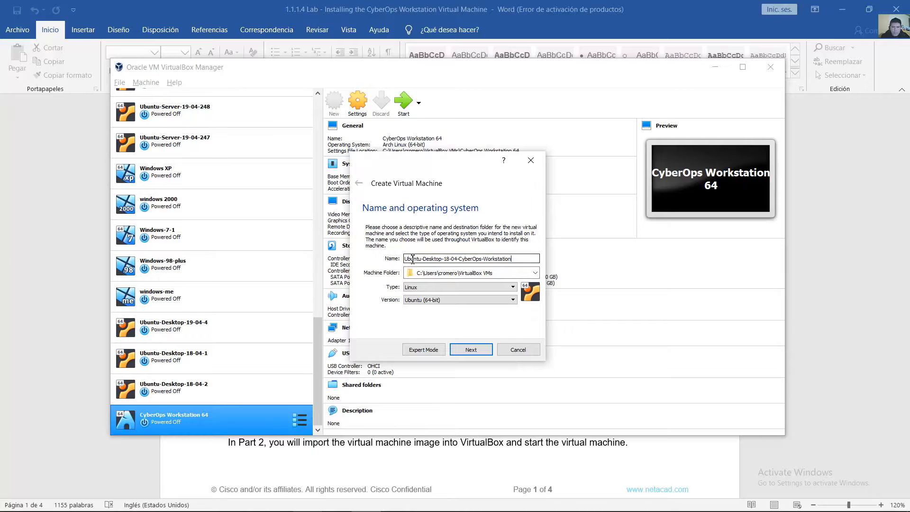
left_click_drag(406, 259, 517, 259)
left_click(517, 260)
Set the machine's memory size to 2048 MB
left_click(472, 350)
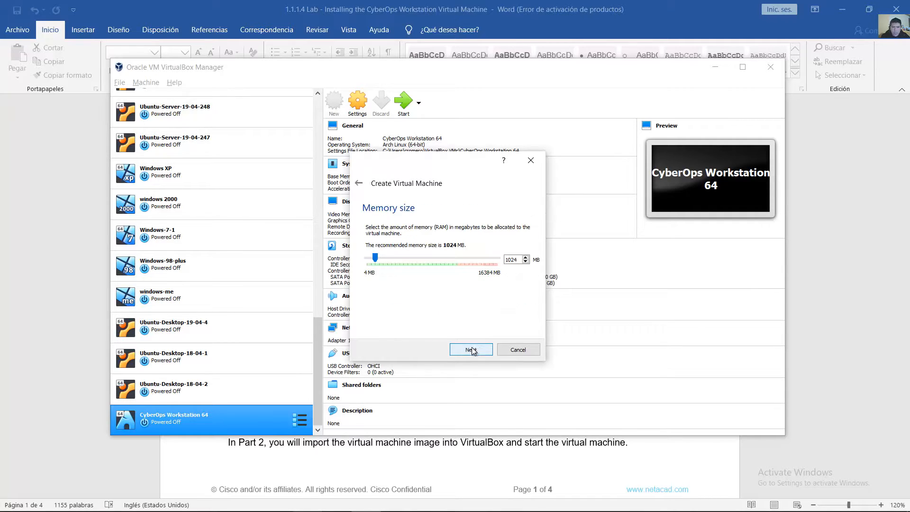
left_click(511, 260)
mouse_move(511, 260)
left_mouse_down()
mouse_move(501, 262)
mouse_move(520, 261)
mouse_move(499, 265)
left_mouse_up()
type("2048")
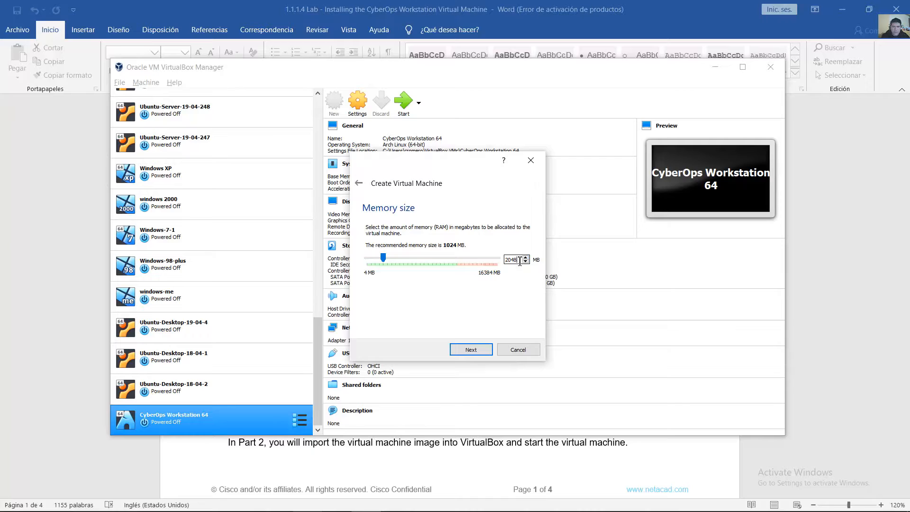
left_click_drag(518, 261, 502, 263)
Create a new fixed-size 20 GB VDI virtual hard disk for the machine
left_click(469, 351)
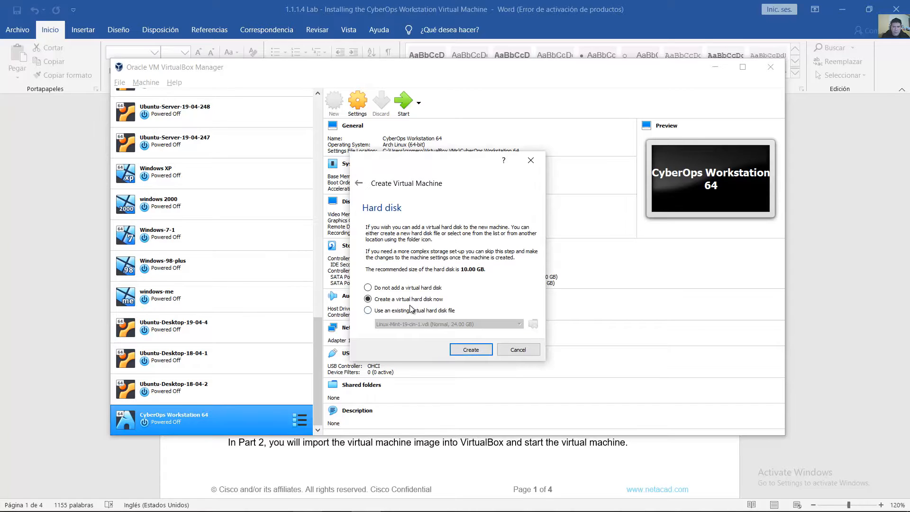
left_click(471, 350)
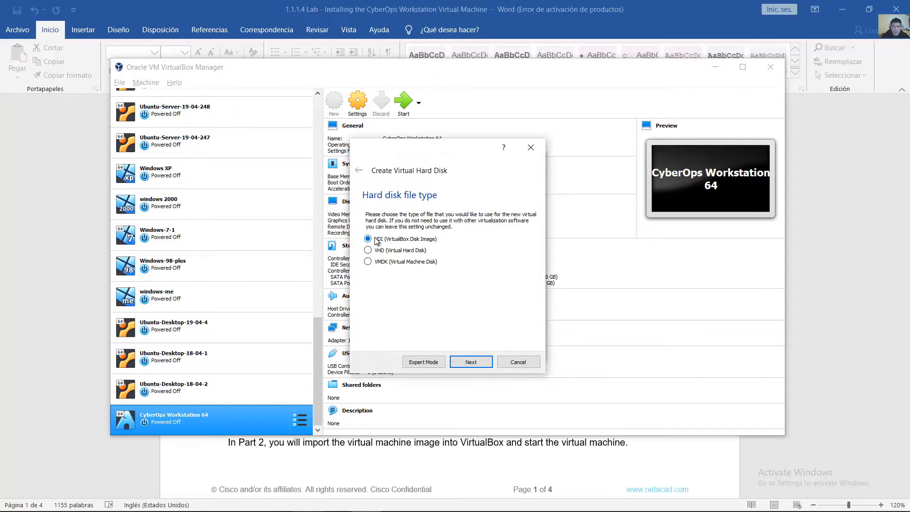
left_click(472, 365)
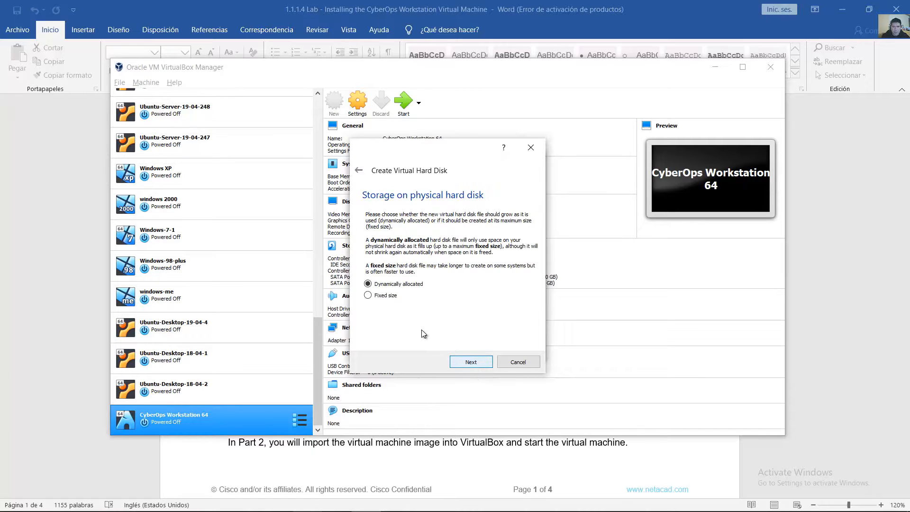
left_click(479, 362)
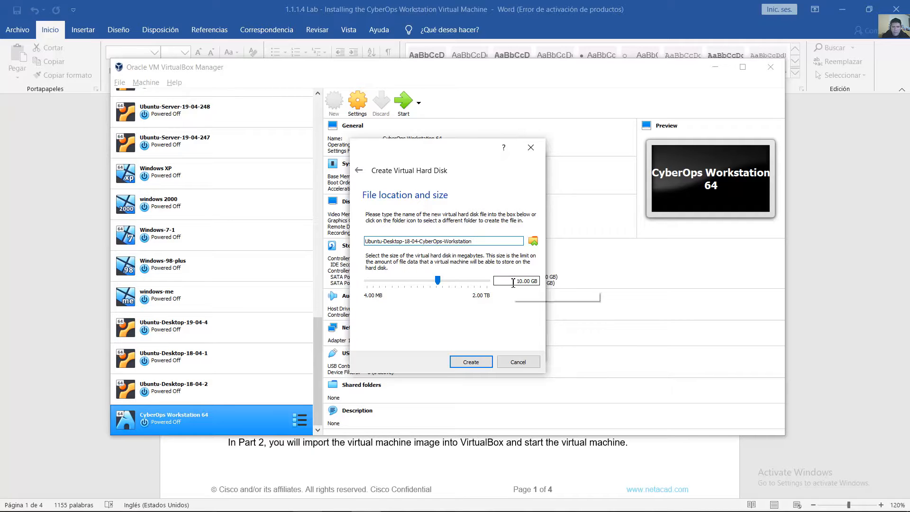
left_click_drag(520, 281, 516, 280)
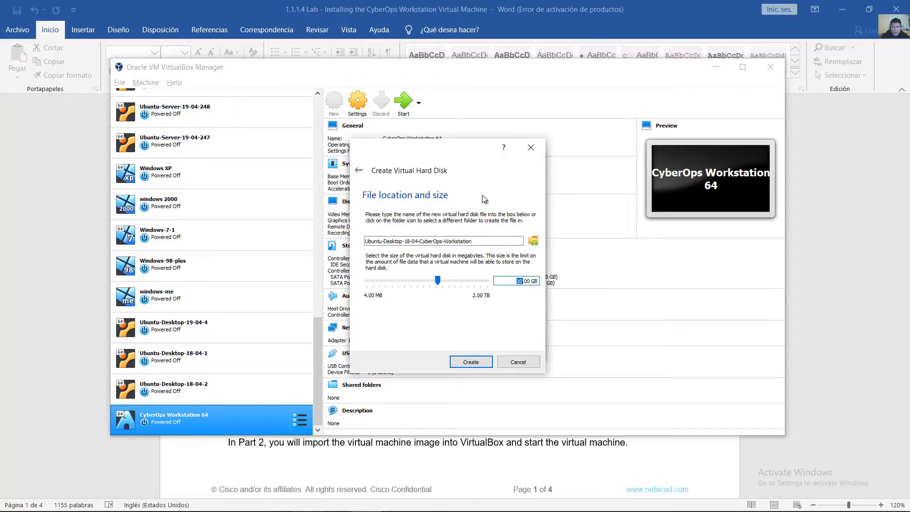
type("20")
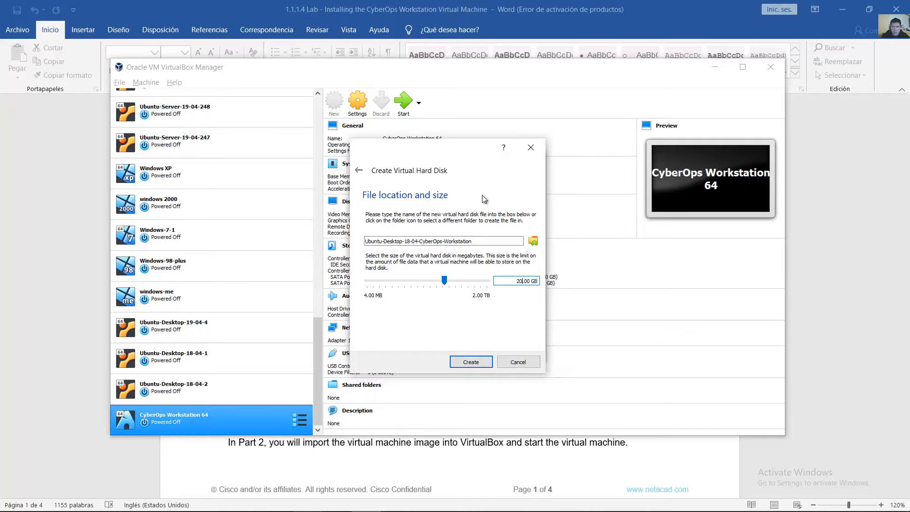
left_click(483, 362)
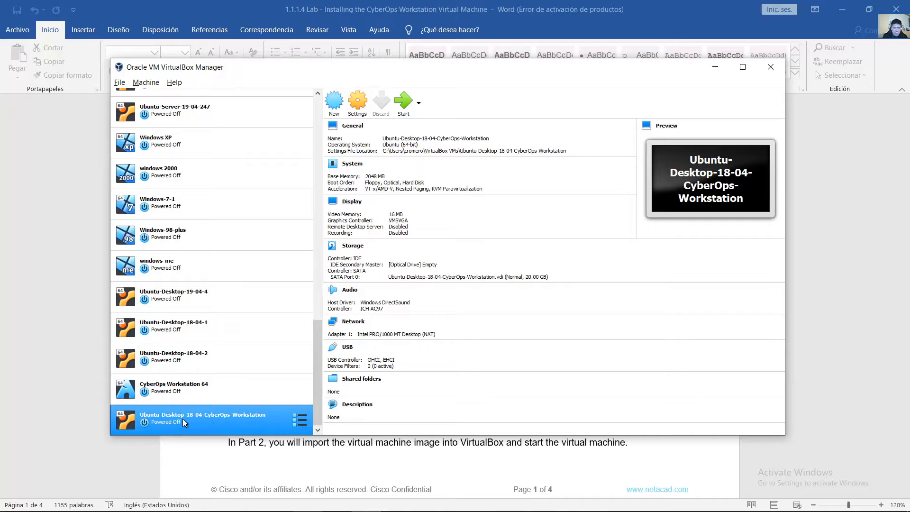
Open the Settings of the Ubuntu-Desktop-18-04-CyberOps-Workstation machine
left_click(364, 98)
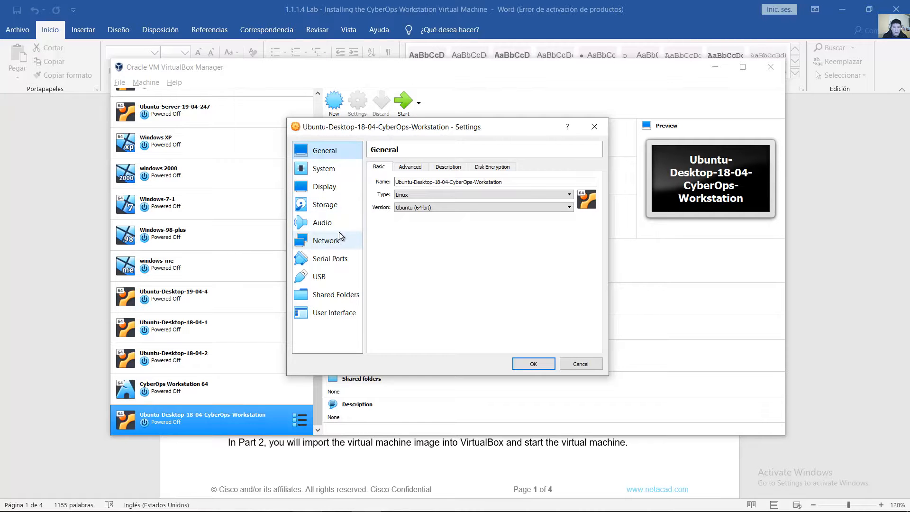
Give the machine 2 processors in System settings
left_click(329, 170)
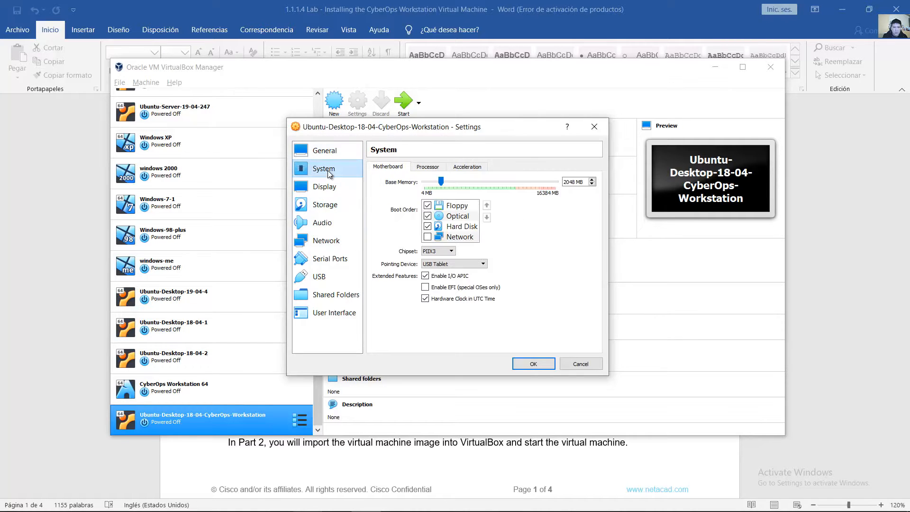
left_click(428, 167)
left_click_drag(577, 182, 553, 181)
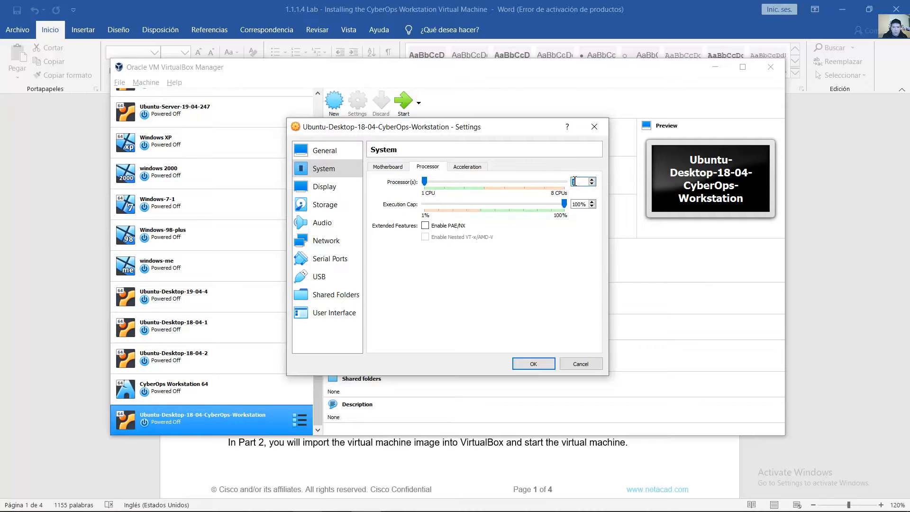
left_click(592, 179)
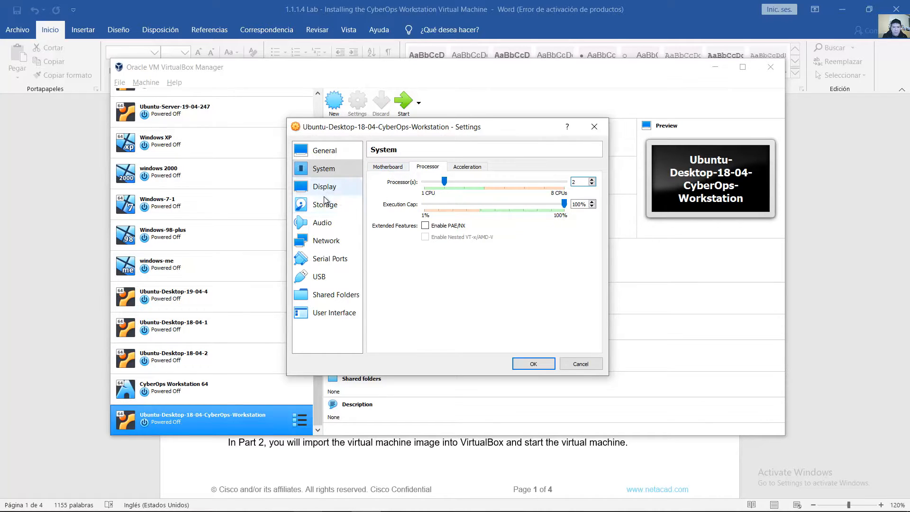
Attach network Adapter 1 as Bridged Adapter on the Realtek PCIe GbE Family Controller
left_click(352, 242)
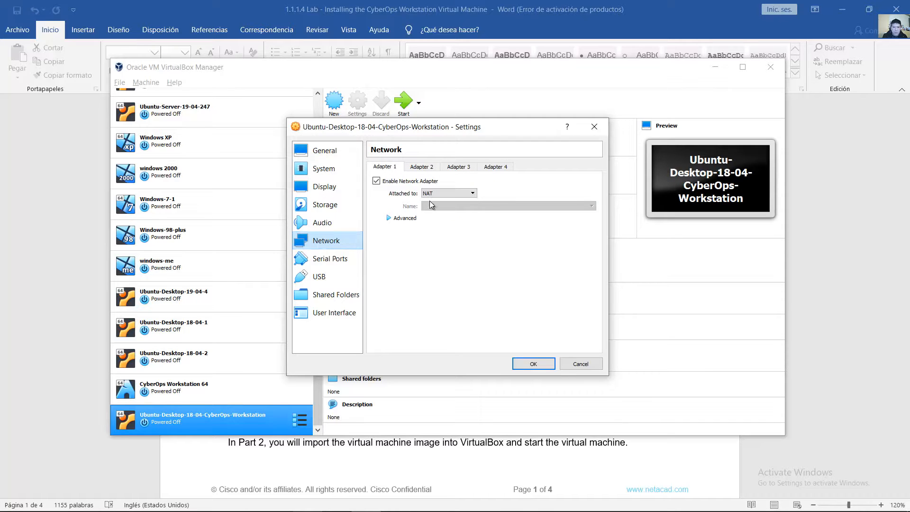
left_click(448, 193)
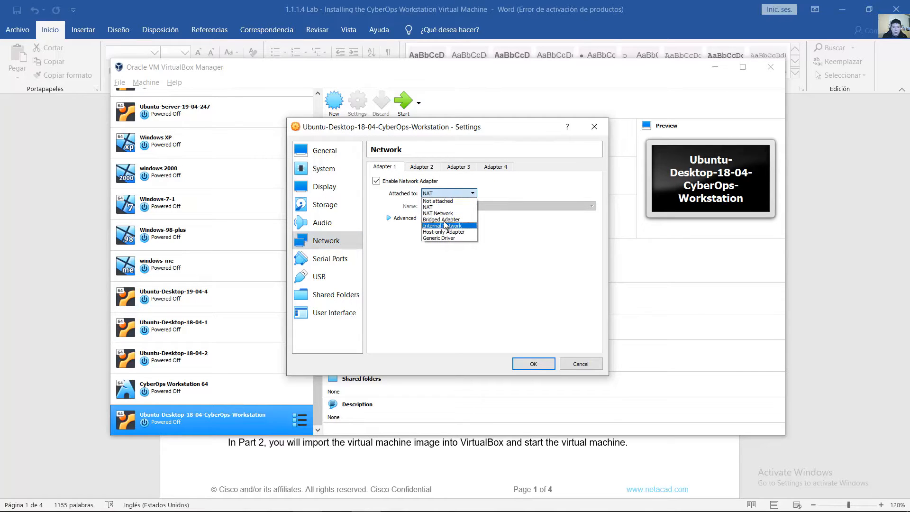
left_click(441, 220)
left_click(453, 207)
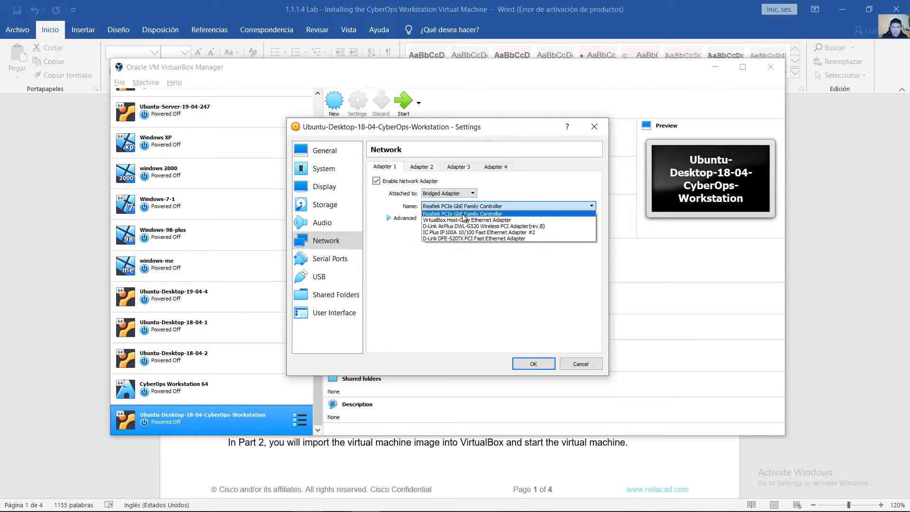
left_click(464, 215)
left_click(410, 218)
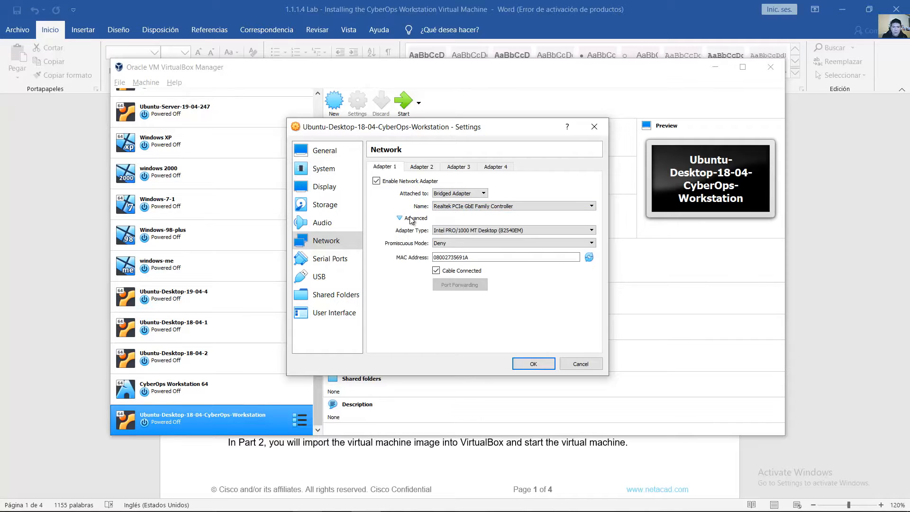
left_click(411, 218)
Switch the USB controller to USB 3.0 (xHCI)
left_click(332, 275)
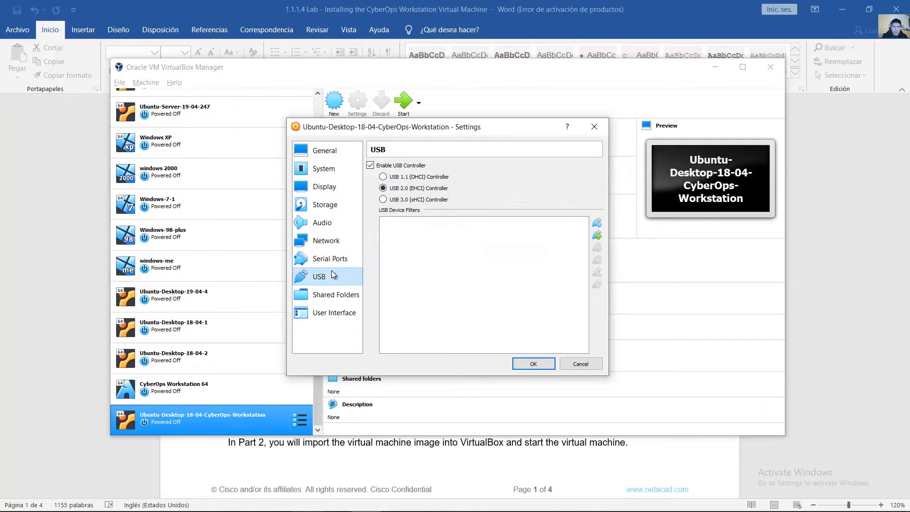
left_click(404, 199)
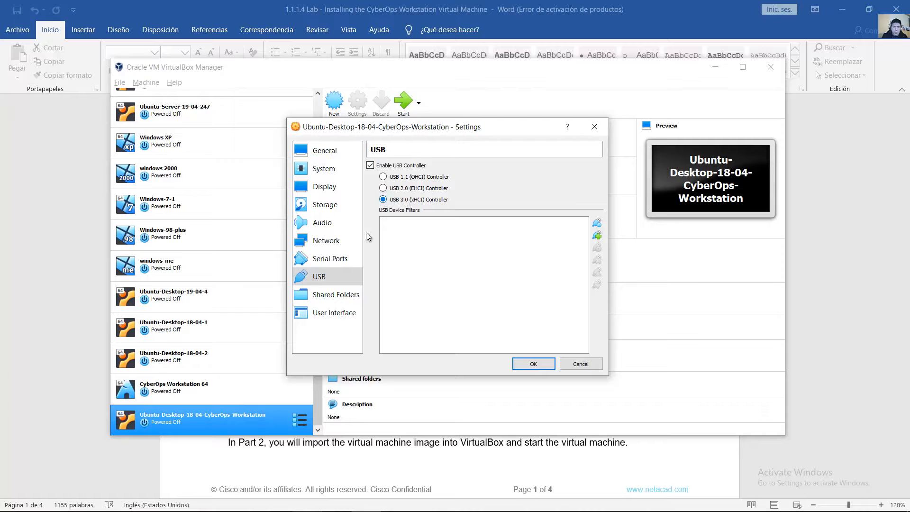
left_click(330, 243)
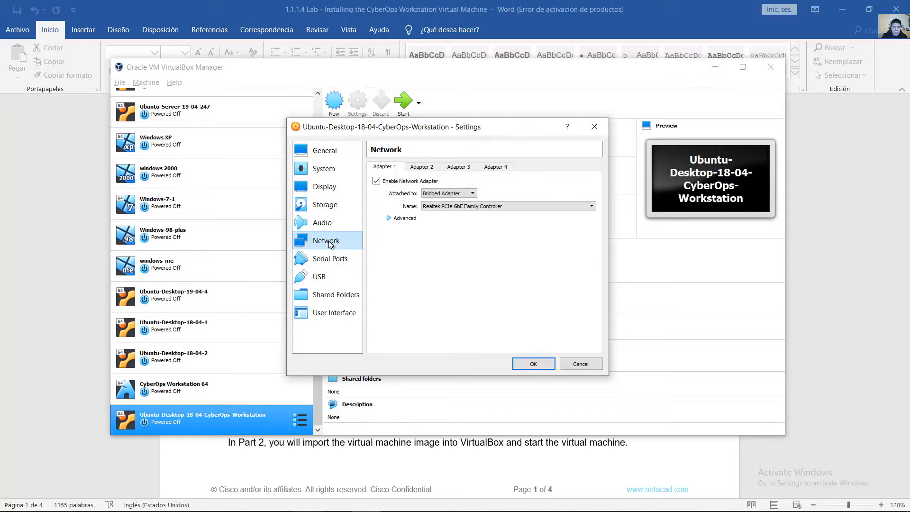
left_click(331, 204)
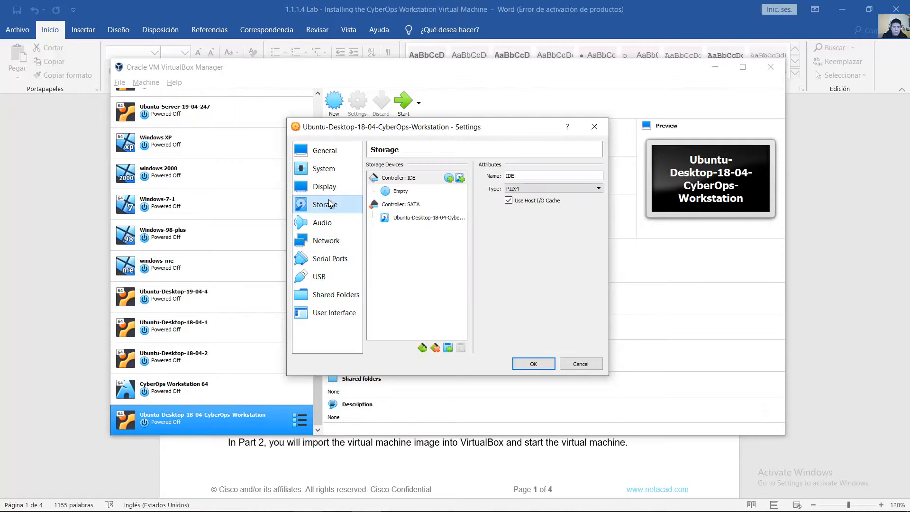
Load the ubuntu-18.04-desktop-amd64 ISO into the empty IDE optical drive
left_click(397, 192)
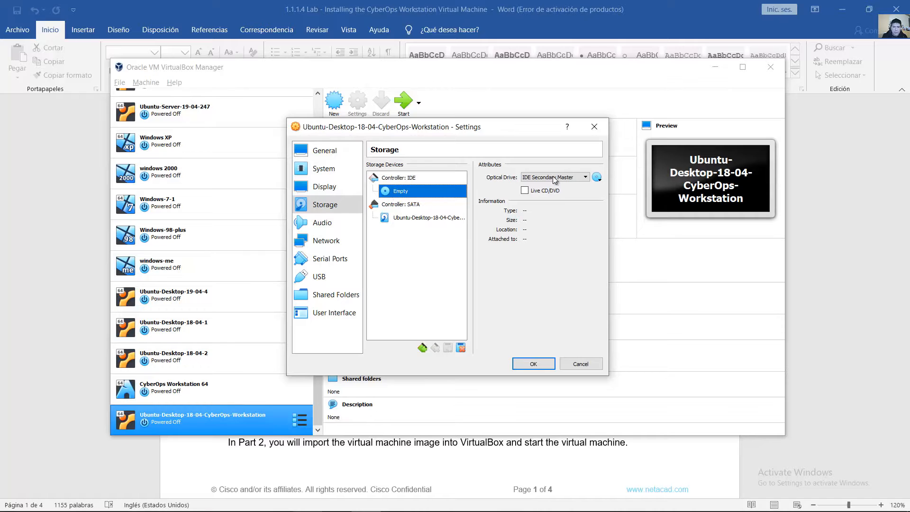
left_click(597, 177)
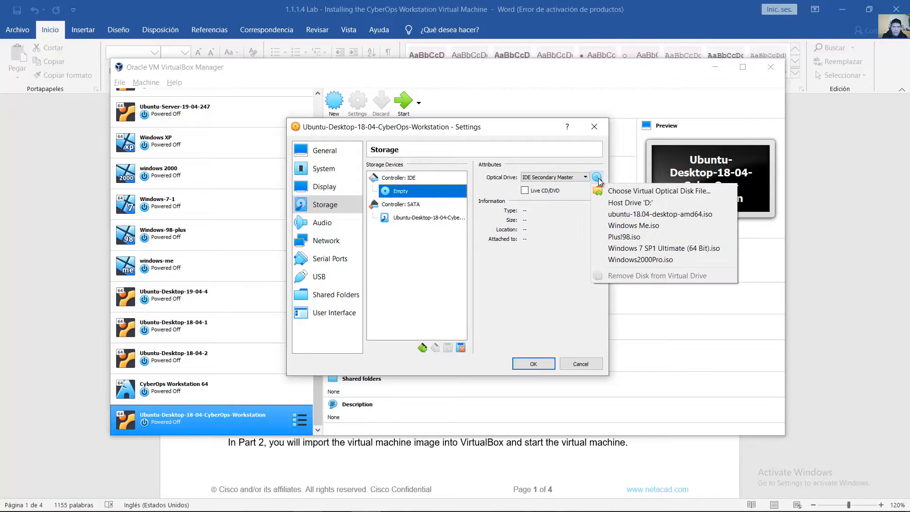
left_click(641, 190)
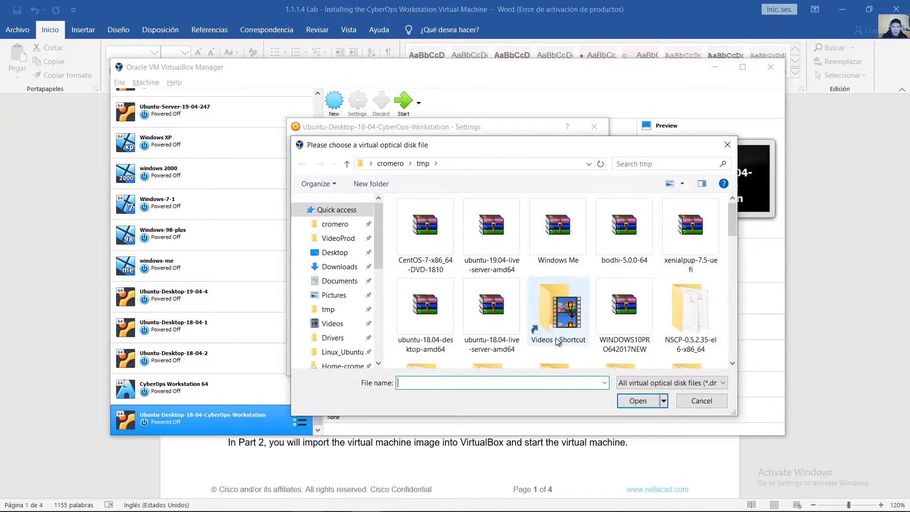
left_click(438, 340)
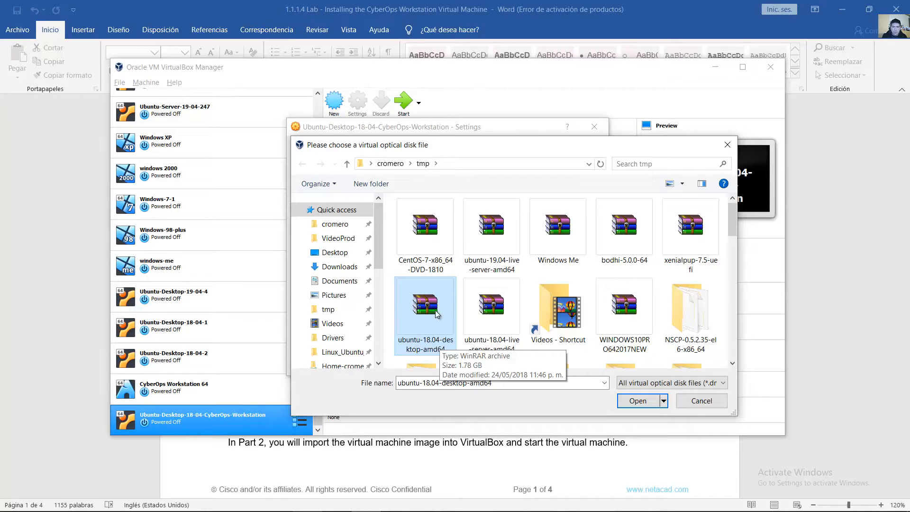
left_click(659, 399)
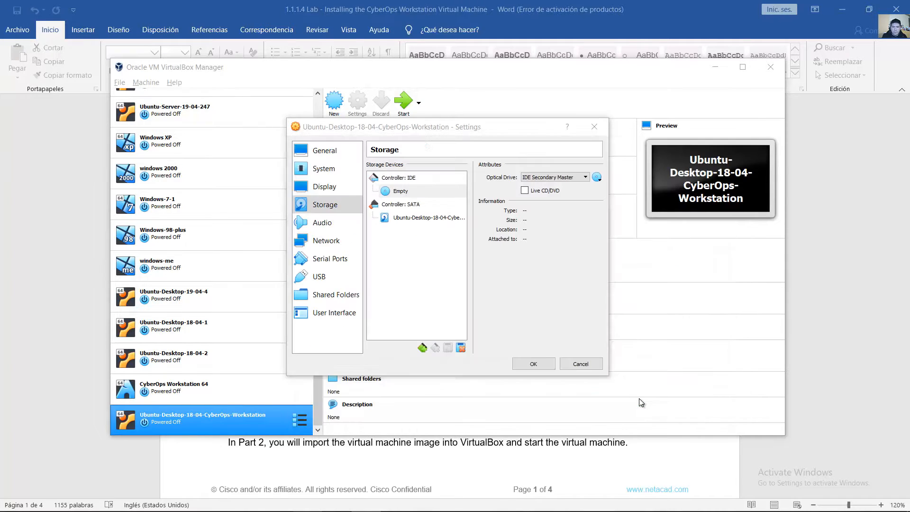
Save the machine's settings with OK
left_click(535, 366)
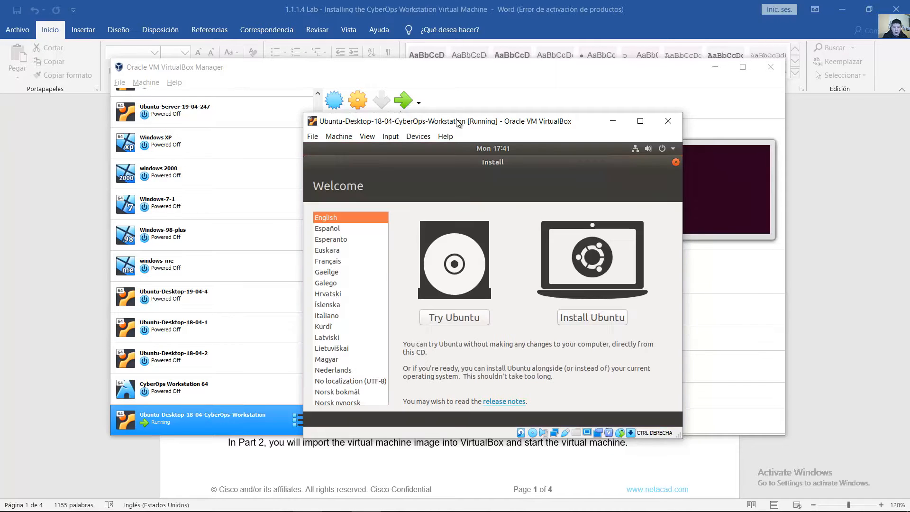
Keep English as the installer language and begin Install Ubuntu
left_click(339, 229)
left_click(341, 241)
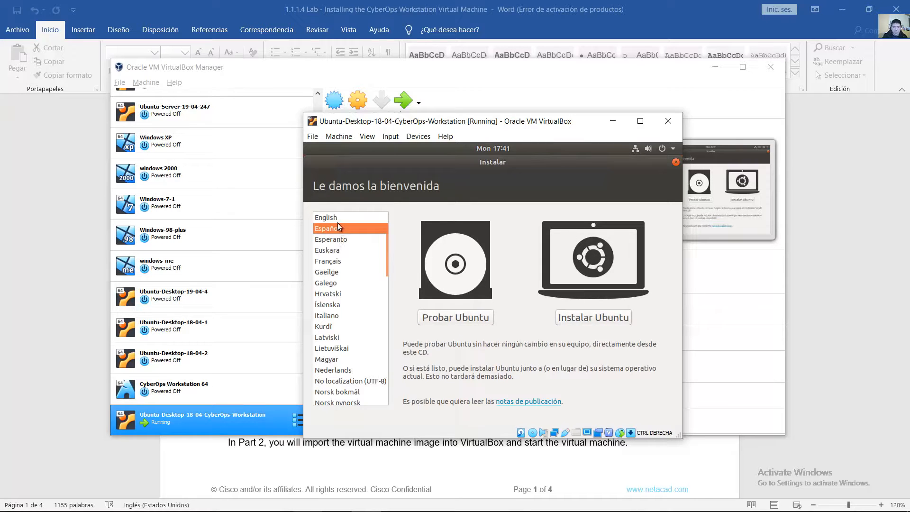
left_click(334, 218)
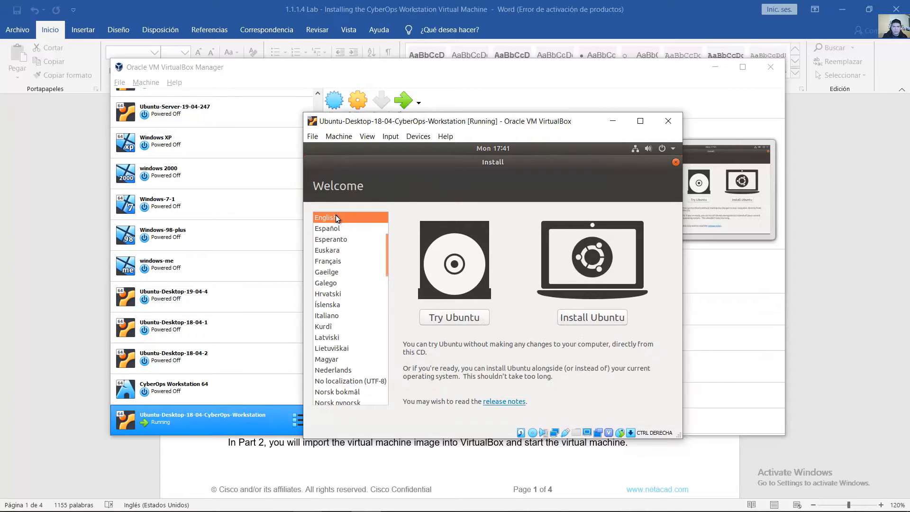
left_click(574, 319)
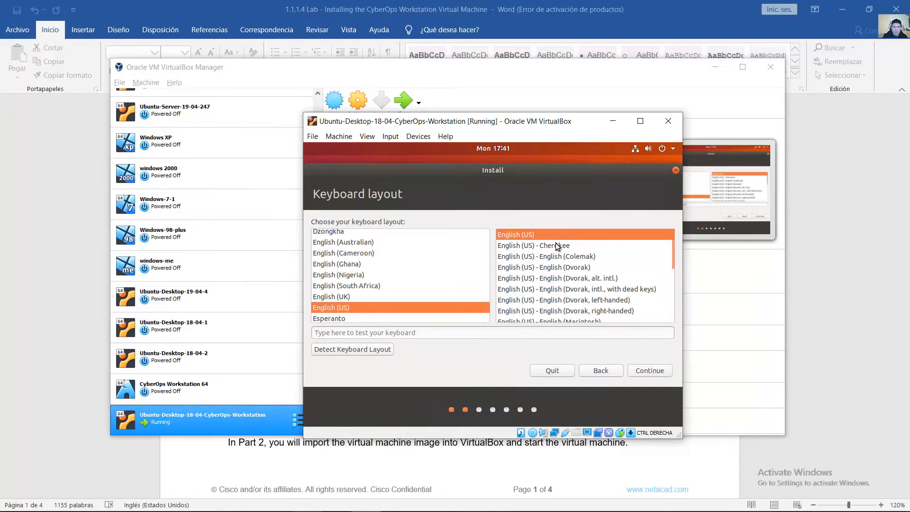
Choose Spanish (Latin American) as the keyboard layout and continue
left_click(359, 286)
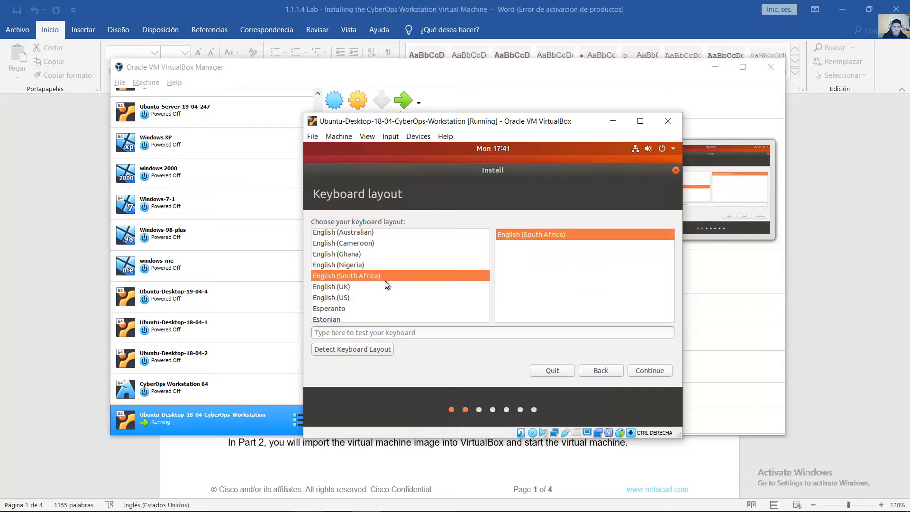
left_click(342, 265)
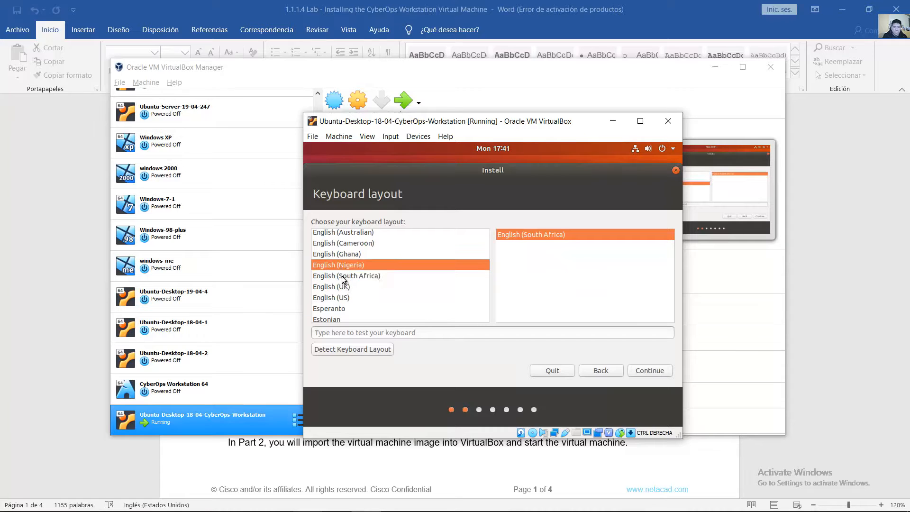
scroll(361, 290, "down", 10)
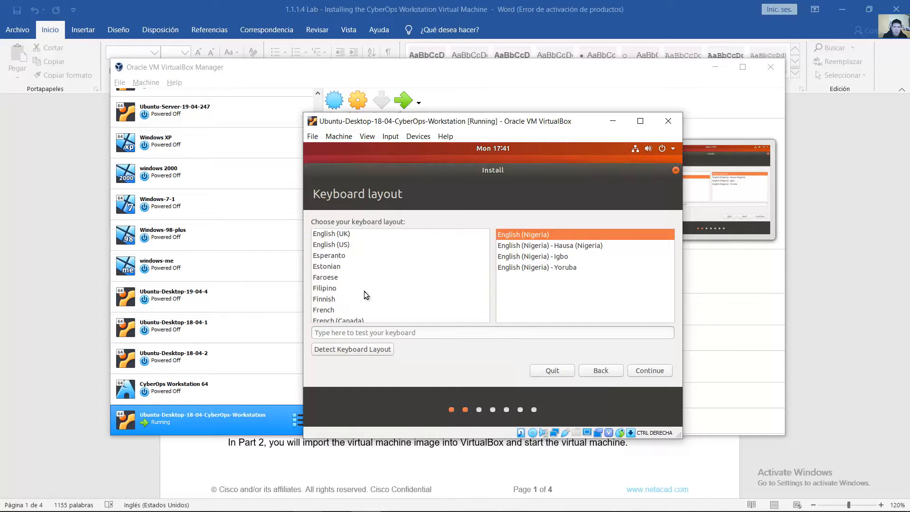
scroll(369, 284, "down", 10)
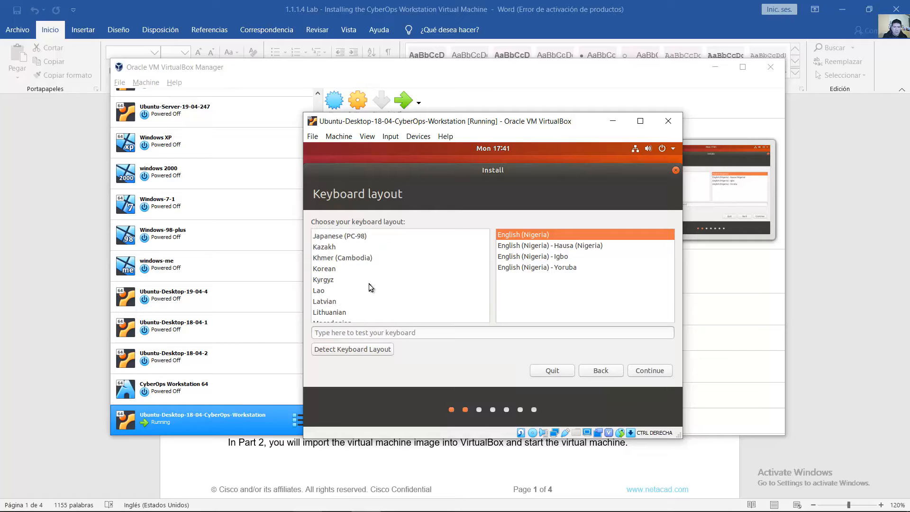
scroll(369, 283, "down", 5)
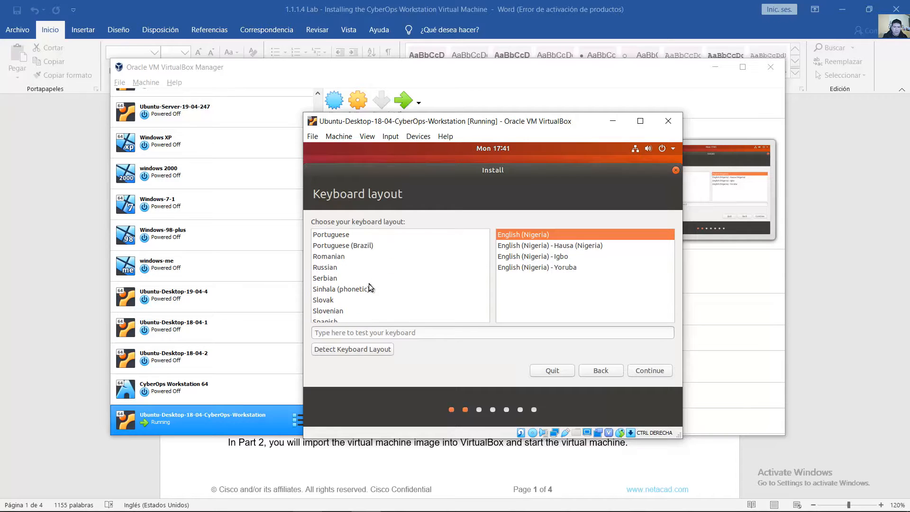
left_click(369, 300)
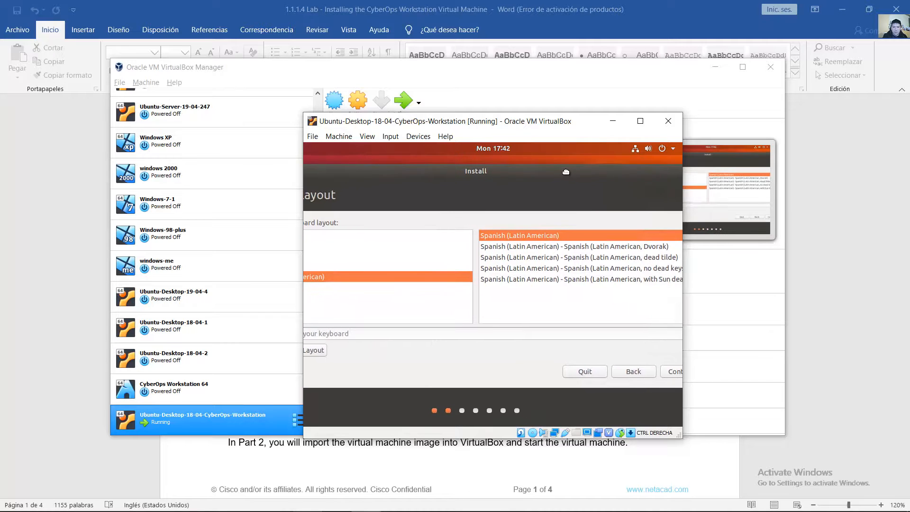
left_click(662, 372)
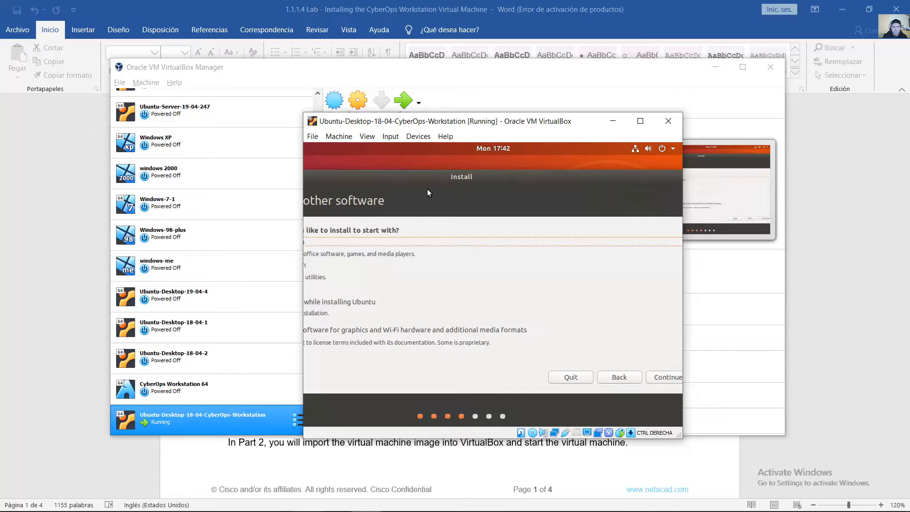
Turn off 'Download updates while installing Ubuntu' and continue
left_click_drag(415, 177, 495, 172)
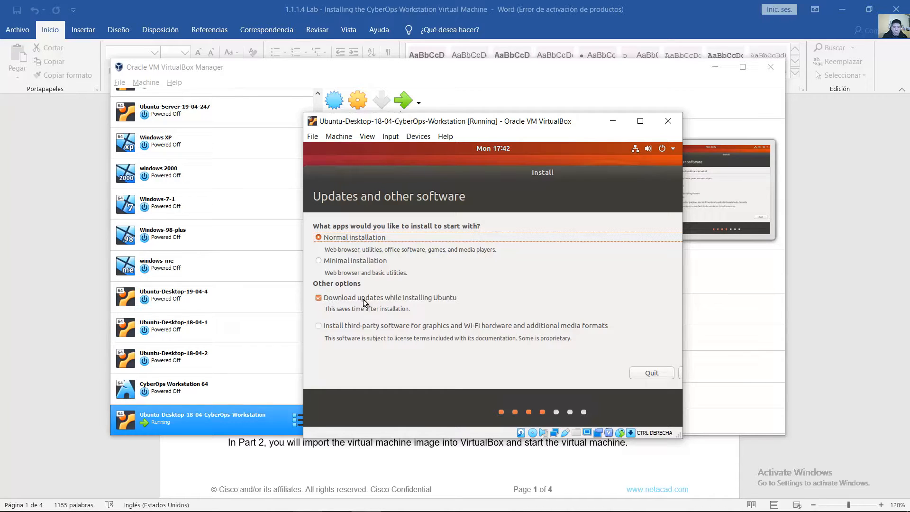
left_click(319, 298)
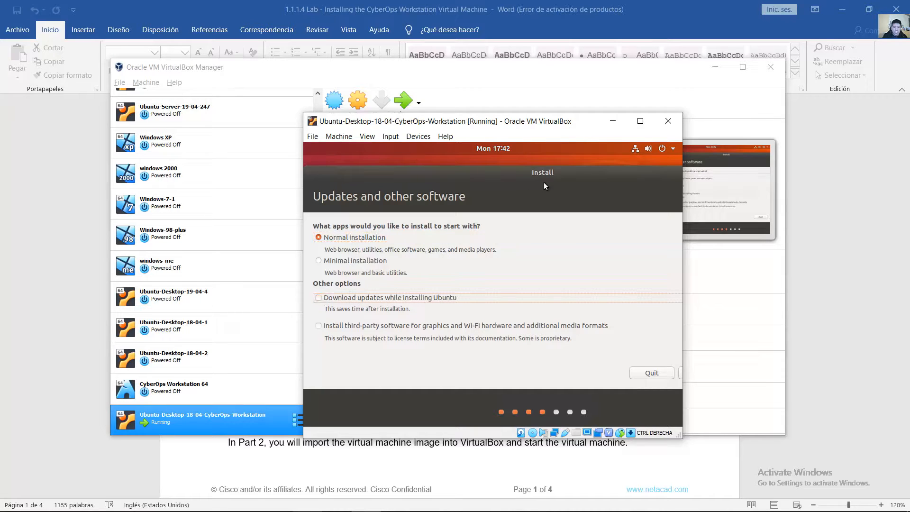
left_click_drag(542, 175, 463, 181)
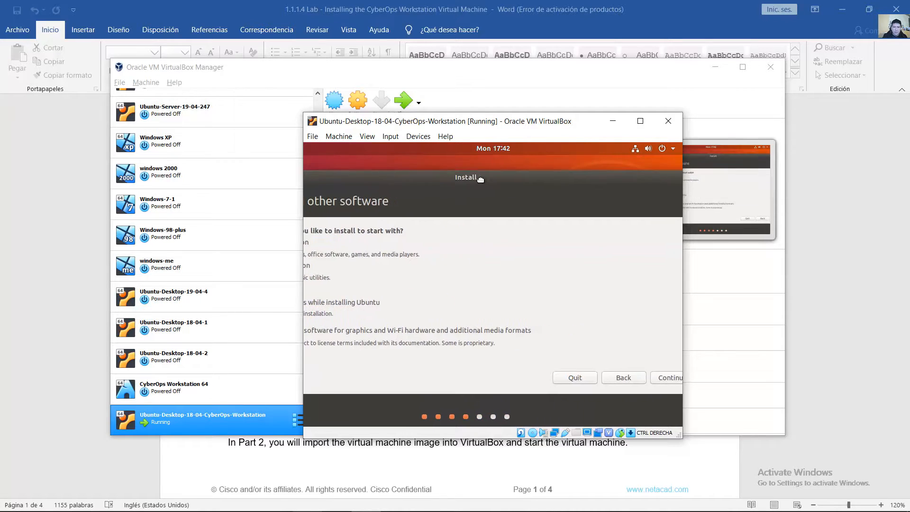
left_click(657, 380)
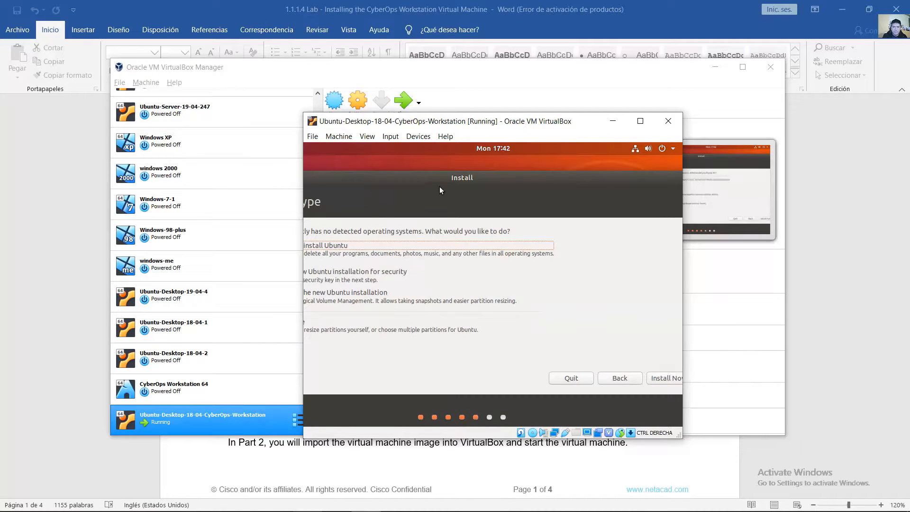
Choose the 'Something else' installation type to partition manually
left_click_drag(441, 179, 499, 167)
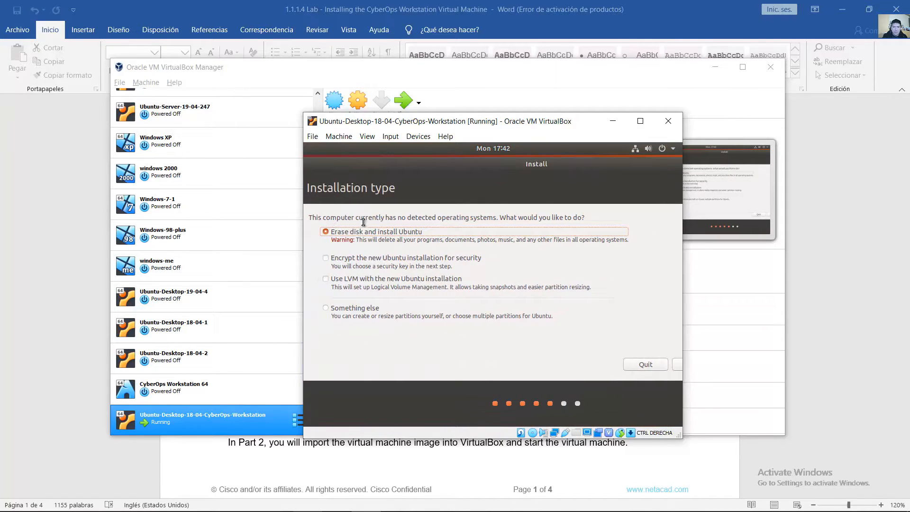
left_click(338, 311)
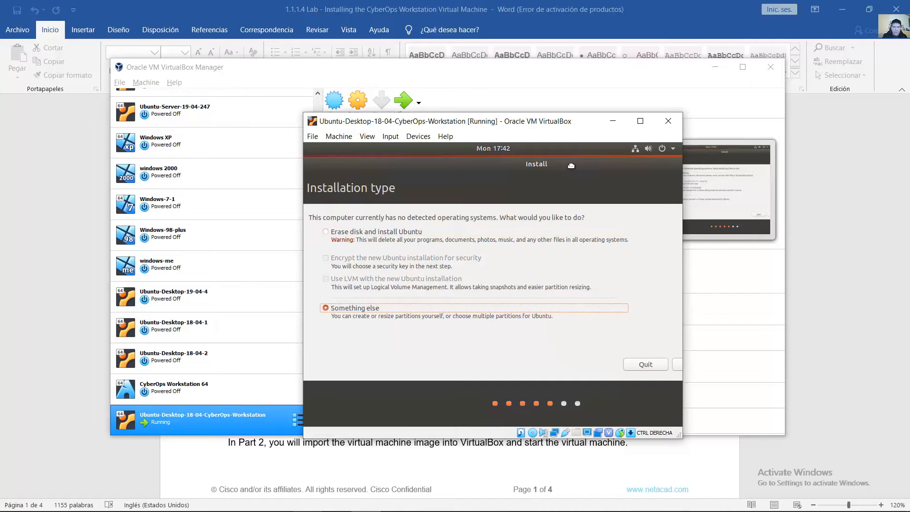
left_click_drag(571, 165, 463, 173)
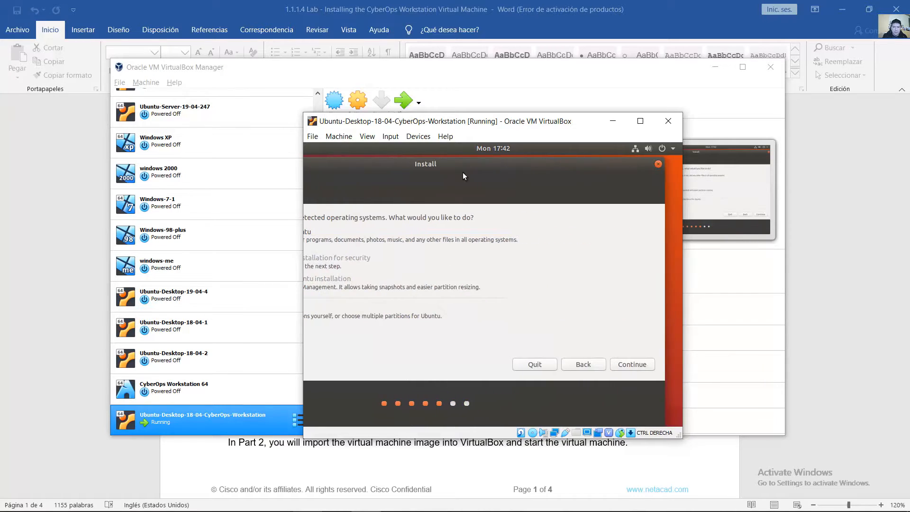
left_click(618, 364)
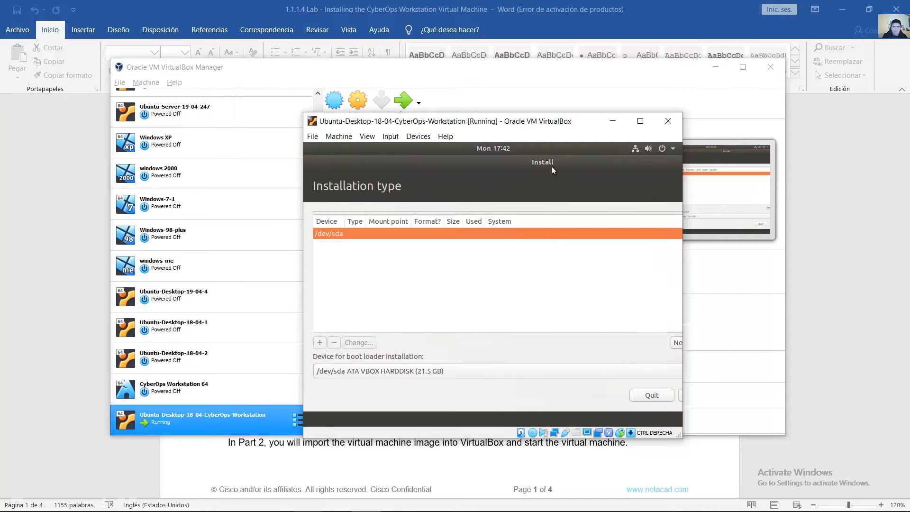
Create a new empty partition table on /dev/sda and select its 21474 MB free space
mouse_move(552, 167)
left_mouse_down()
mouse_move(504, 171)
mouse_move(561, 165)
mouse_move(516, 168)
mouse_move(554, 168)
left_mouse_up()
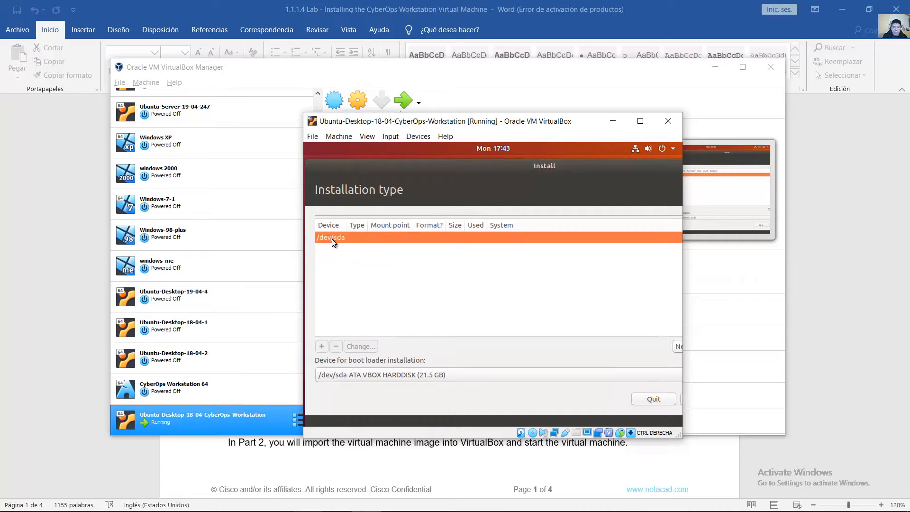
left_click_drag(540, 167, 443, 168)
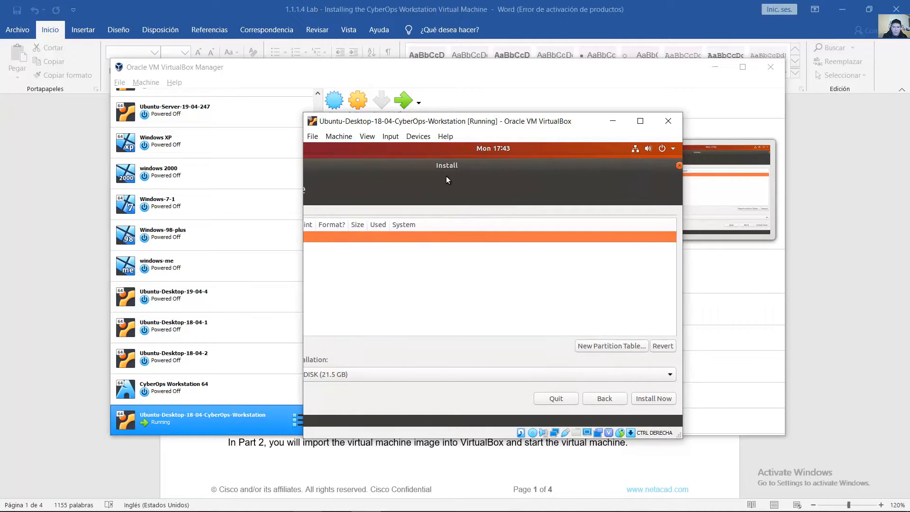
left_click(602, 345)
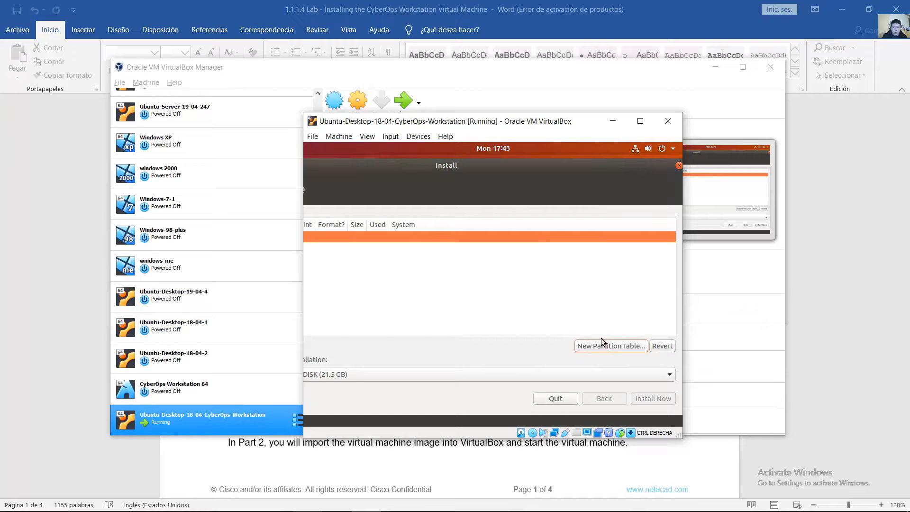
left_click(663, 333)
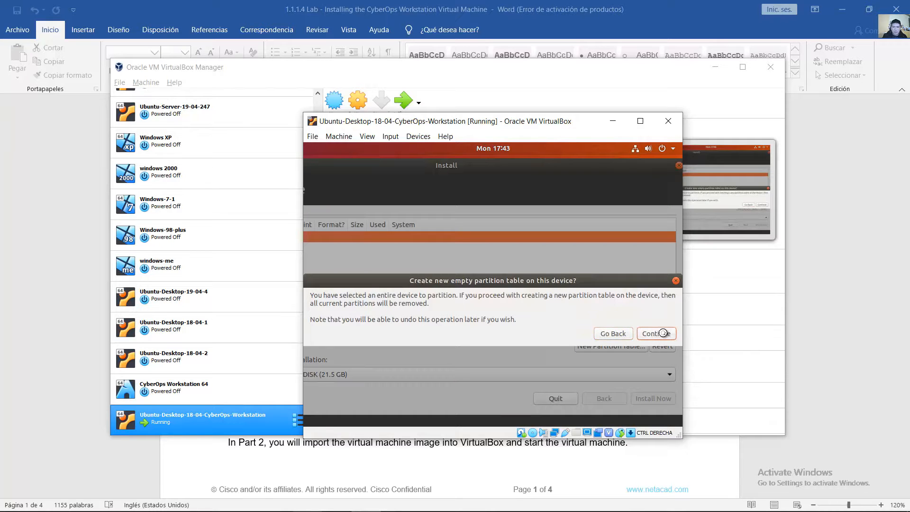
left_click_drag(420, 172, 512, 168)
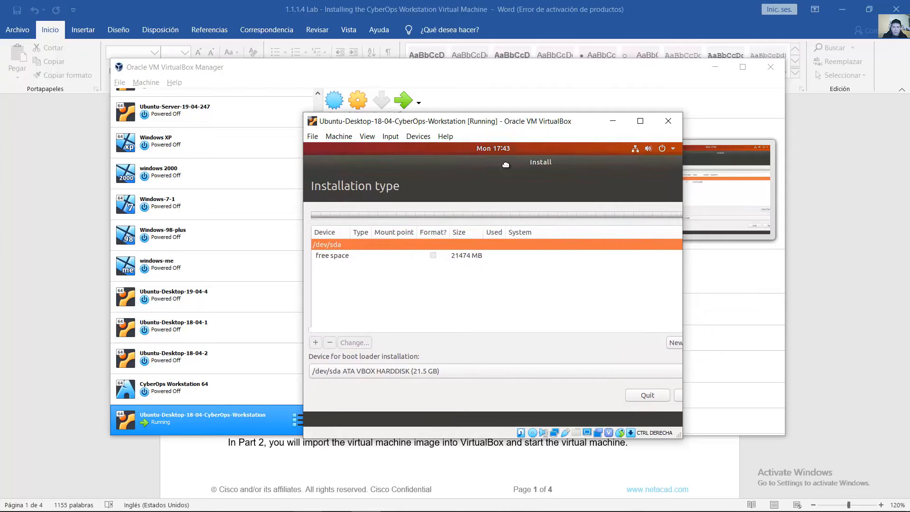
left_click(360, 258)
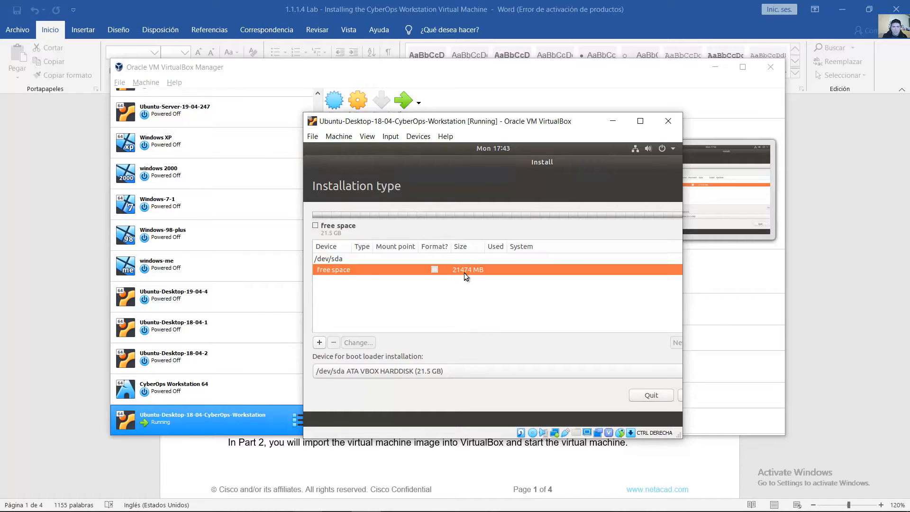
Start a new partition in the free space with a size of 2048 MB
left_click(320, 343)
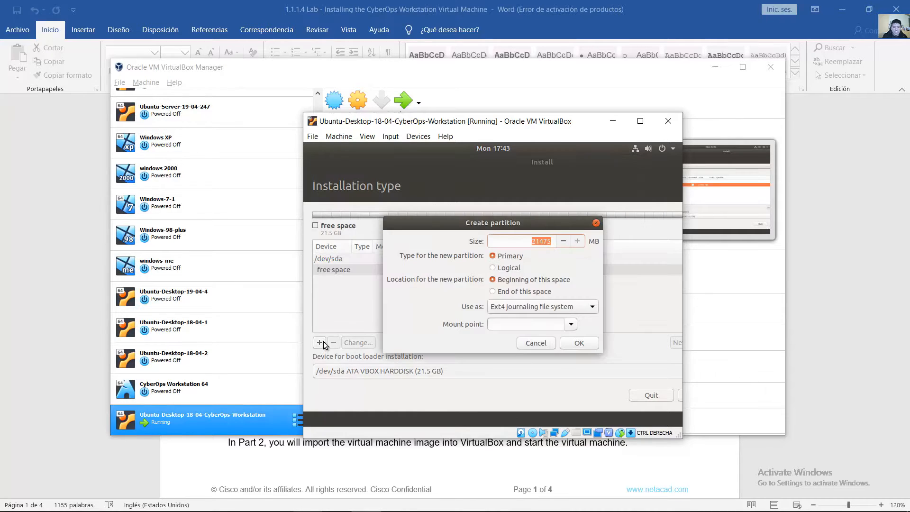
left_click(529, 241)
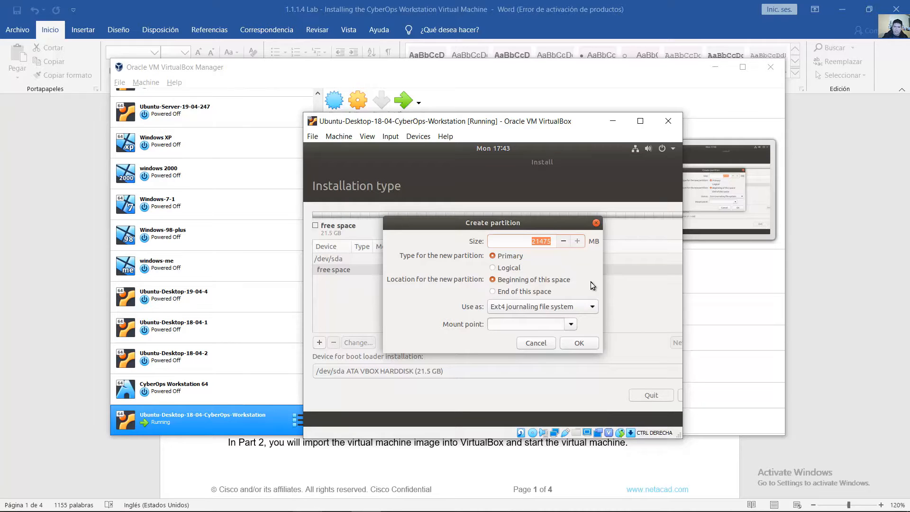
key("Down")
key("Insert")
key("Delete")
key("Delete")
key("Delete")
key("Delete")
key("Delete")
type("20148")
key("Left")
key("Left")
key("BackSpace")
key("Left")
key("Left")
key("Right")
key("Right")
key("Right")
key("Right")
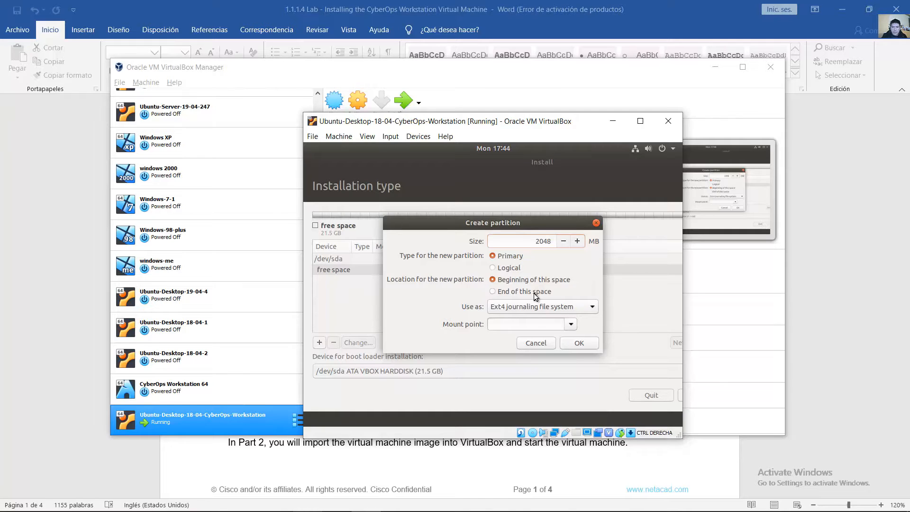
Make the new partition a swap area, create it, then select the remaining free space
left_click(547, 306)
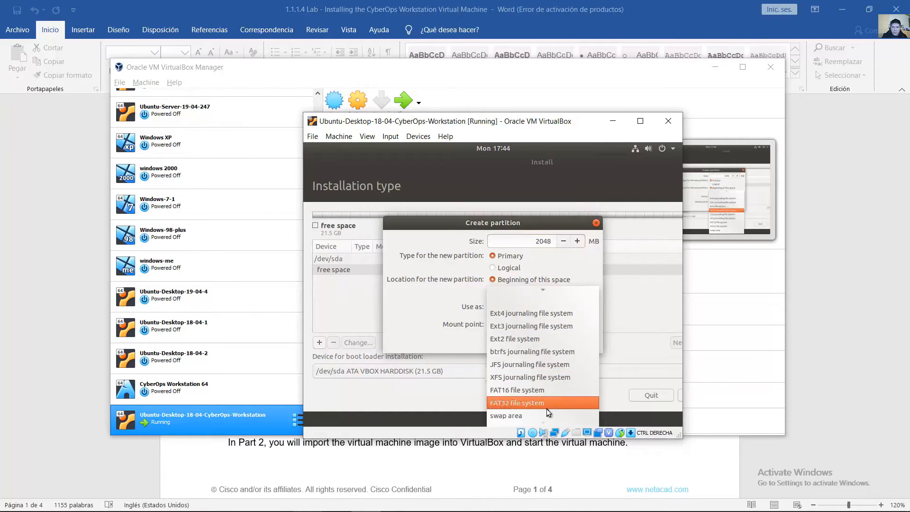
left_click(529, 413)
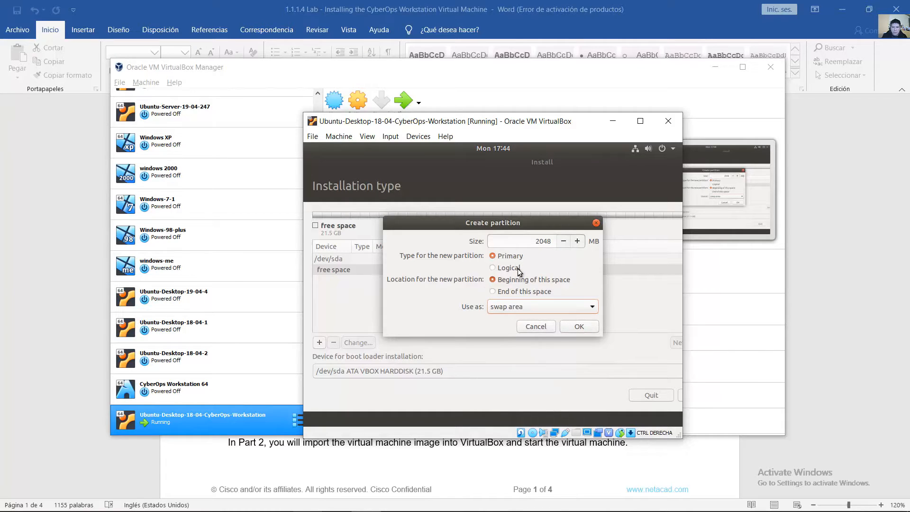
left_click(580, 328)
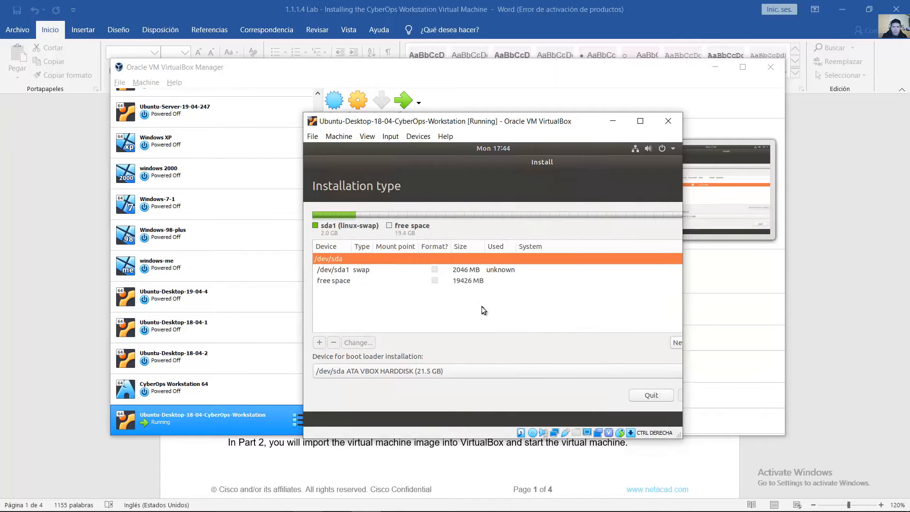
left_click(329, 282)
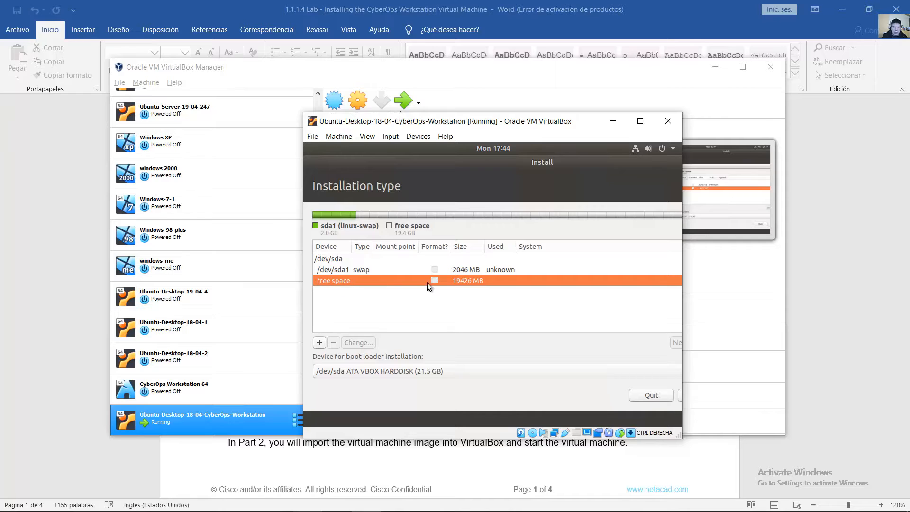
Create a primary Ext4 partition mounted at / in the remaining space
left_click(320, 342)
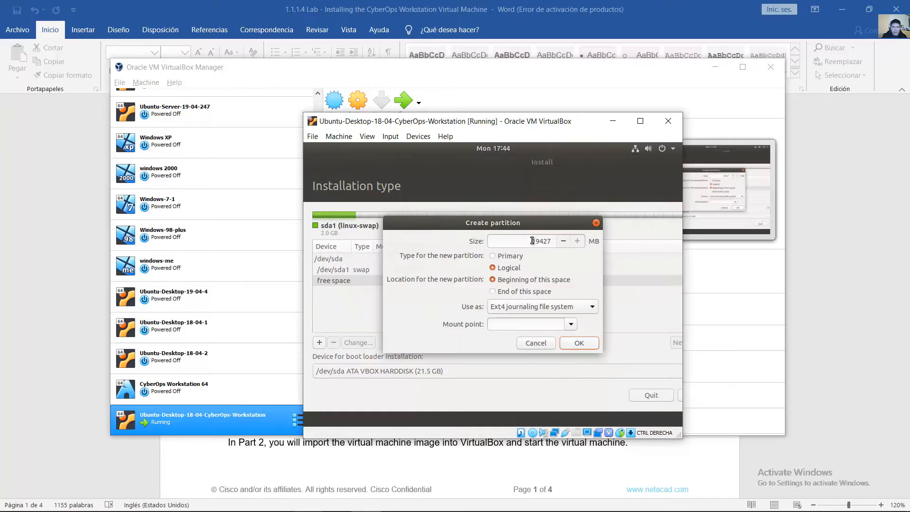
left_click_drag(527, 240, 556, 241)
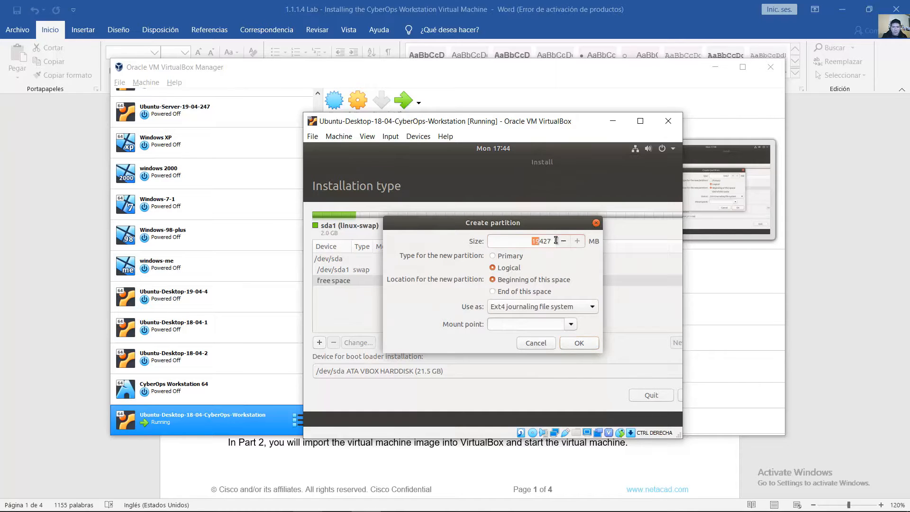
left_click(502, 256)
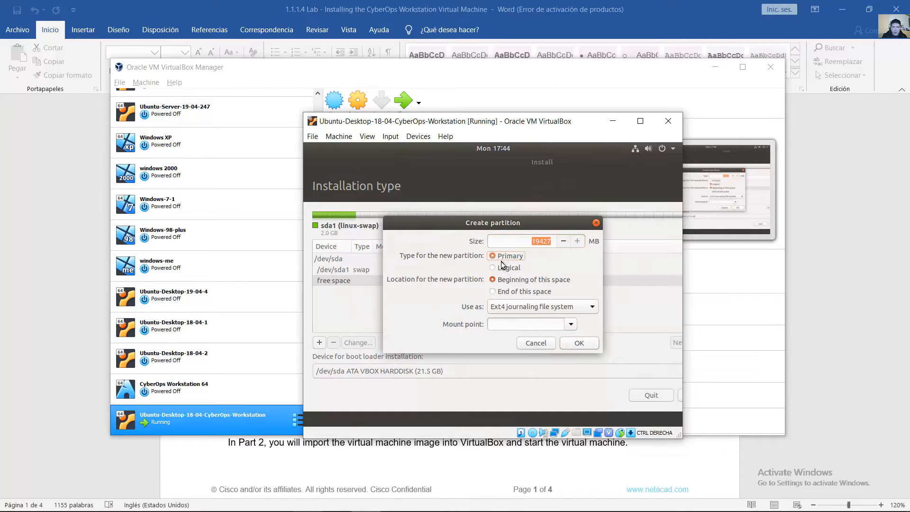
left_click(527, 305)
left_click(516, 306)
left_click(571, 324)
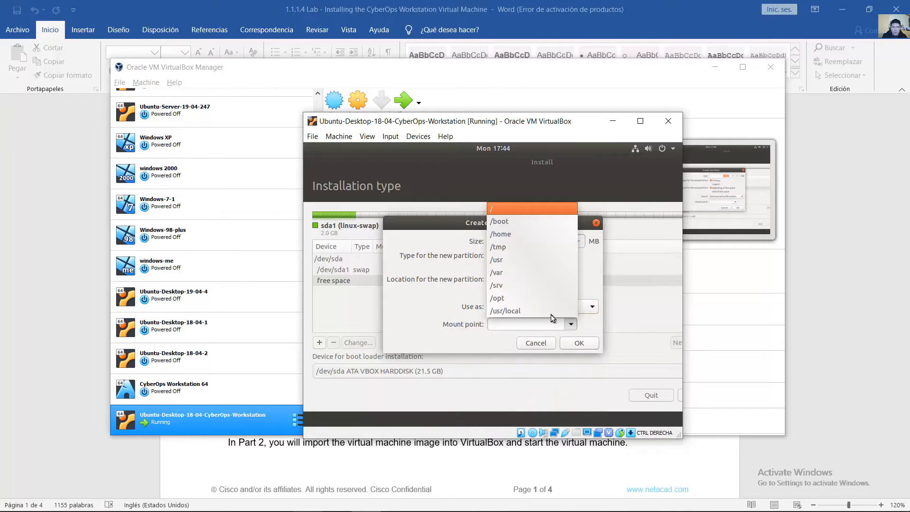
left_click(499, 209)
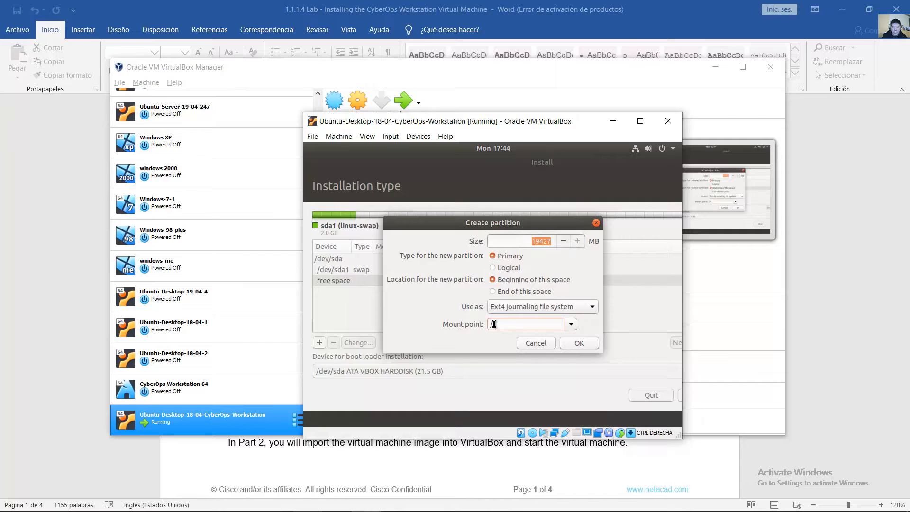
left_click(581, 344)
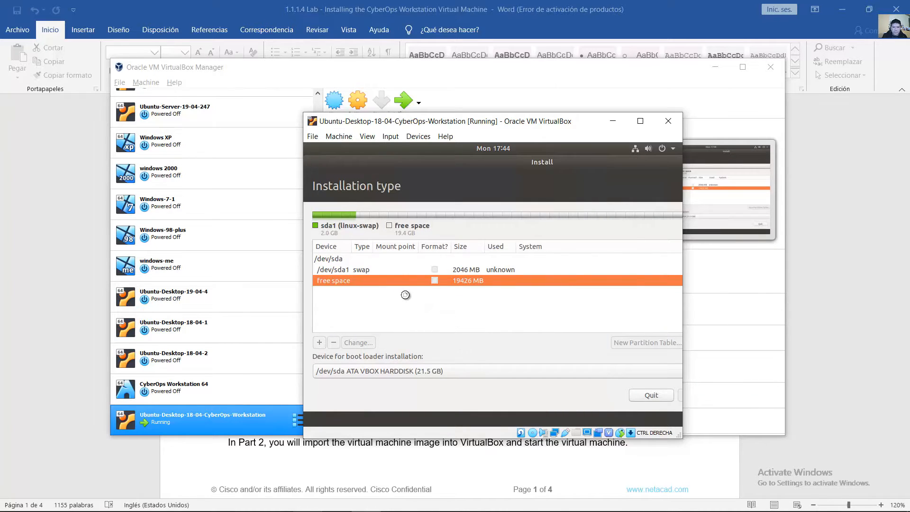
Check the sda1 and sda2 rows and shift the installer window left
left_click(394, 273)
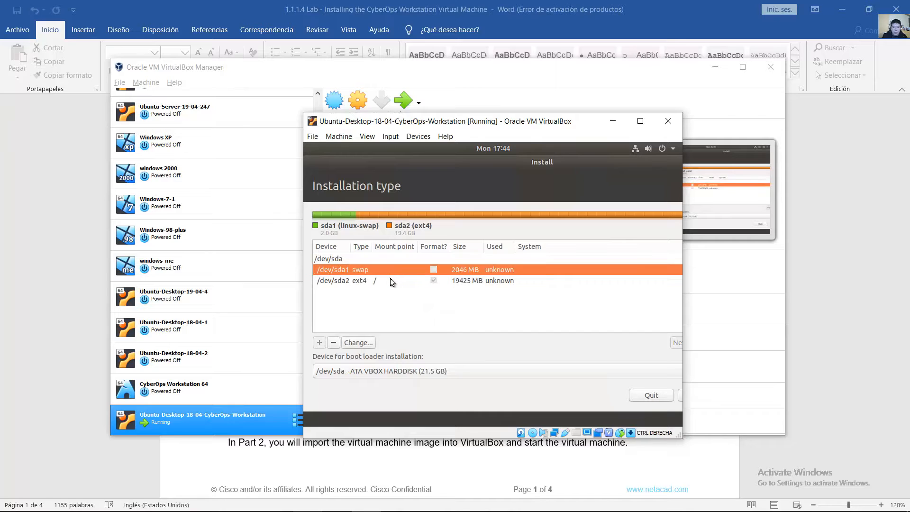
left_click(386, 282)
left_click(369, 272)
left_click(368, 281)
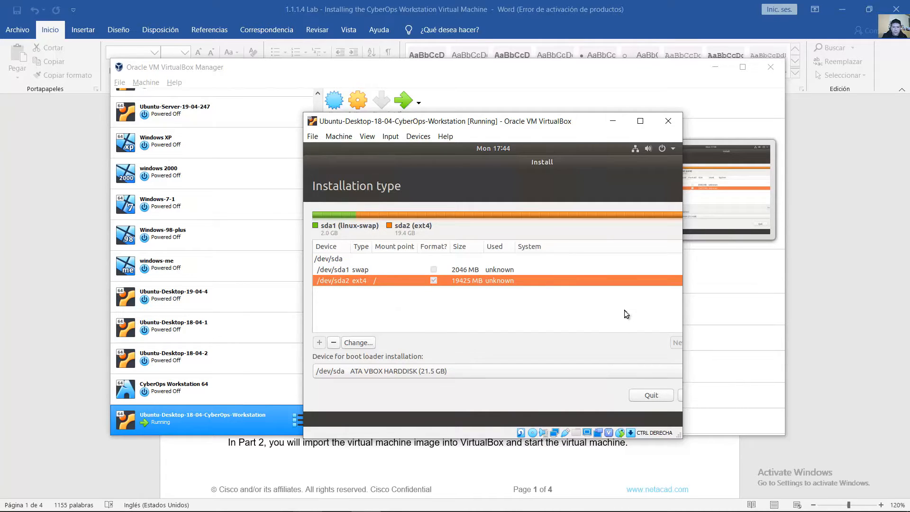
left_click_drag(589, 161, 490, 167)
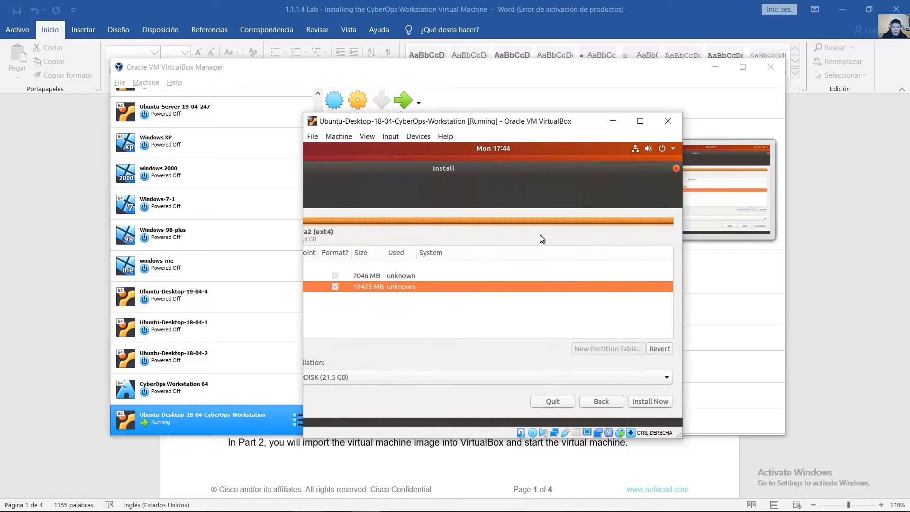
Install Now with this partition layout and accept the default time zone
left_click(647, 403)
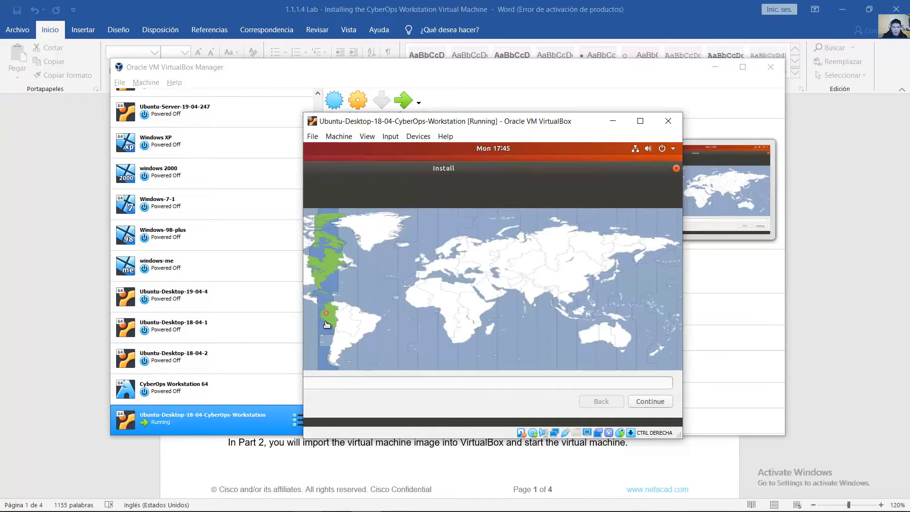
left_click(650, 403)
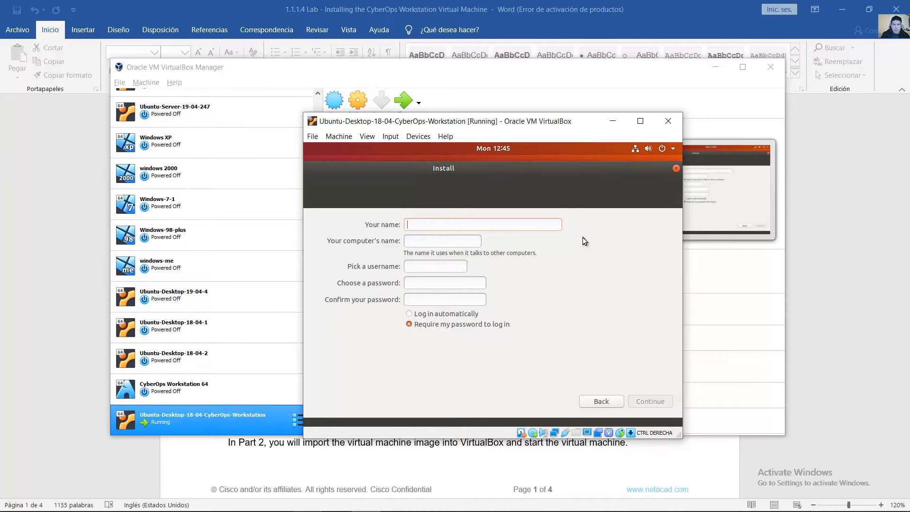
Enter the user's full name and set the computer name to CyberOpsUbu
type("Christi")
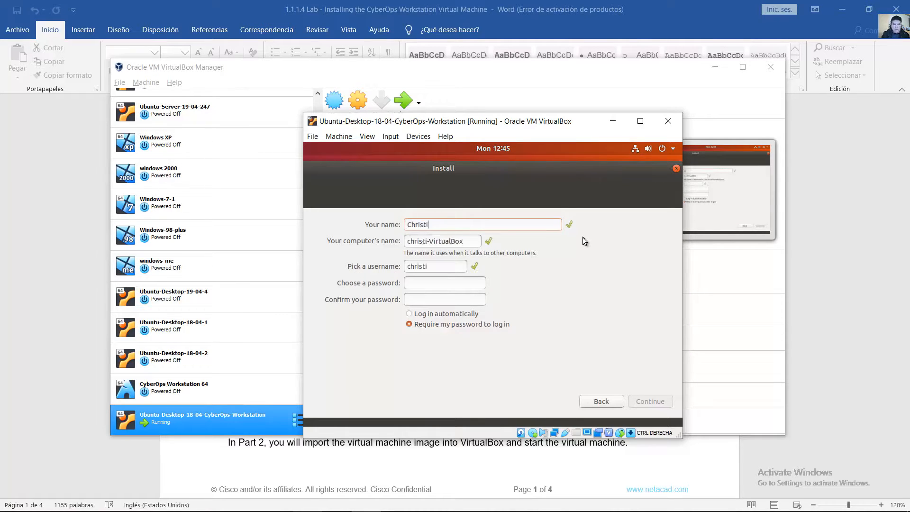
type("an Romero")
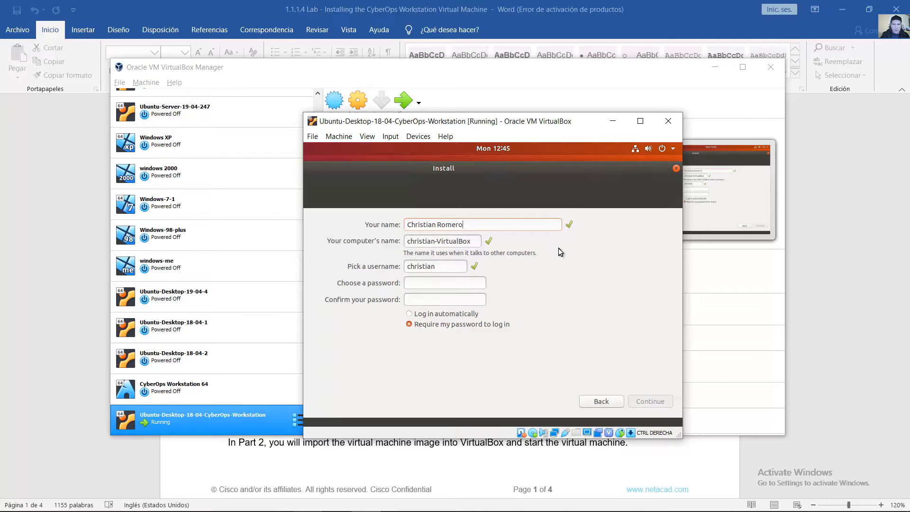
left_click(475, 243)
left_click_drag(474, 243, 378, 243)
key("BackSpace")
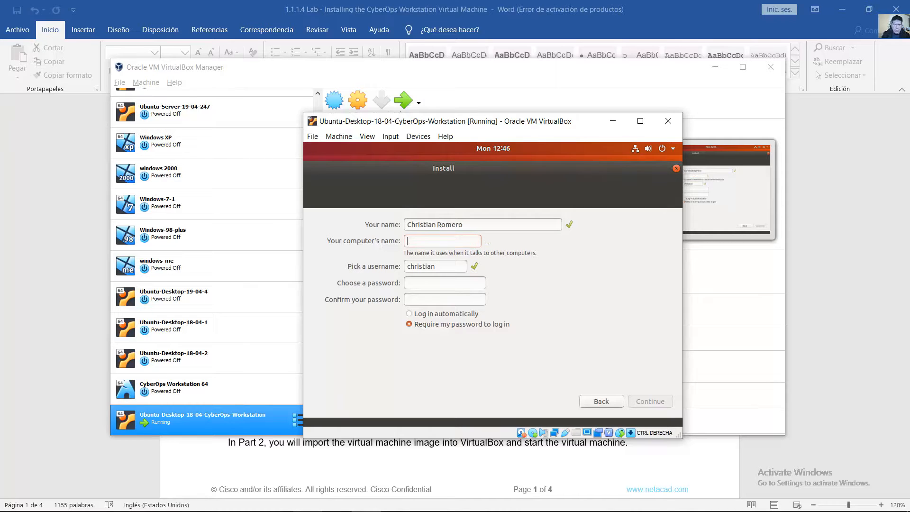
type("CyberOps")
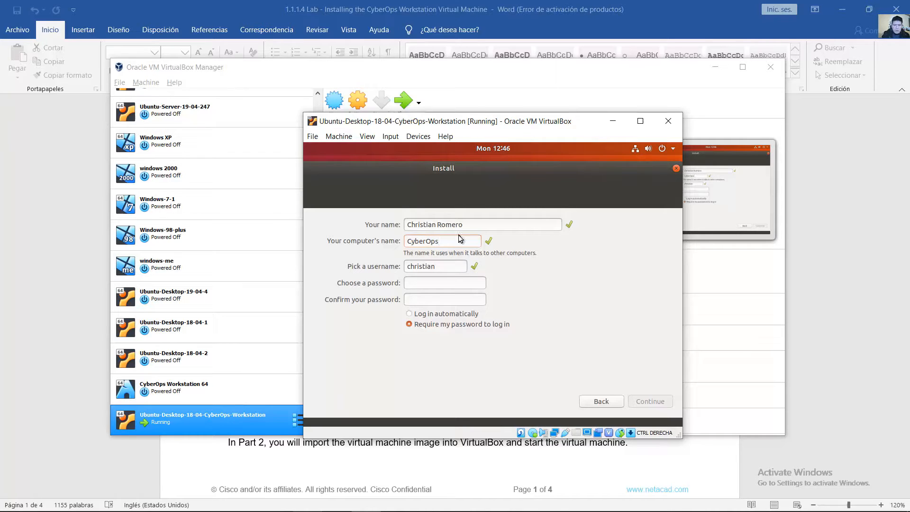
type("Ubu")
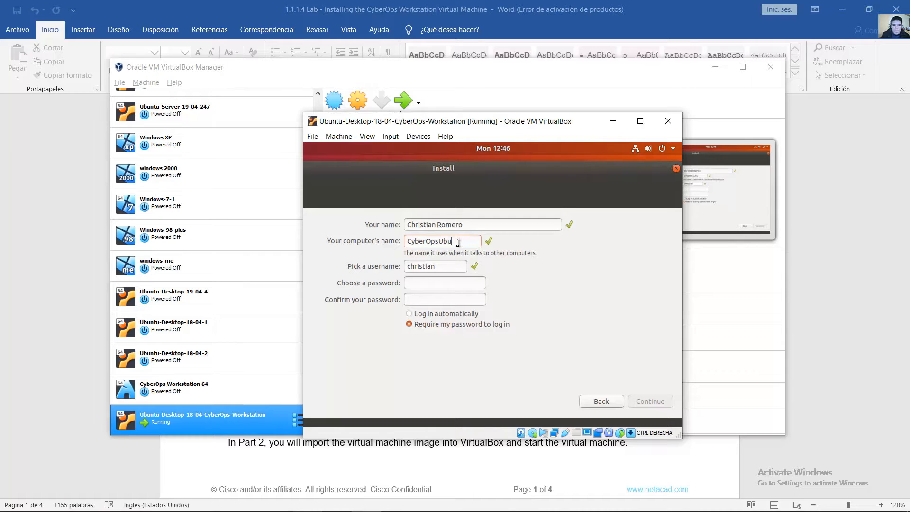
left_click_drag(454, 241, 417, 240)
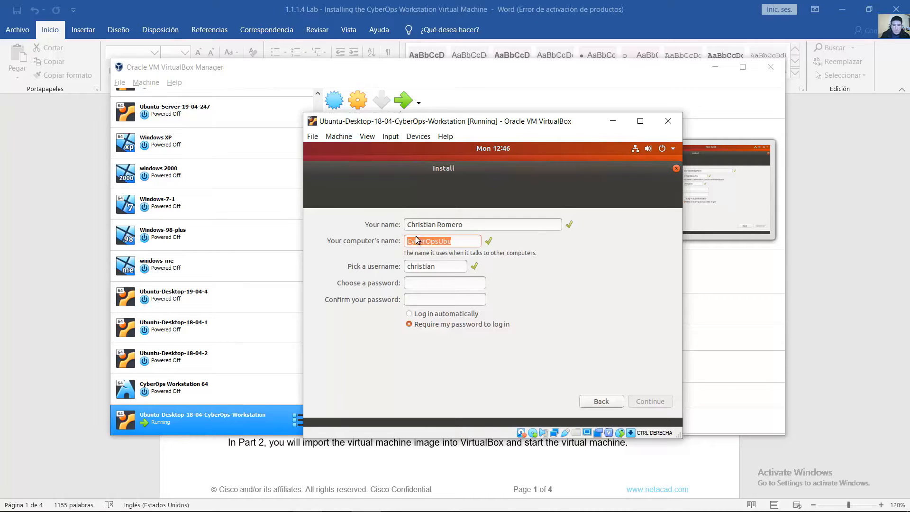
Set username analyst, enter and confirm the account password, and submit the form
left_click(457, 243)
left_click(449, 267)
left_click_drag(397, 269, 344, 268)
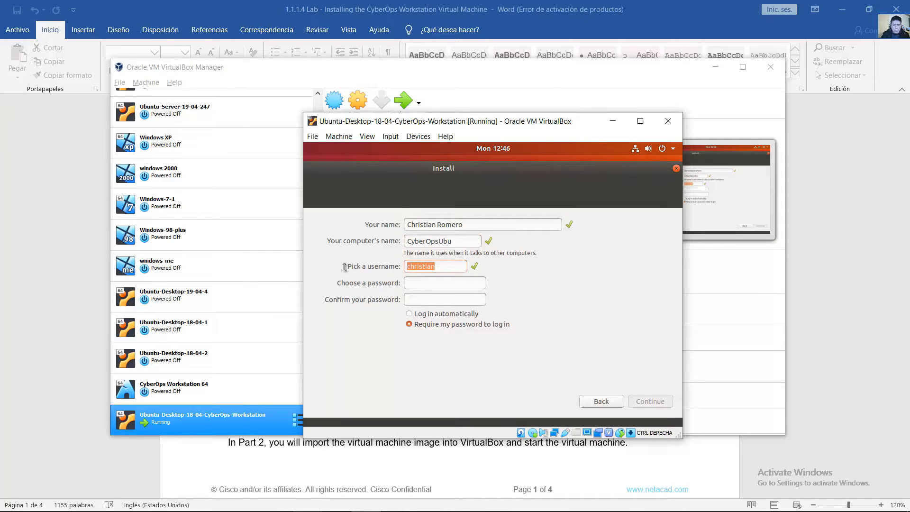
type("analyst")
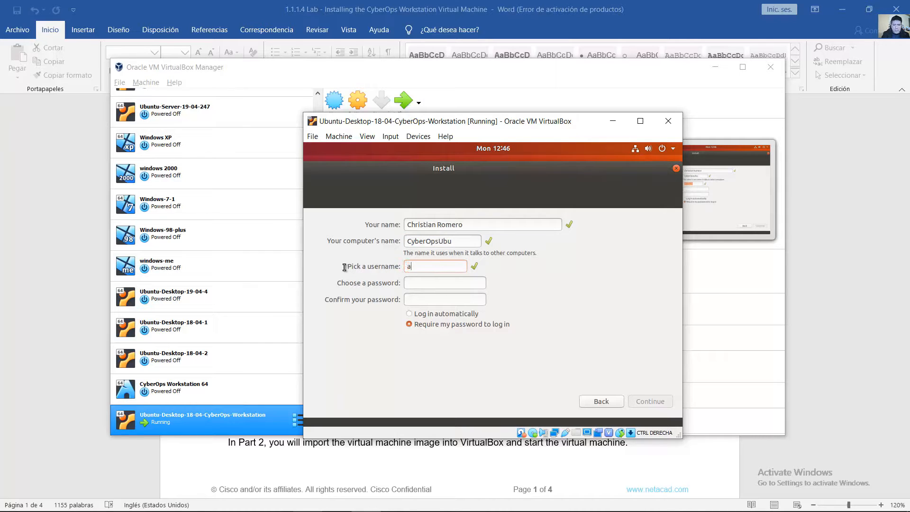
left_click(423, 283)
type("cyberops")
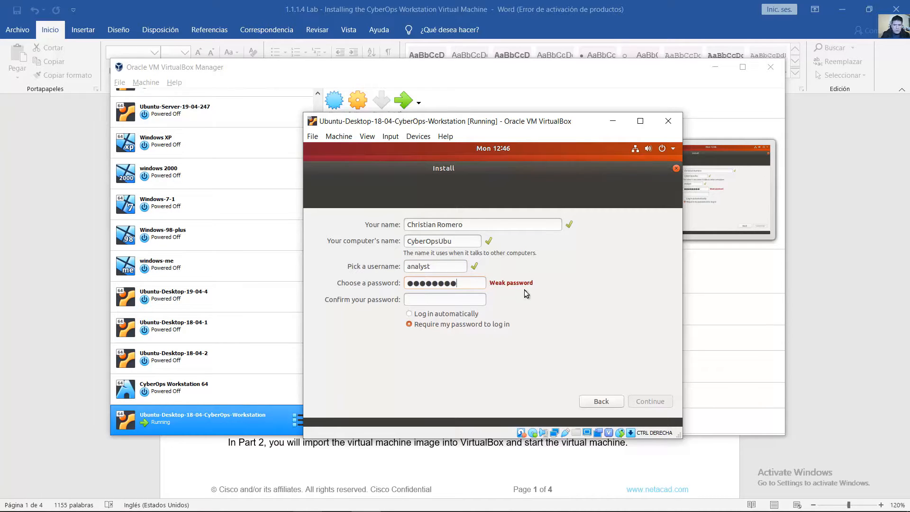
left_click(480, 300)
type("cyberops")
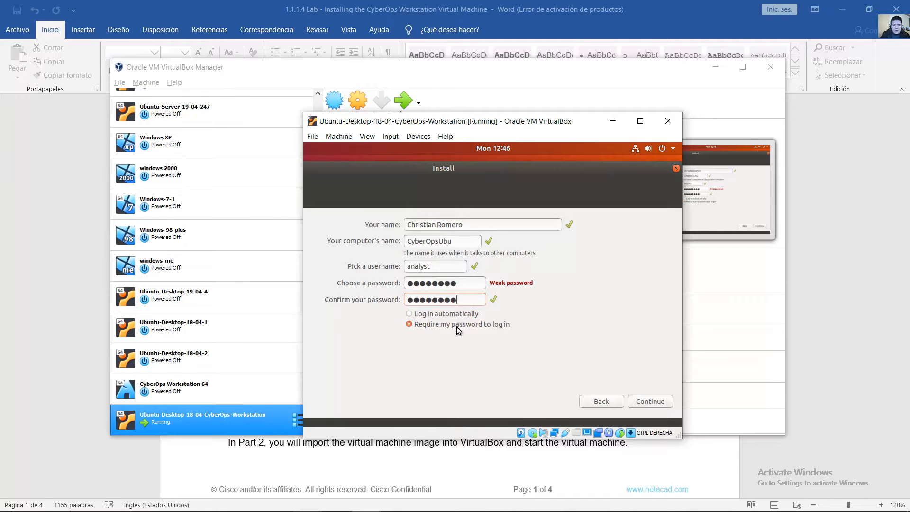
left_click(648, 401)
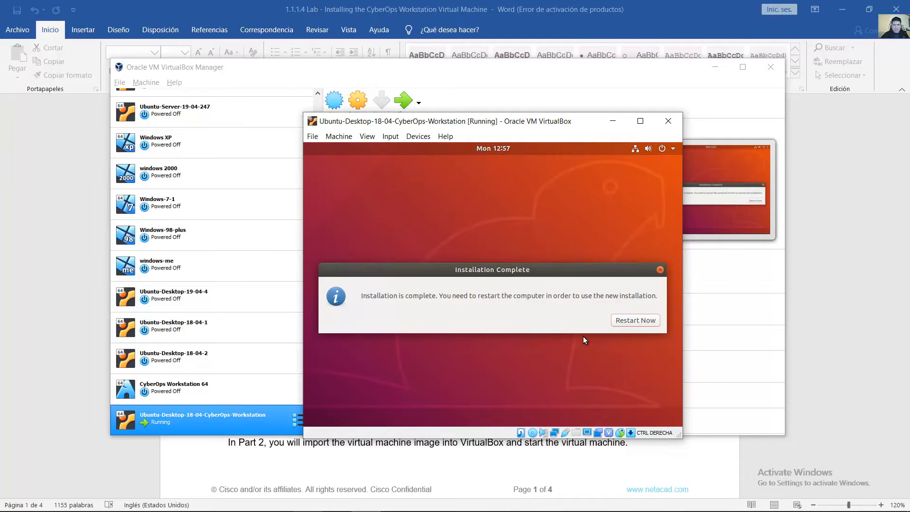
Restart the VM once Installation Complete appears
left_click(631, 321)
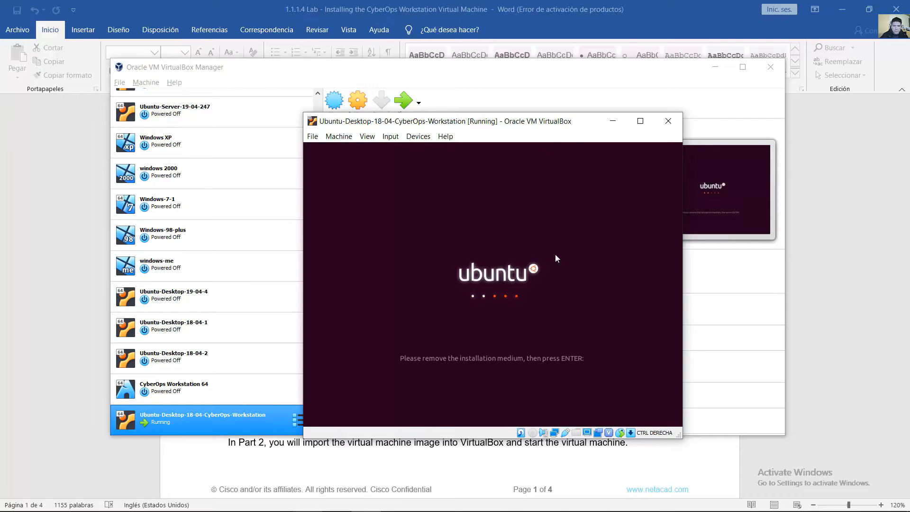
Get past the reboot splash and sign in to the user account with its password
key("Return")
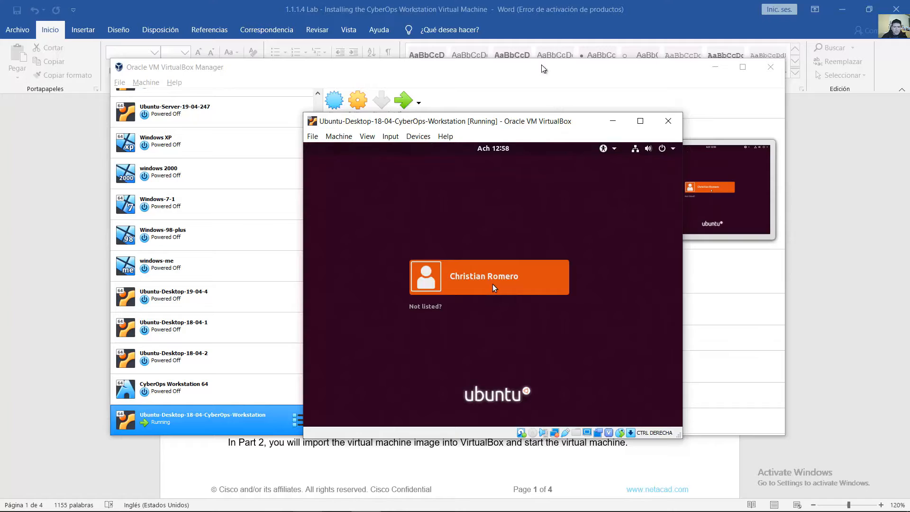
left_click(502, 278)
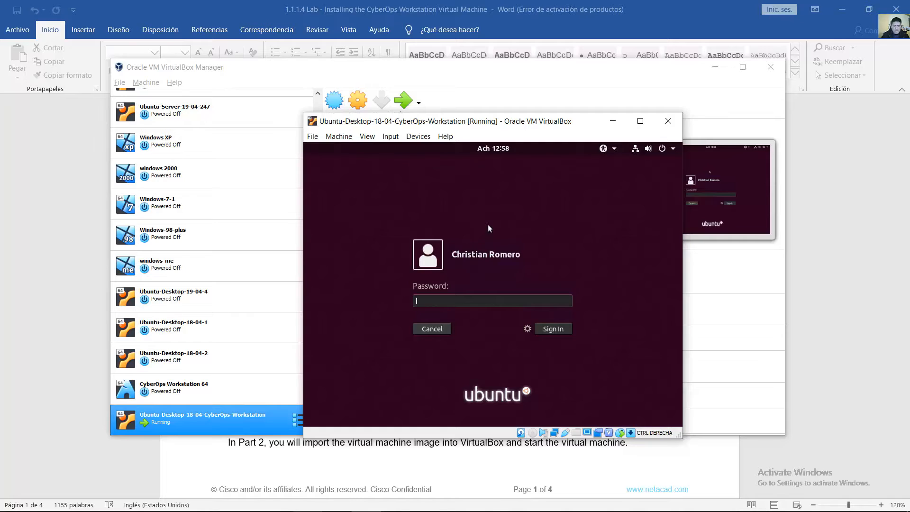
type("cyberops")
key("Return")
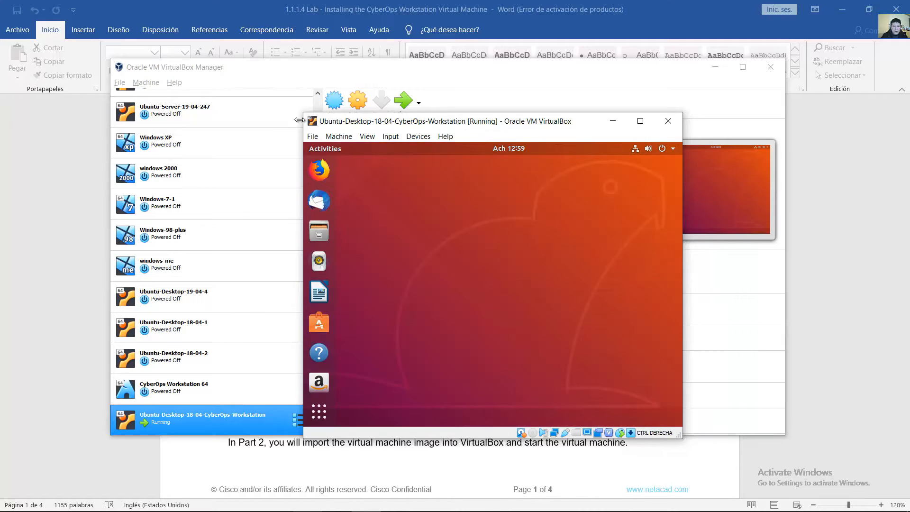
Enlarge the VM window, finish the Welcome to Ubuntu tour, and open the Devices menu
left_click_drag(302, 113, 115, 57)
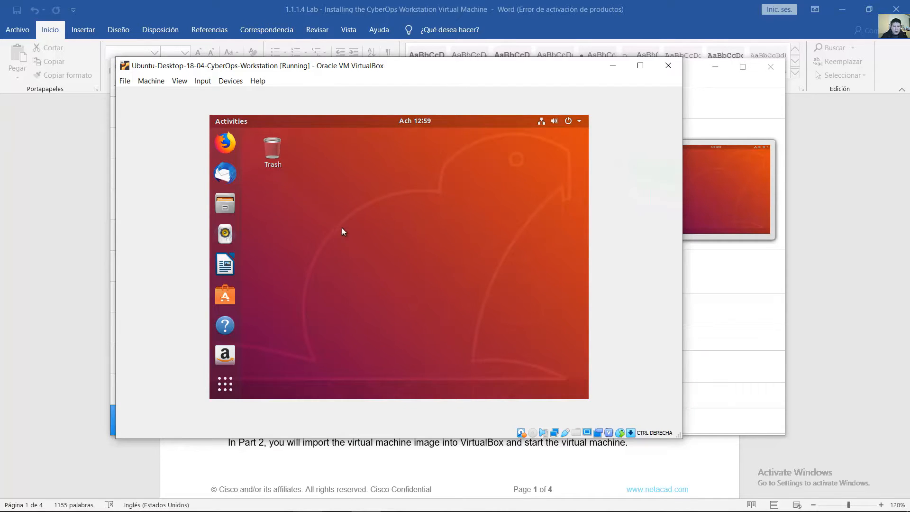
left_click(226, 81)
left_click(223, 69)
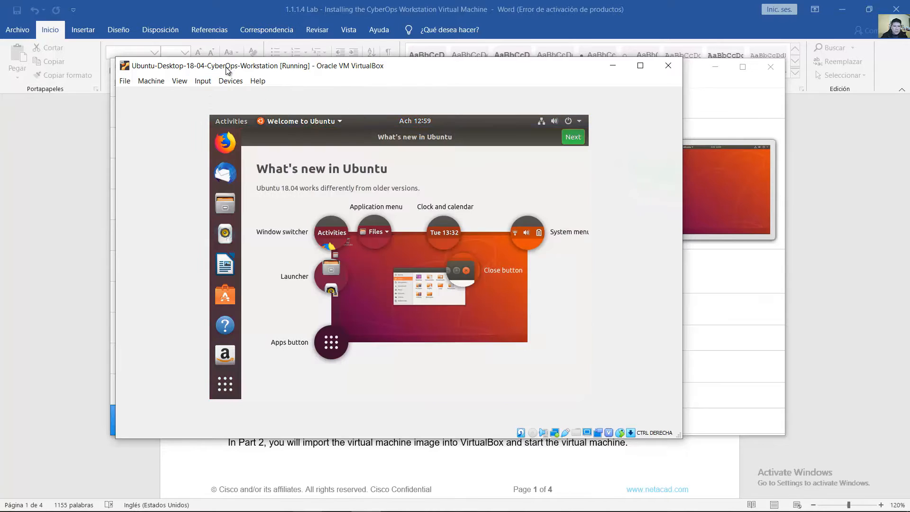
left_click(573, 139)
left_click(573, 139)
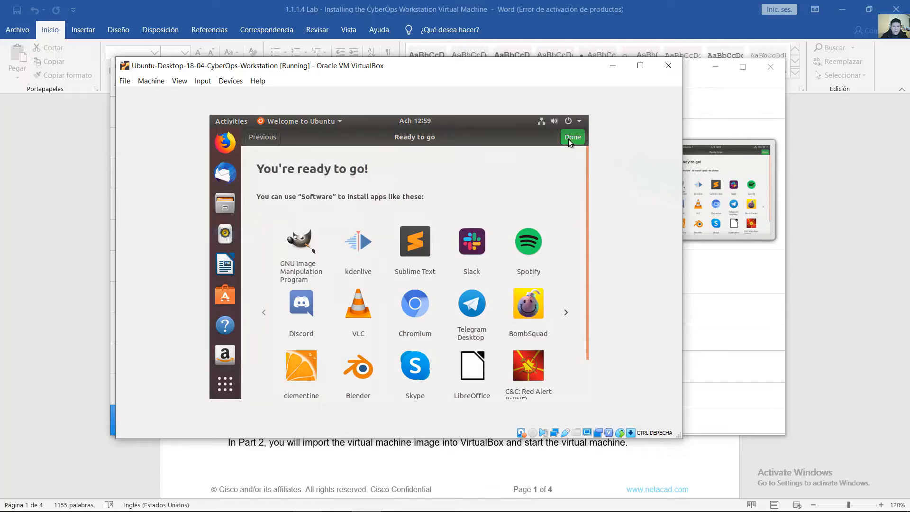
left_click(570, 137)
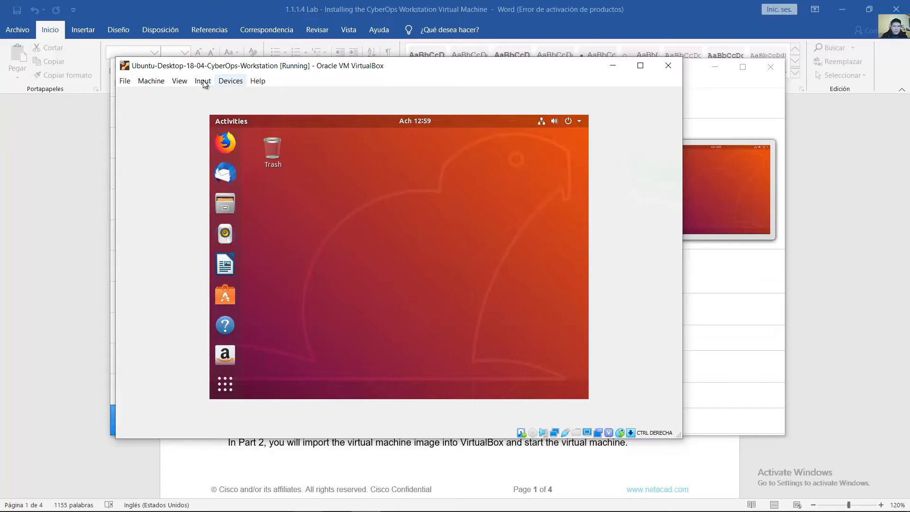
left_click(152, 84)
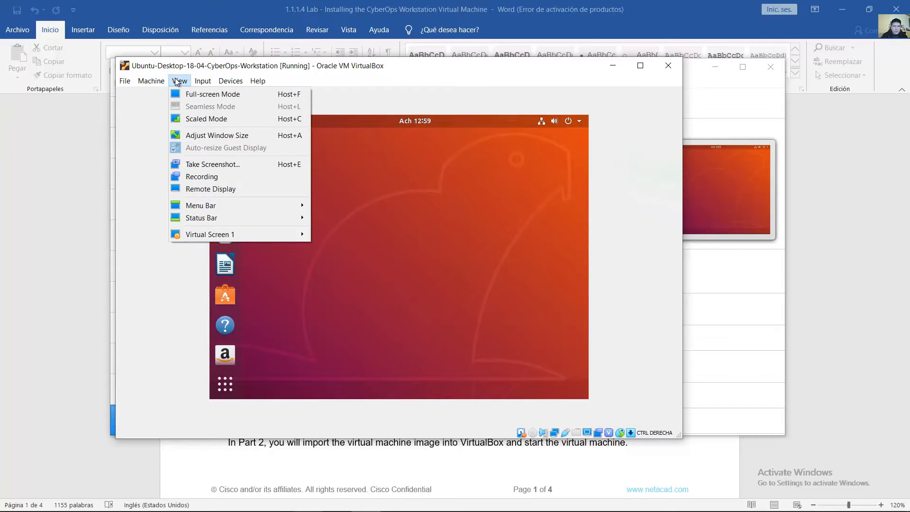
mouse_move(199, 81)
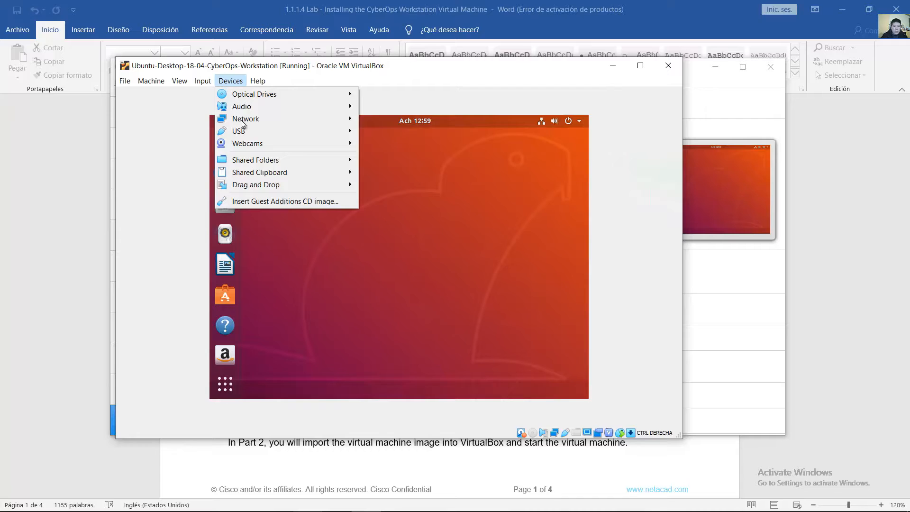
Insert the Guest Additions CD, run it with superuser authentication, and close the finished terminal
left_click(268, 204)
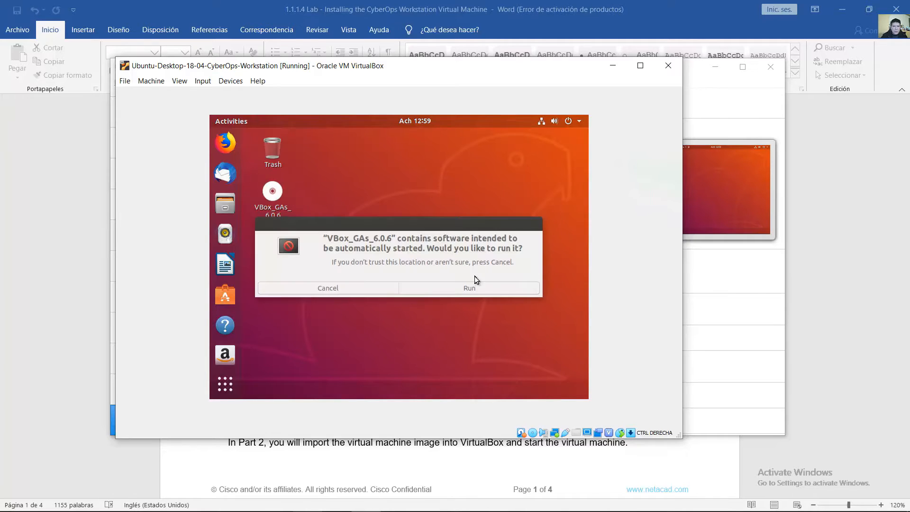
left_click(472, 287)
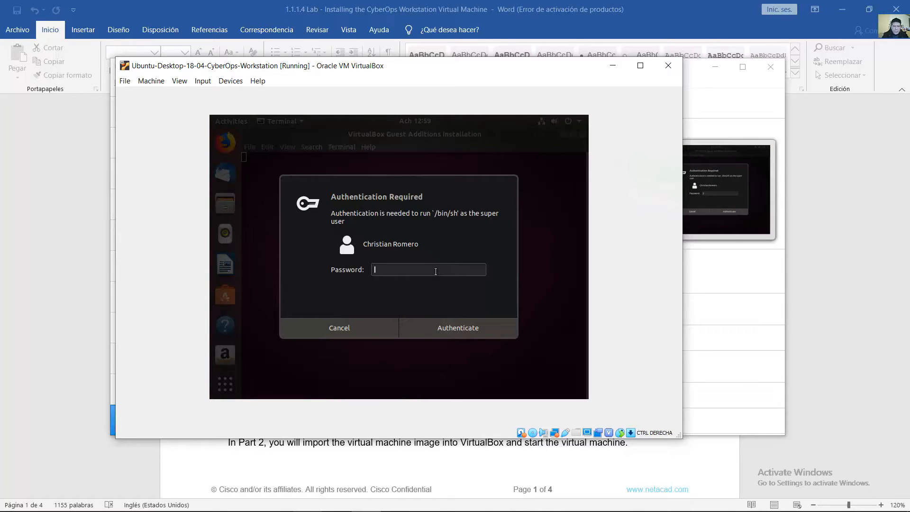
type("********")
key("Return")
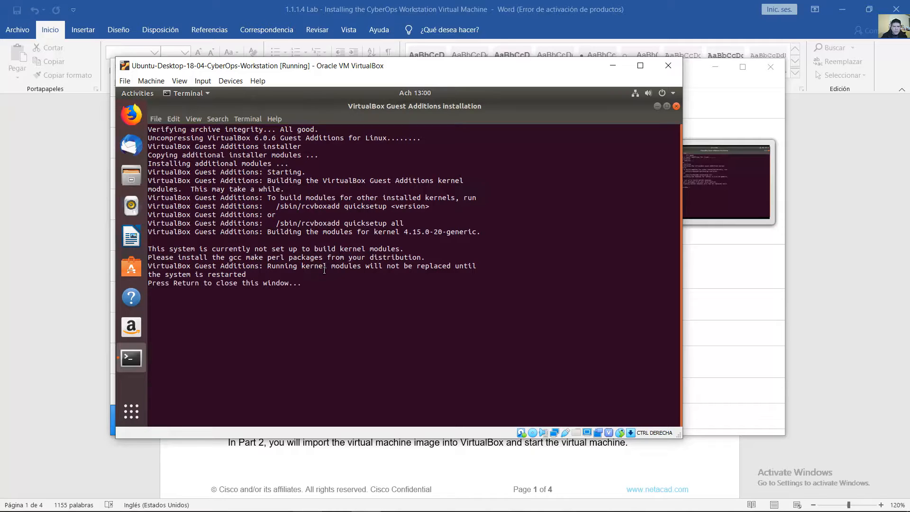
key("Return")
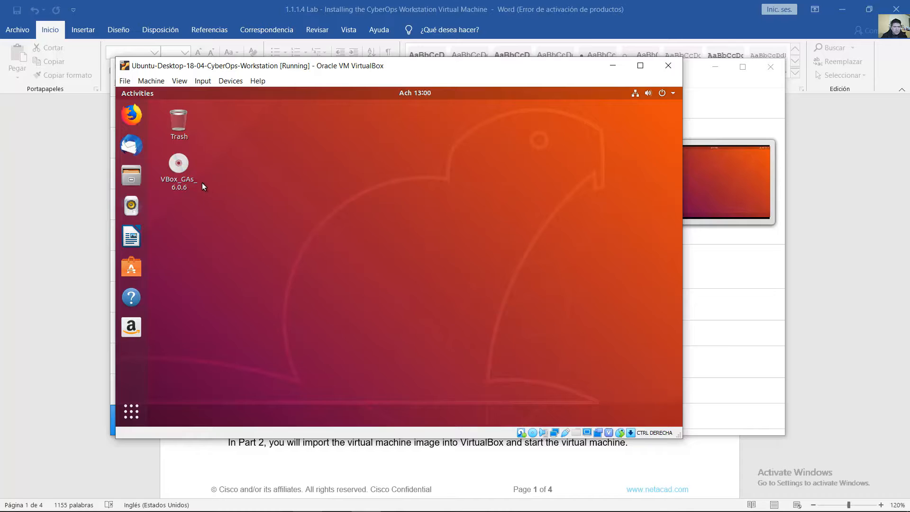
Eject the VBox_GAs CD, maximize then restore the VM window, and move it aside
right_click(183, 166)
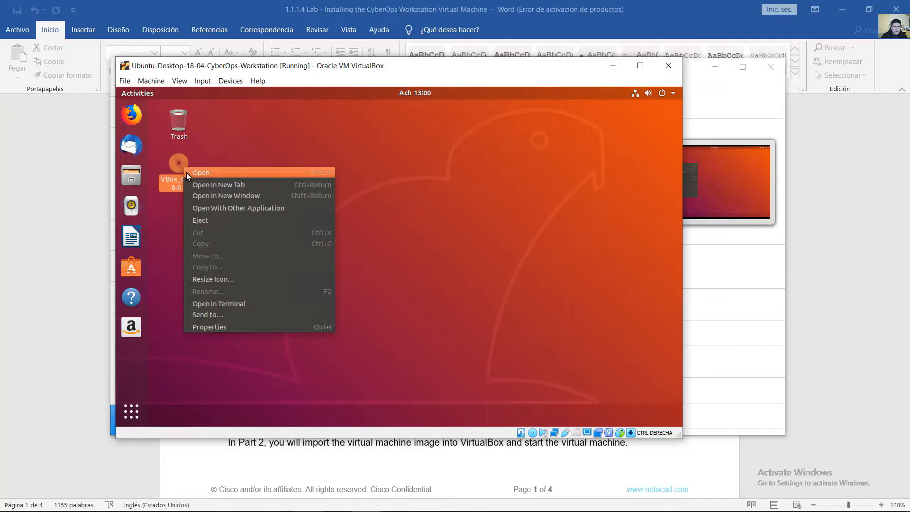
left_click(204, 220)
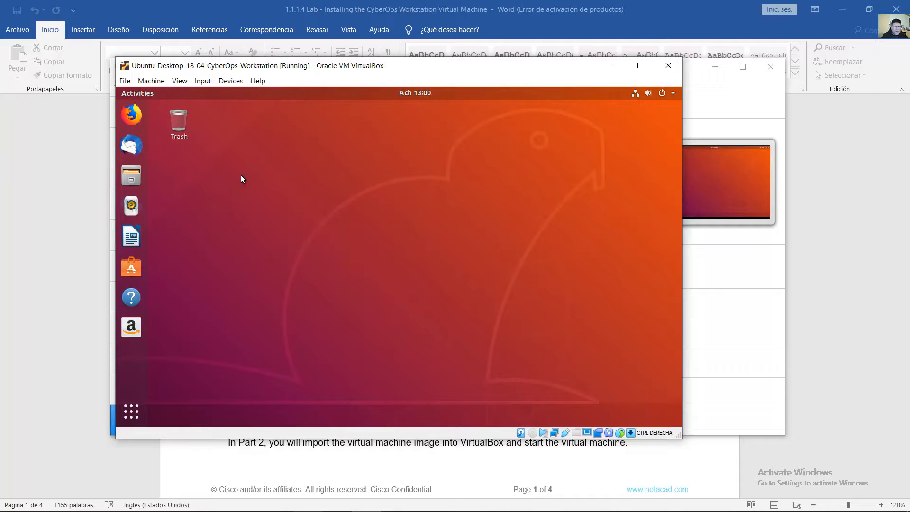
left_click(641, 65)
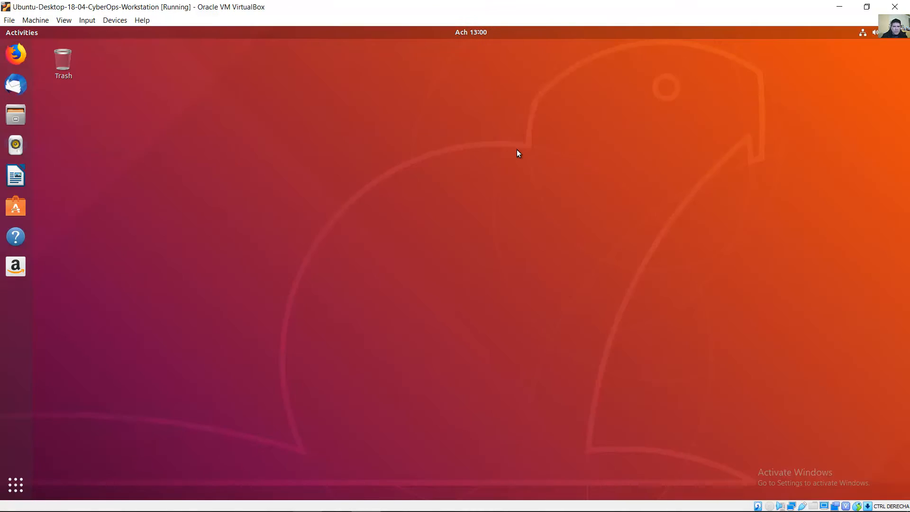
left_click(867, 7)
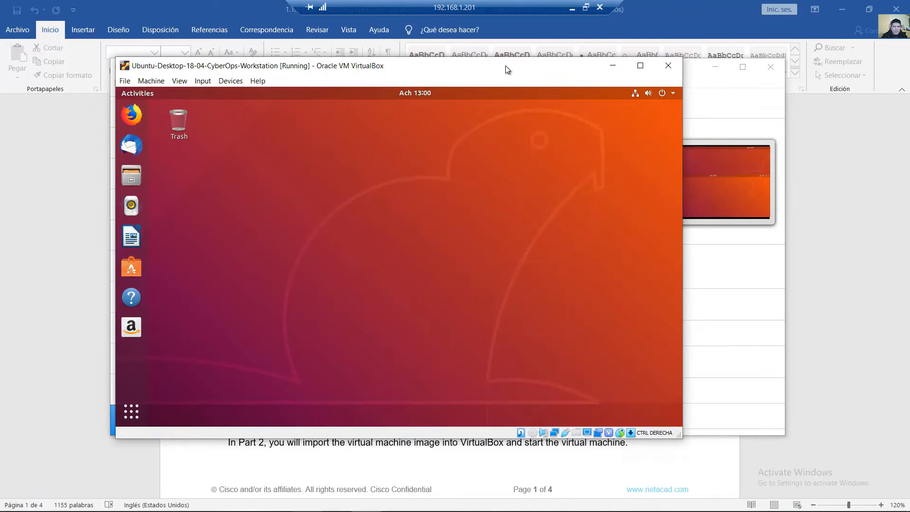
left_click_drag(506, 71, 579, 86)
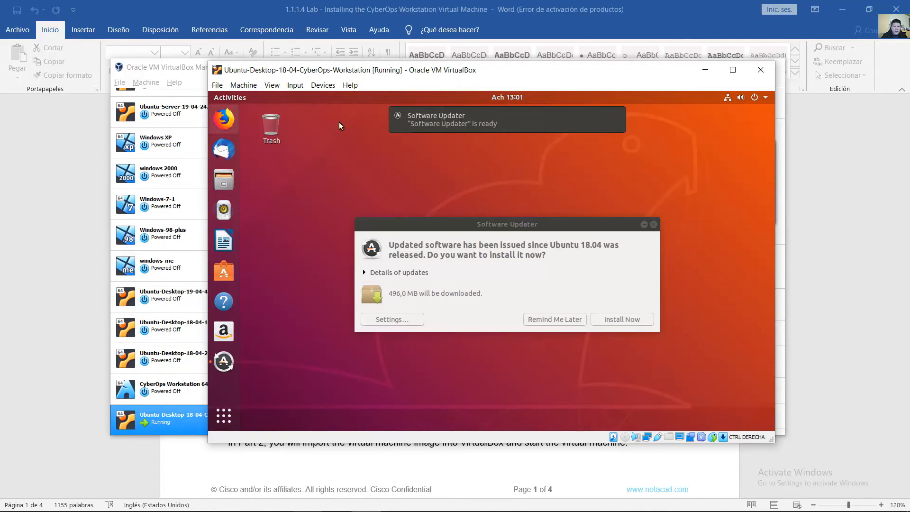
Postpone the software updates, try out a Terminal window with larger text and resizing, then close it
left_click(570, 321)
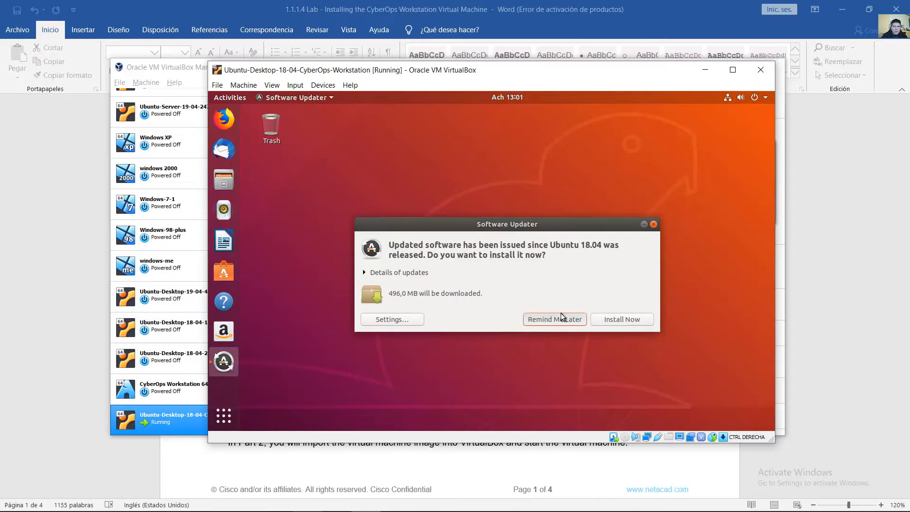
left_click(227, 97)
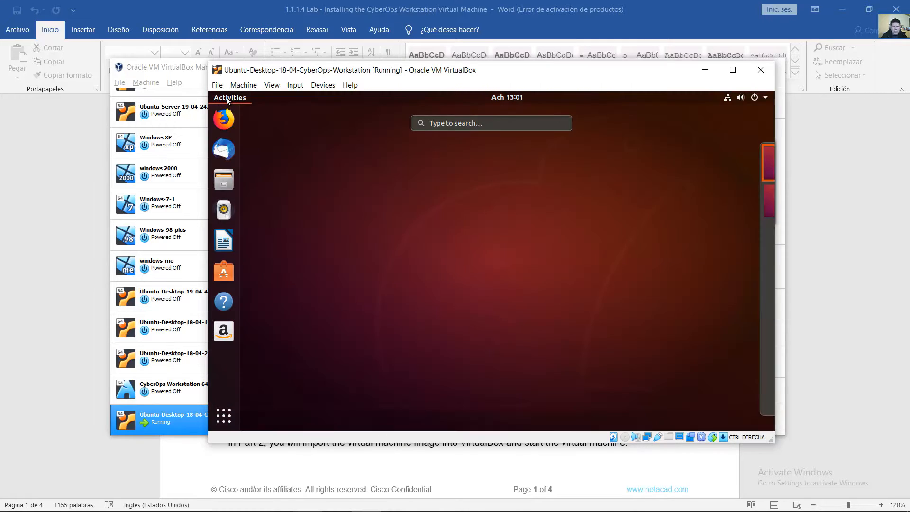
type("ter")
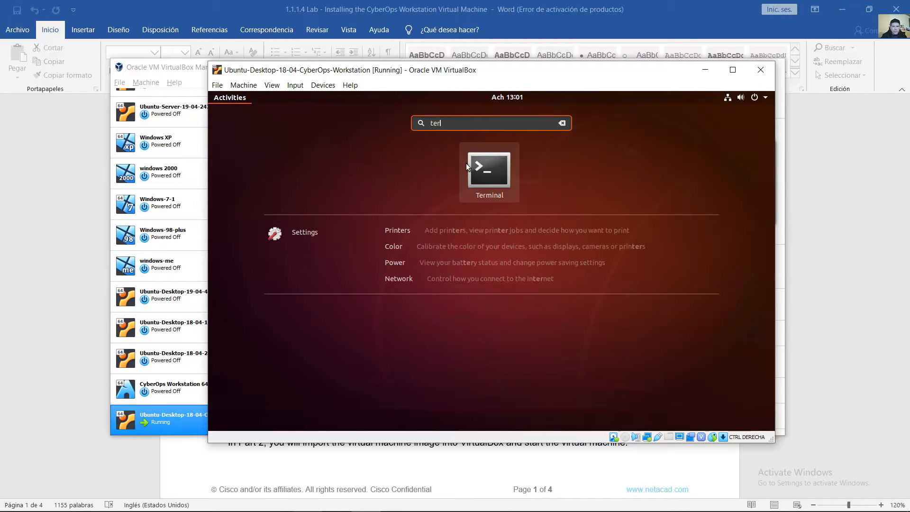
left_click(495, 177)
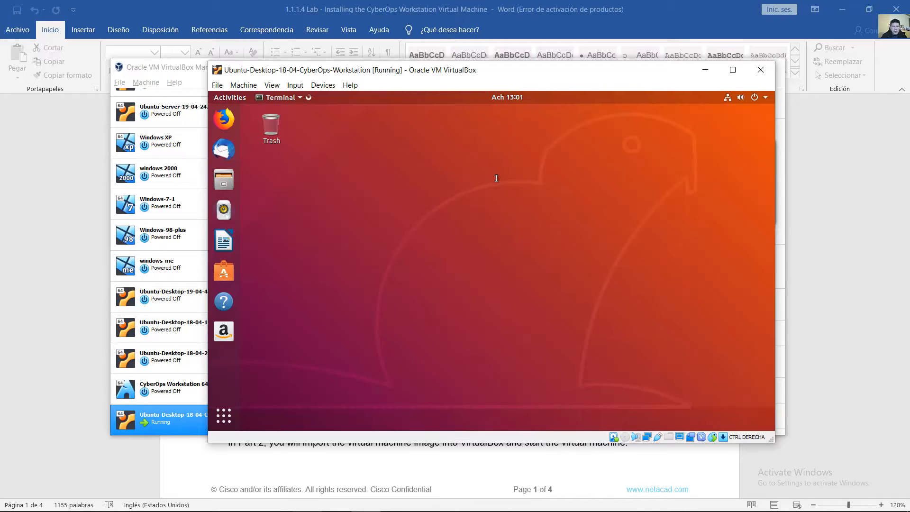
left_click_drag(486, 141, 545, 121)
left_click(435, 134)
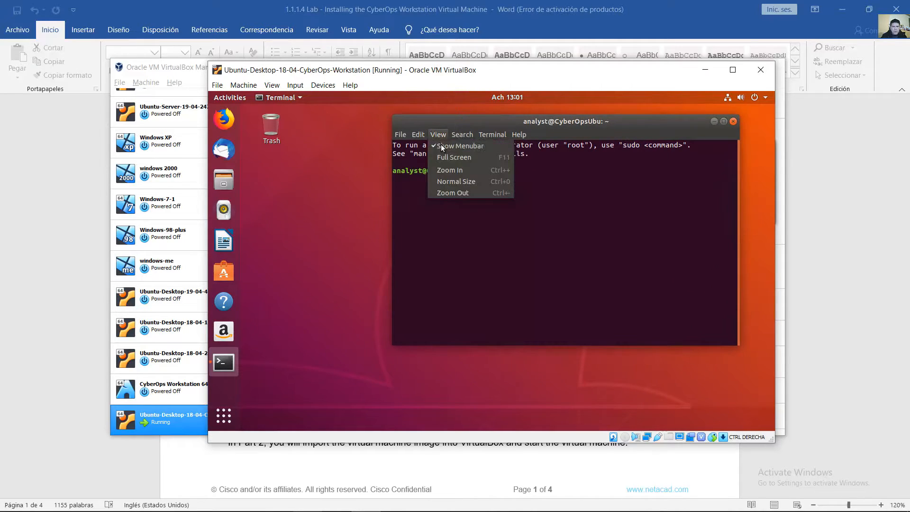
left_click(452, 170)
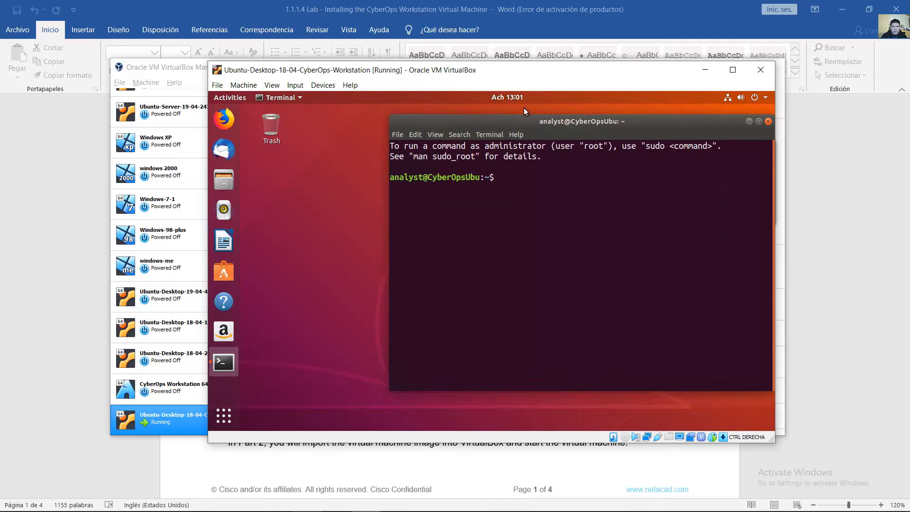
left_click_drag(522, 117, 420, 114)
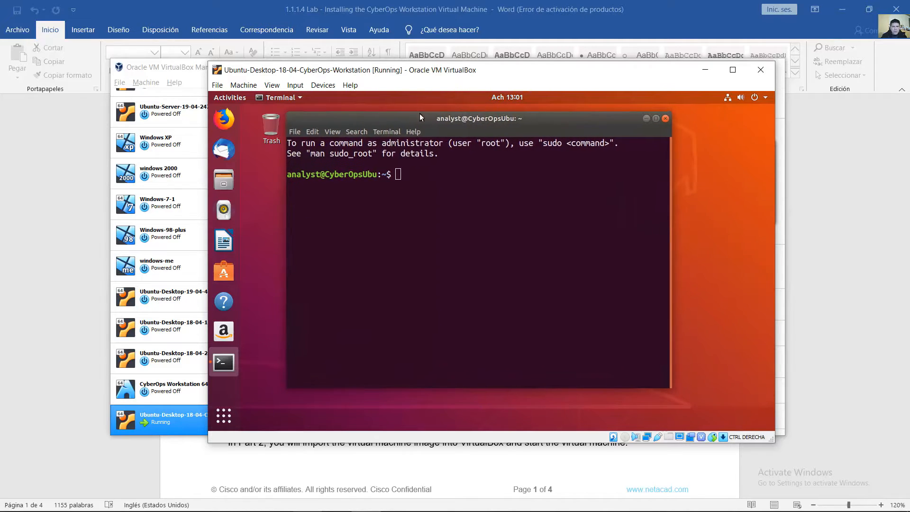
left_click_drag(670, 387, 743, 408)
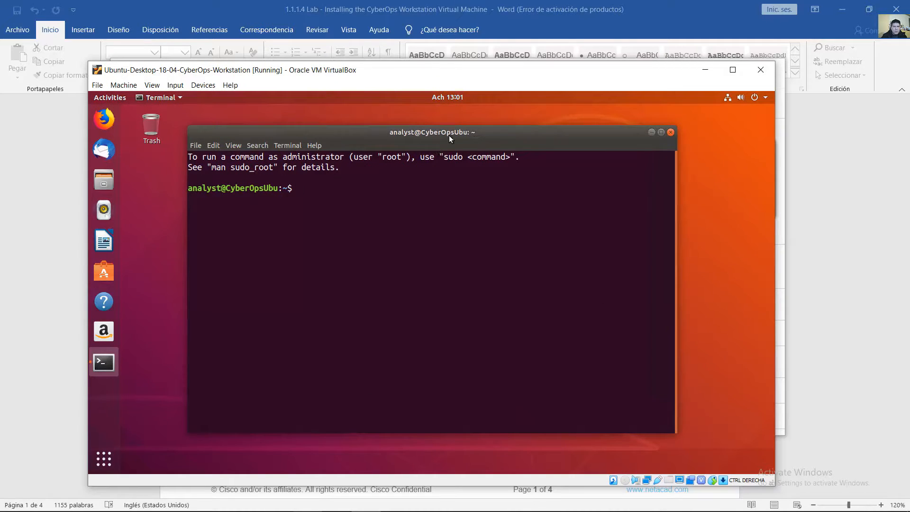
left_click(671, 133)
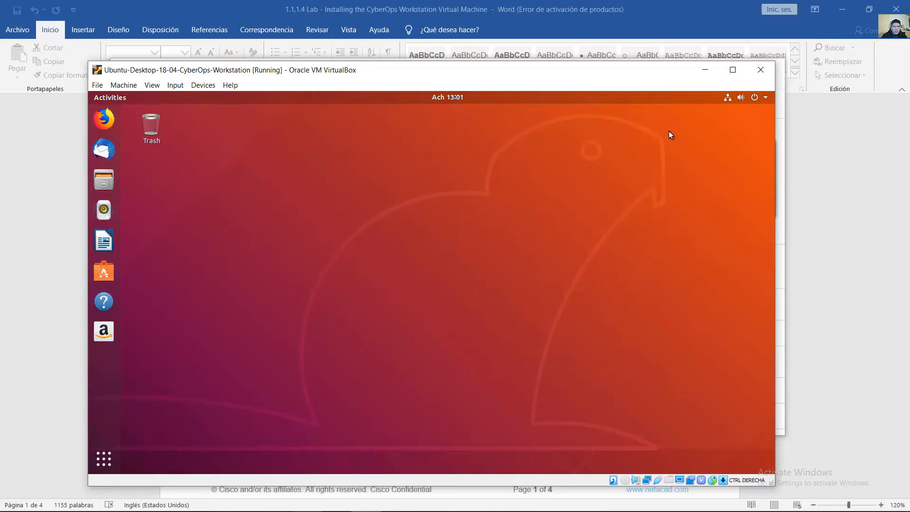
Pin Terminal to the dock favorites from the Activities search
left_click(112, 98)
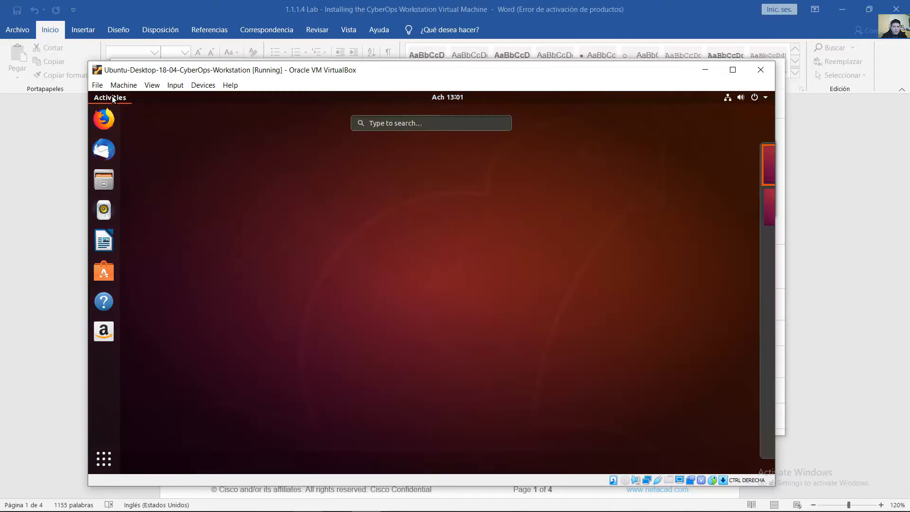
type("ter")
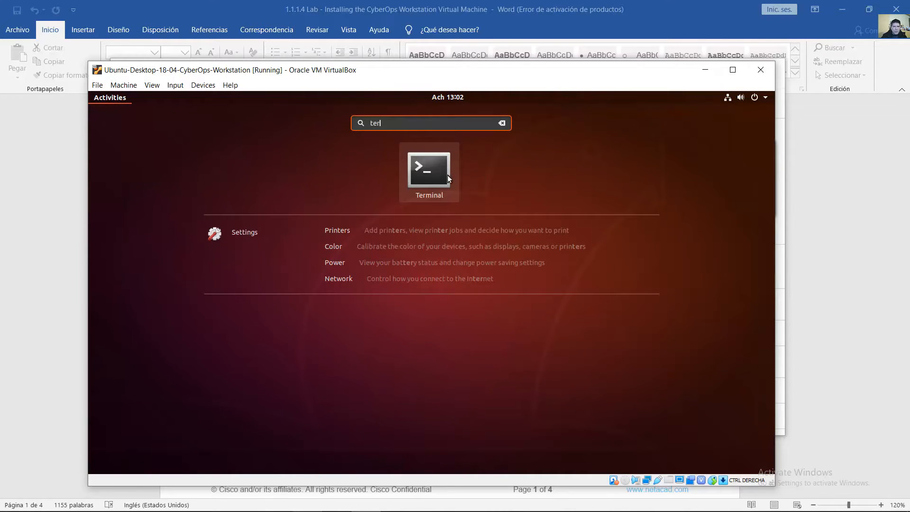
left_click_drag(425, 180, 105, 203)
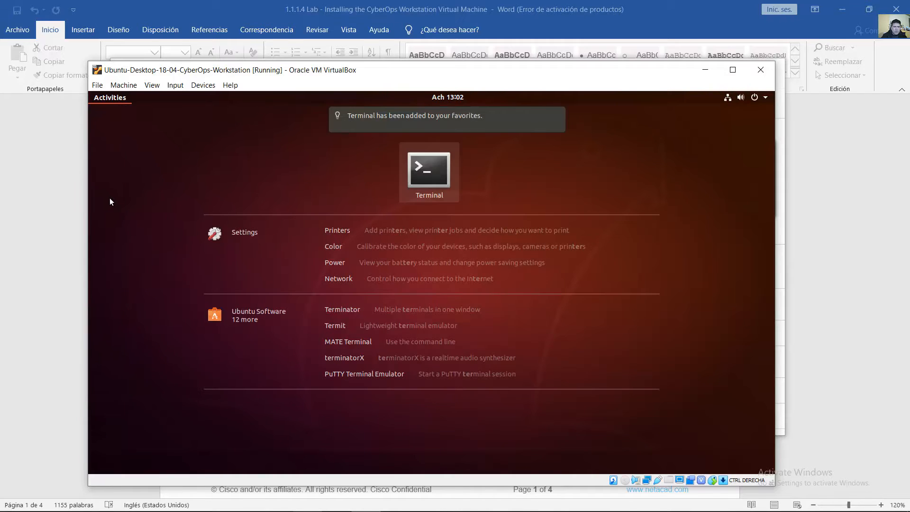
left_click(120, 100)
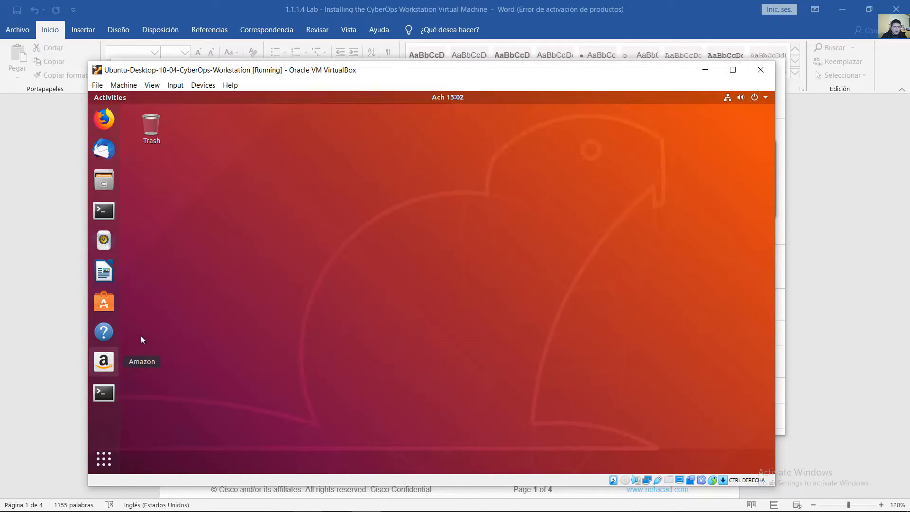
Remove Amazon and Ubuntu Software from the dock favorites and launch Terminal
right_click(111, 363)
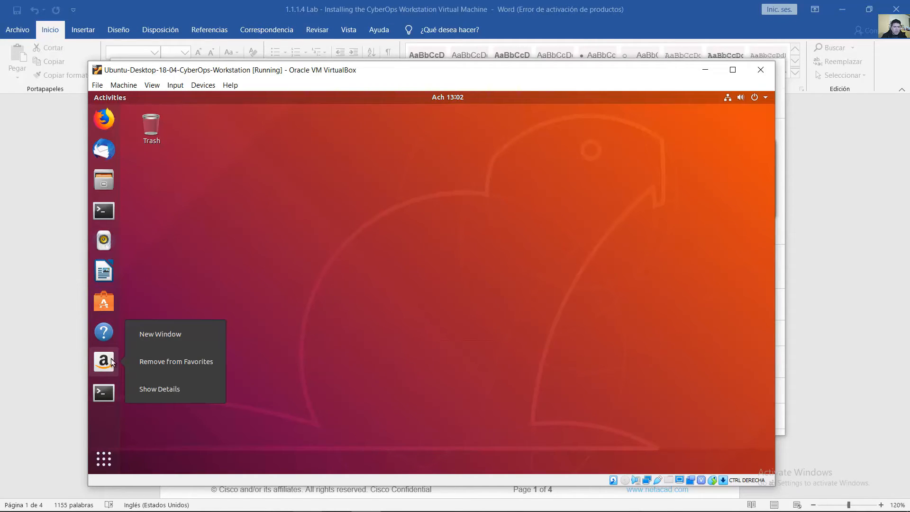
left_click(184, 365)
right_click(110, 304)
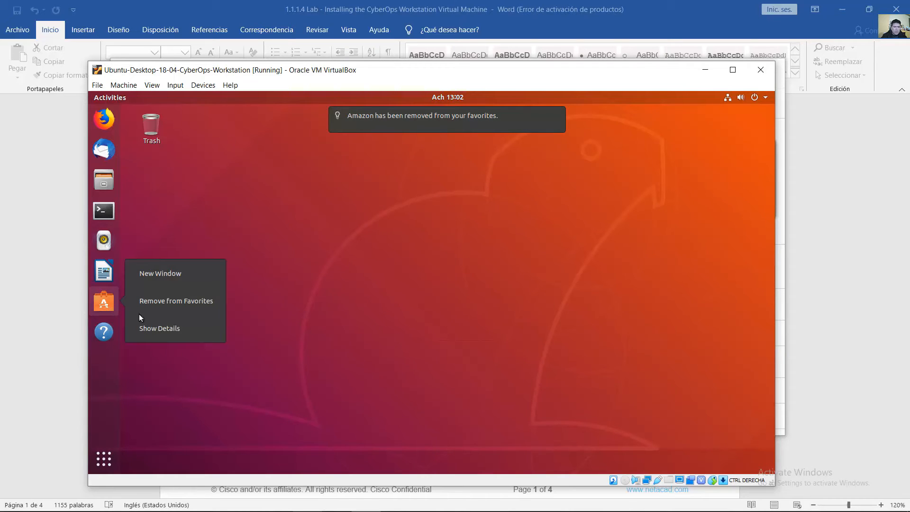
left_click(173, 304)
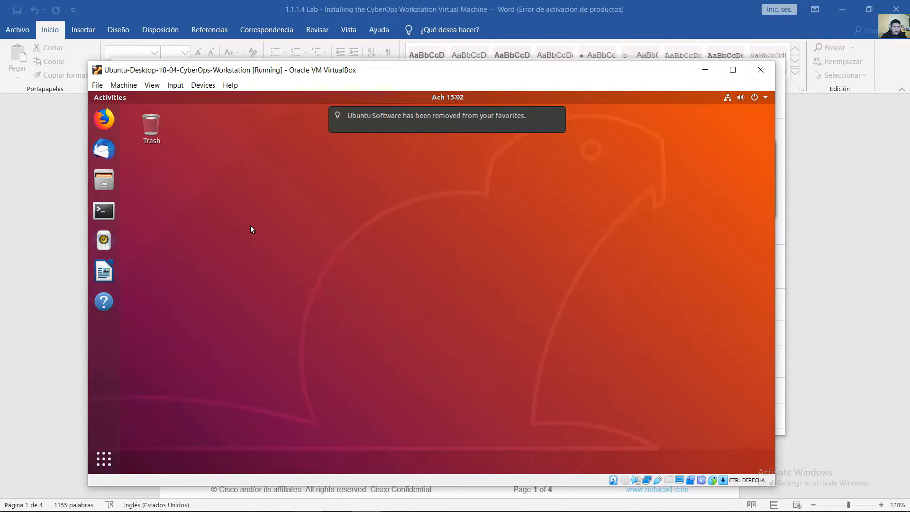
left_click(113, 215)
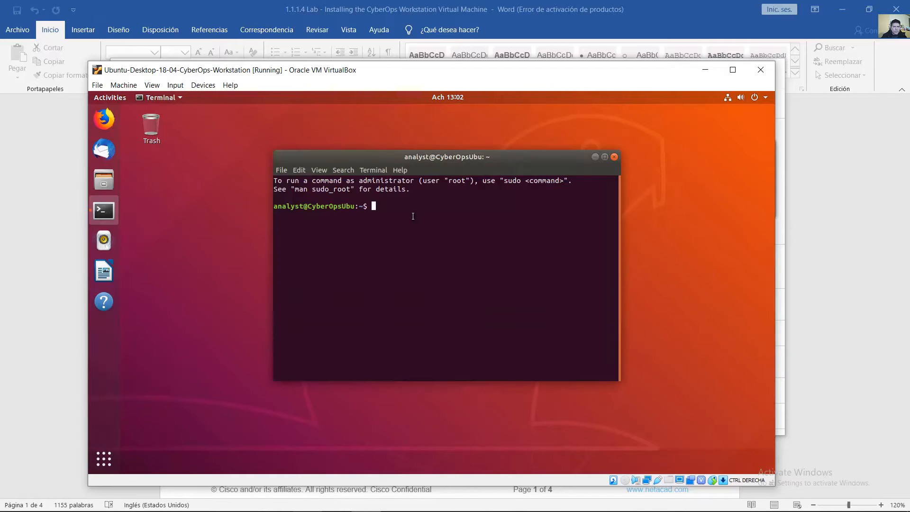
Zoom in the terminal text, then move the terminal window up and enlarge it
left_click(313, 172)
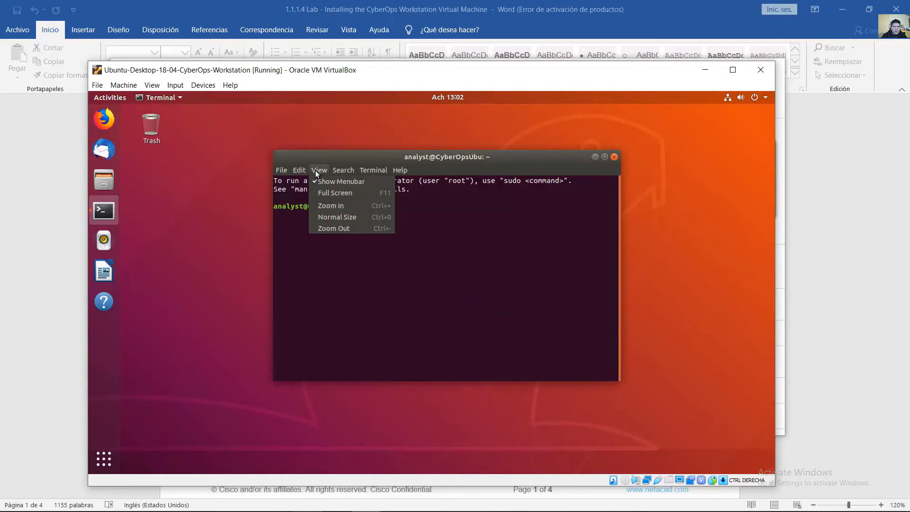
left_click(349, 204)
left_click_drag(416, 158, 298, 120)
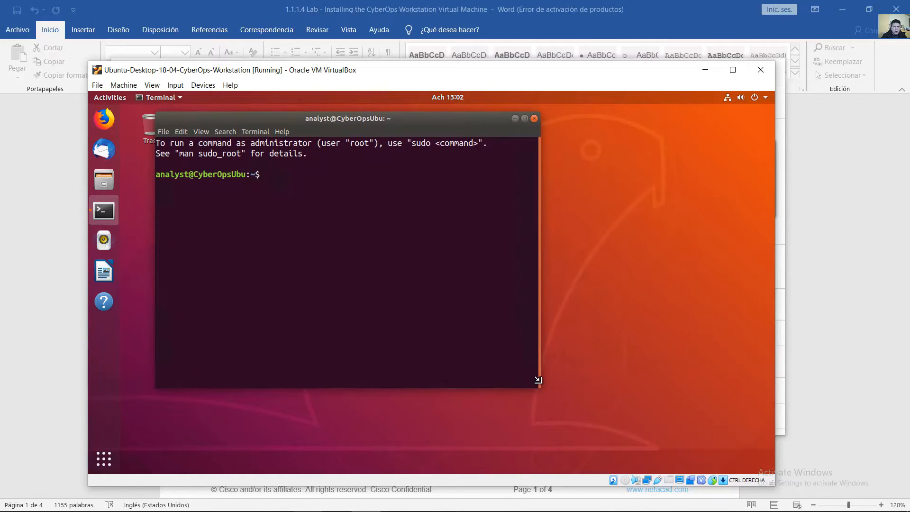
left_click_drag(540, 387, 711, 440)
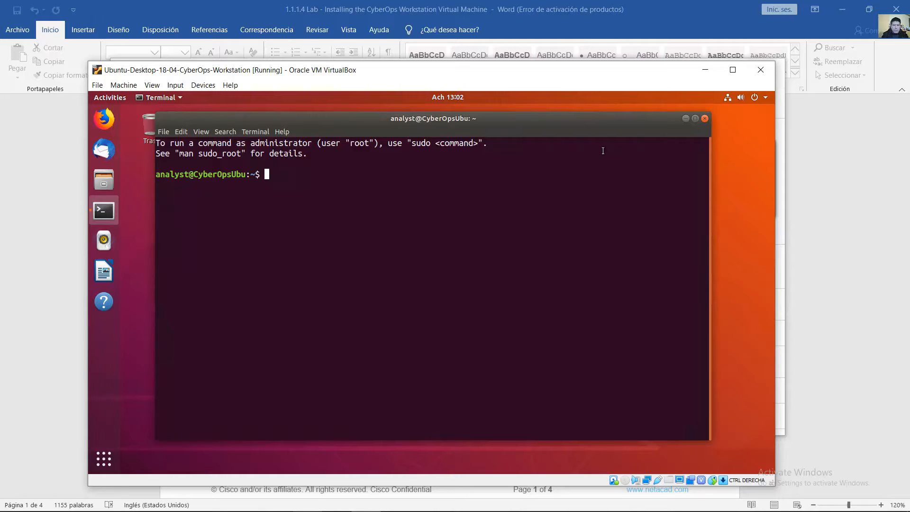
Refresh the package lists with 'sudo apt update', entering the sudo password
type("sudo apt update")
key("Return")
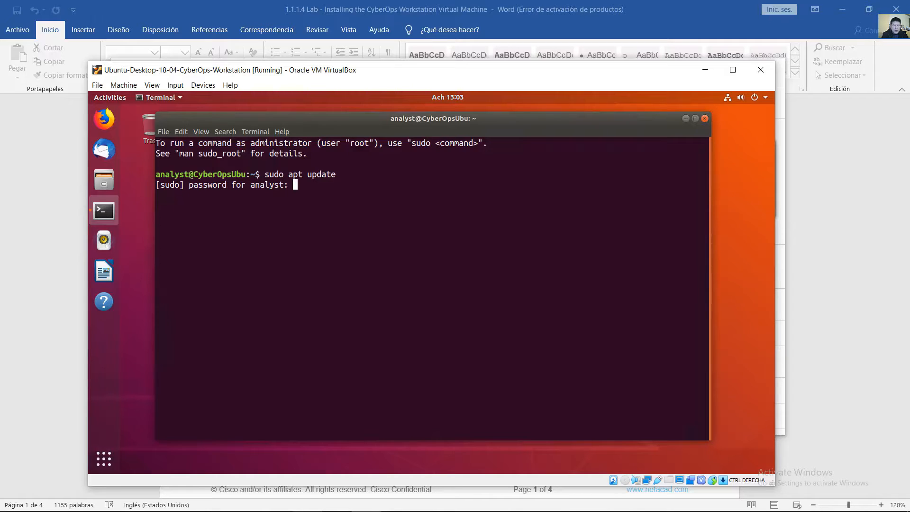
key("Return")
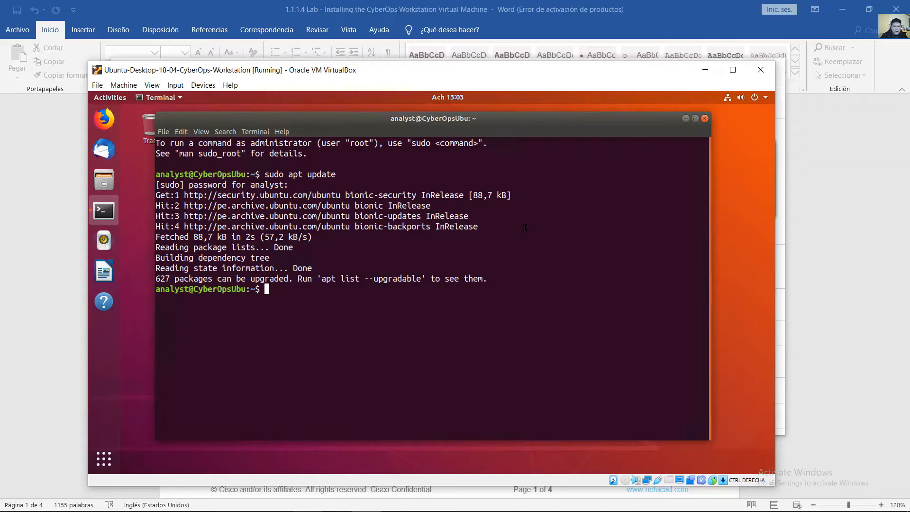
Recall the update command and start editing it into 'sudo apt install wireshark'
key("Up")
key("BackSpace")
key("BackSpace")
key("BackSpace")
key("BackSpace")
key("BackSpace")
key("BackSpace")
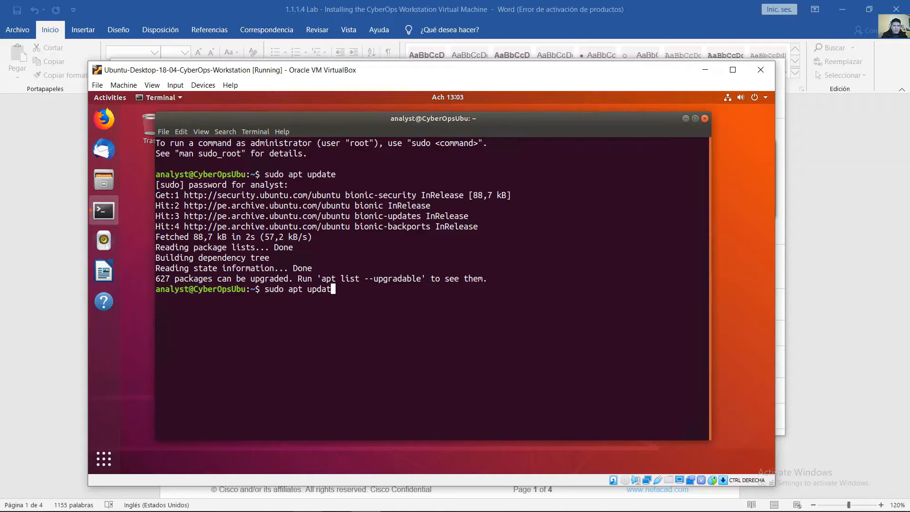
type("wireshark")
key("Left")
key("Left")
key("Left")
key("Left")
key("Left")
key("Left")
key("Left")
key("Left")
key("Left")
Install Wireshark with 'sudo apt install wireshark', confirming Y and allowing non-superuser packet capture
type("install")
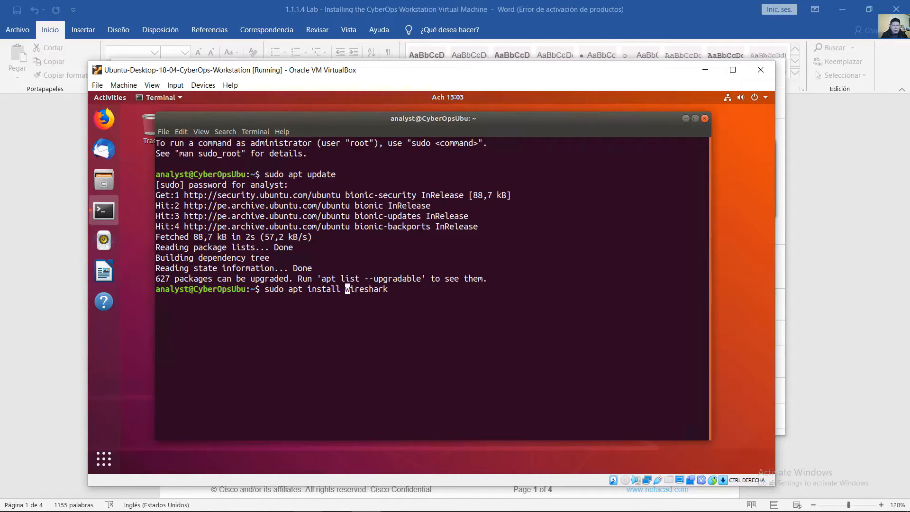
key("Right")
key("Right")
key("Right")
key("Right")
key("Right")
key("Right")
key("Right")
key("Right")
key("Right")
key("Return")
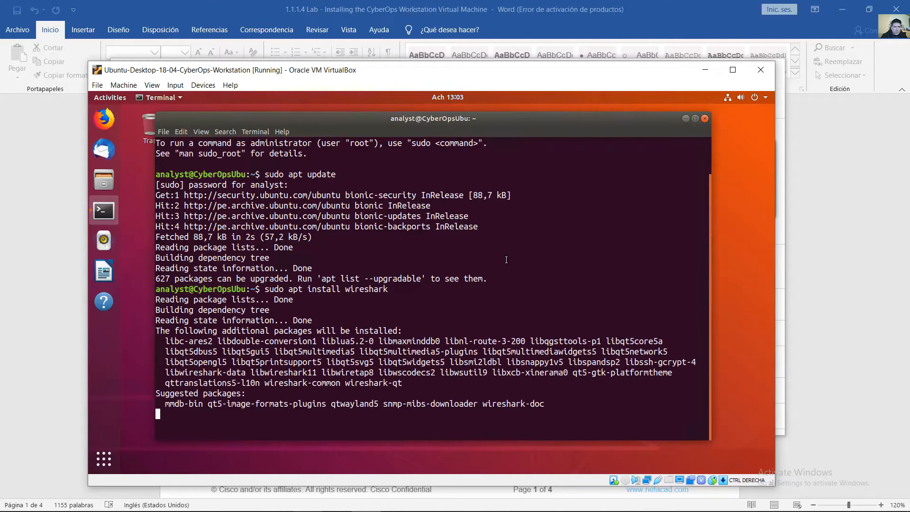
type("Y")
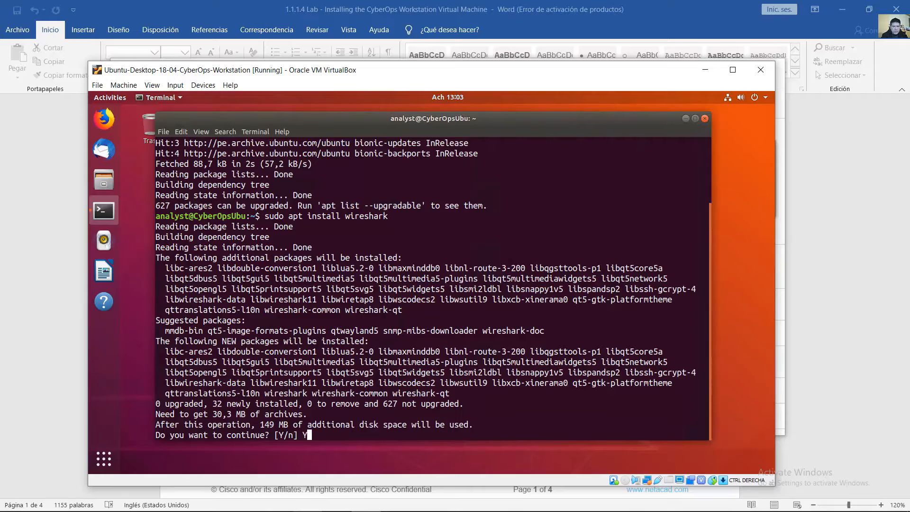
key("Return")
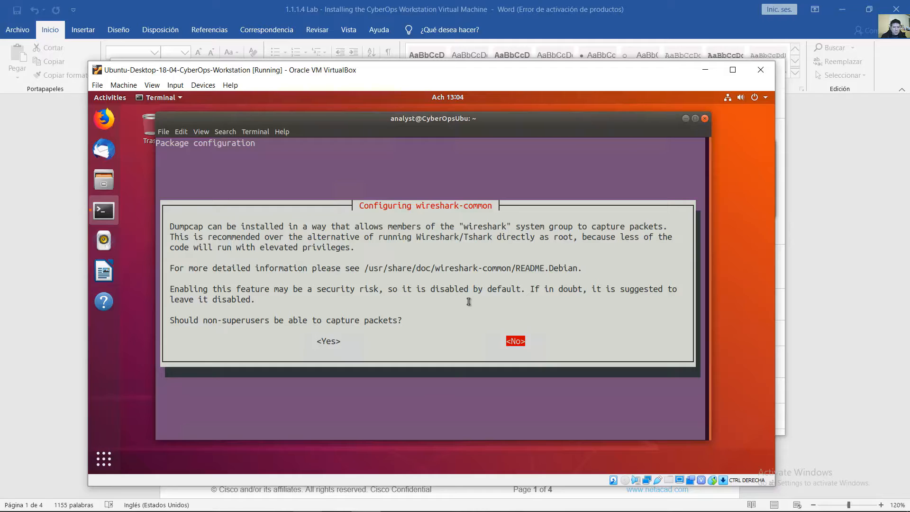
key("Left")
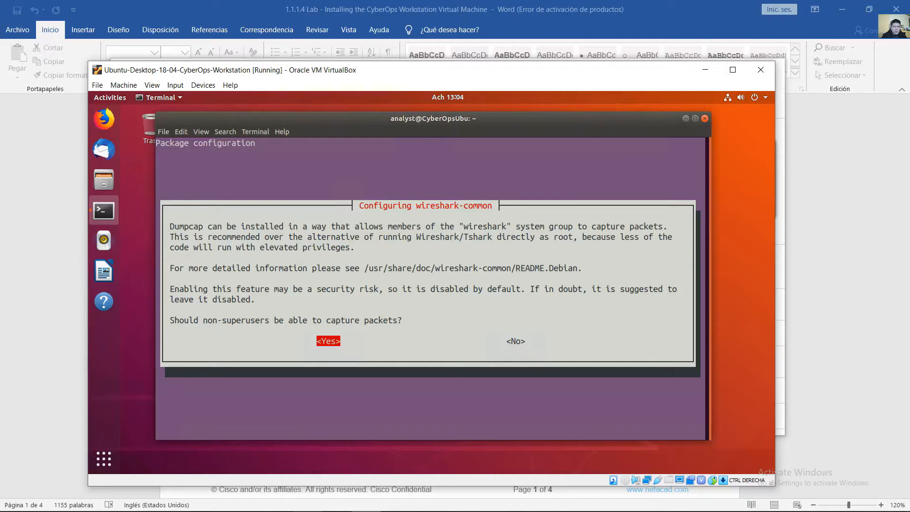
key("Return")
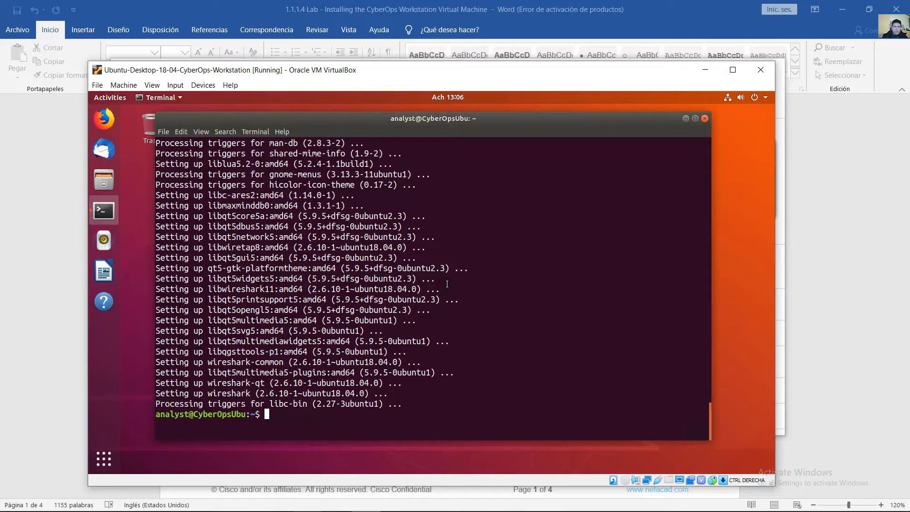
Launch Wireshark as root: 'sudo wireshark-gtk' fails, then 'sudo wireshark' works
type("sudo ")
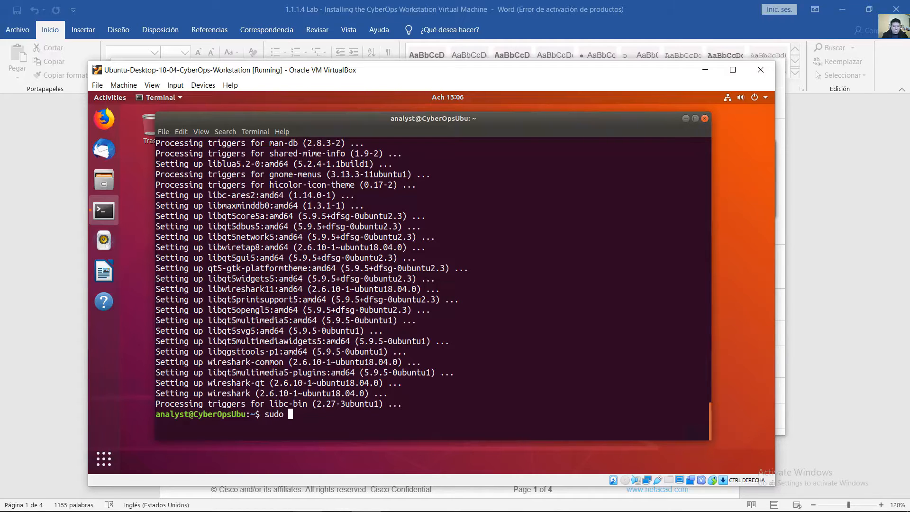
type("wireshark-gtk")
key("Return")
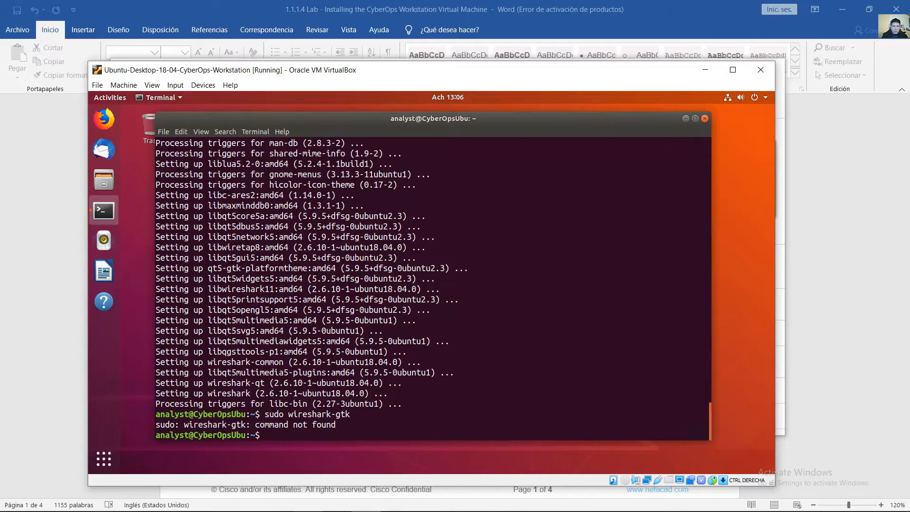
key("Up")
key("BackSpace")
key("BackSpace")
key("BackSpace")
key("BackSpace")
key("Return")
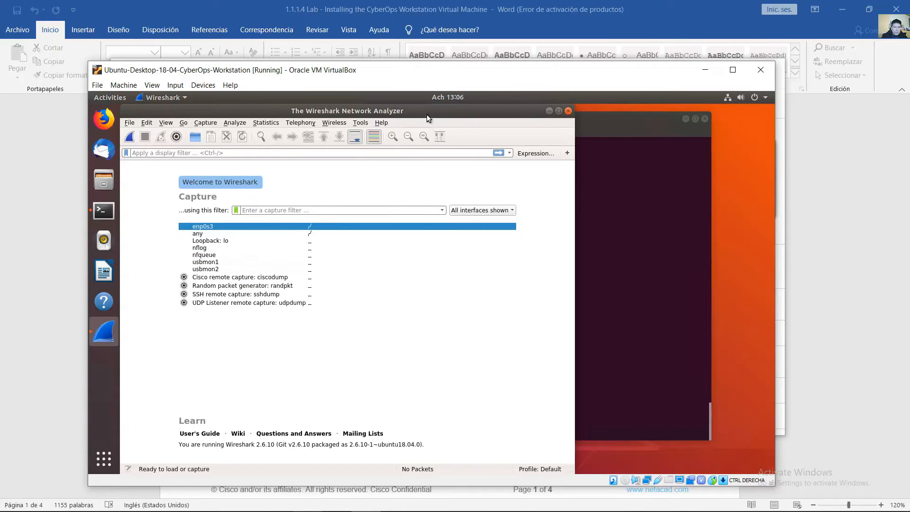
Rearrange the Wireshark window and start a live capture on the Loopback: lo interface
left_click_drag(426, 110, 474, 110)
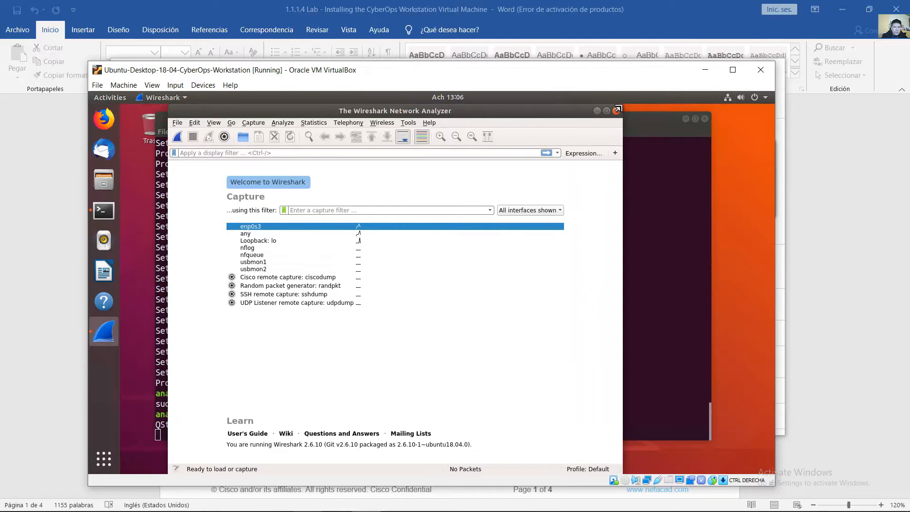
left_click_drag(619, 107, 623, 139)
left_click_drag(562, 133, 535, 124)
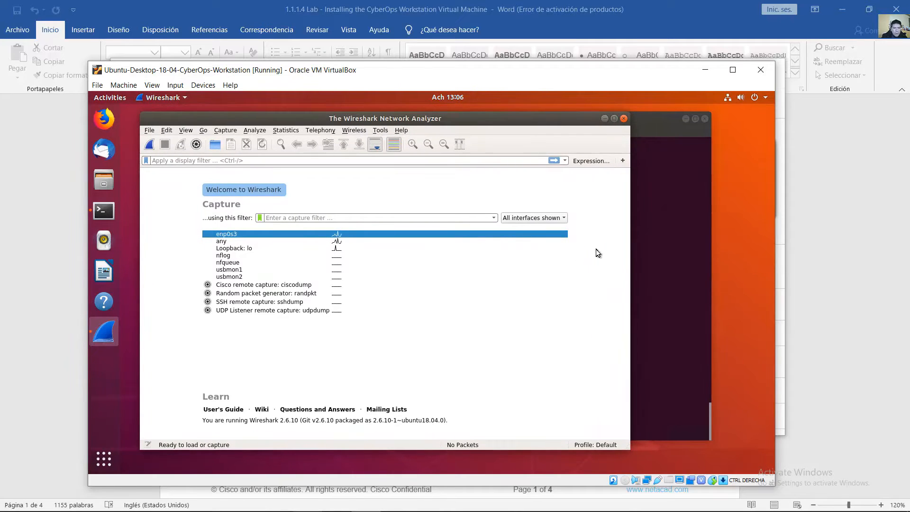
left_click(238, 242)
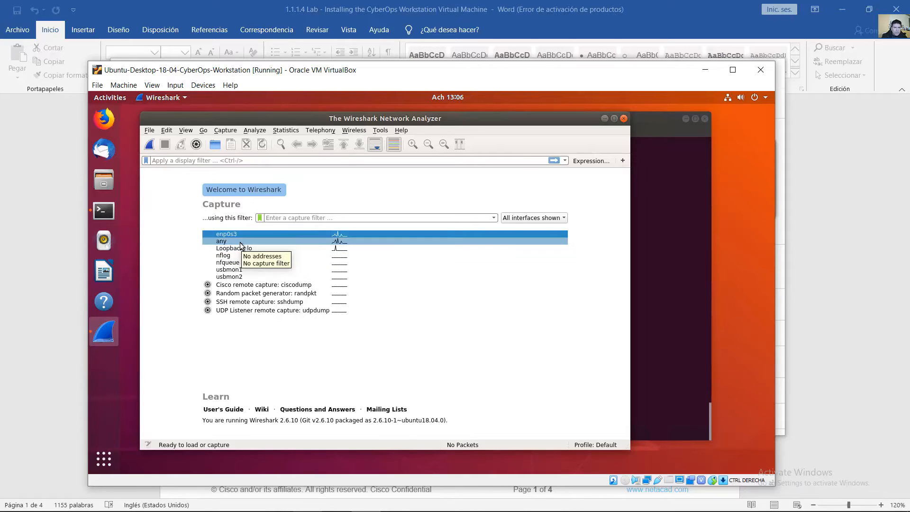
left_click(236, 249)
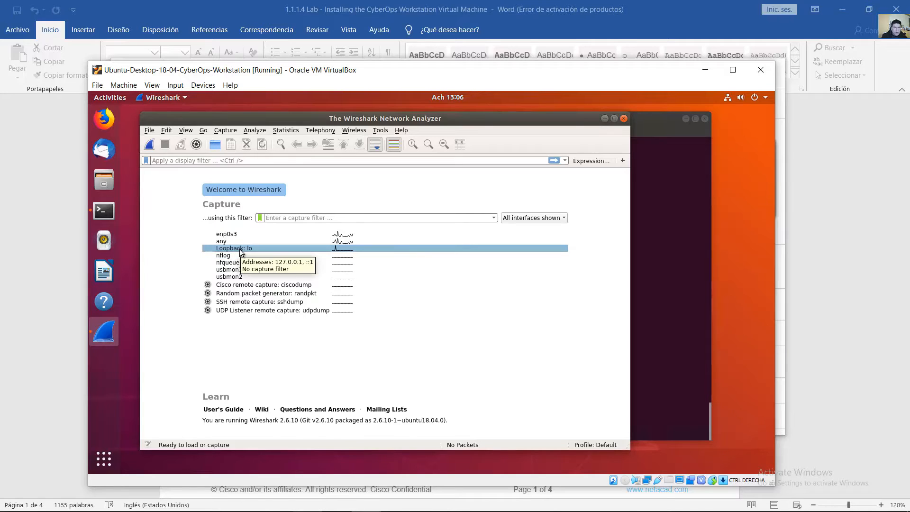
left_click(240, 249)
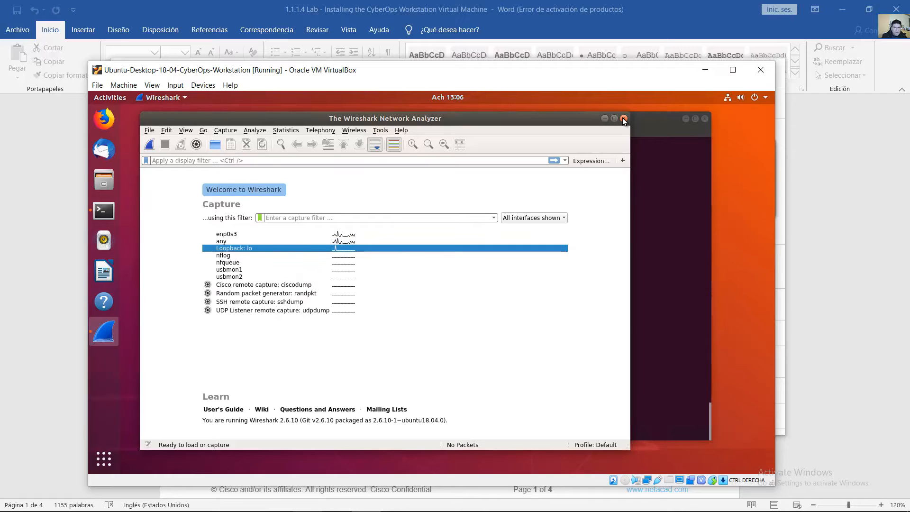
double_click(243, 249)
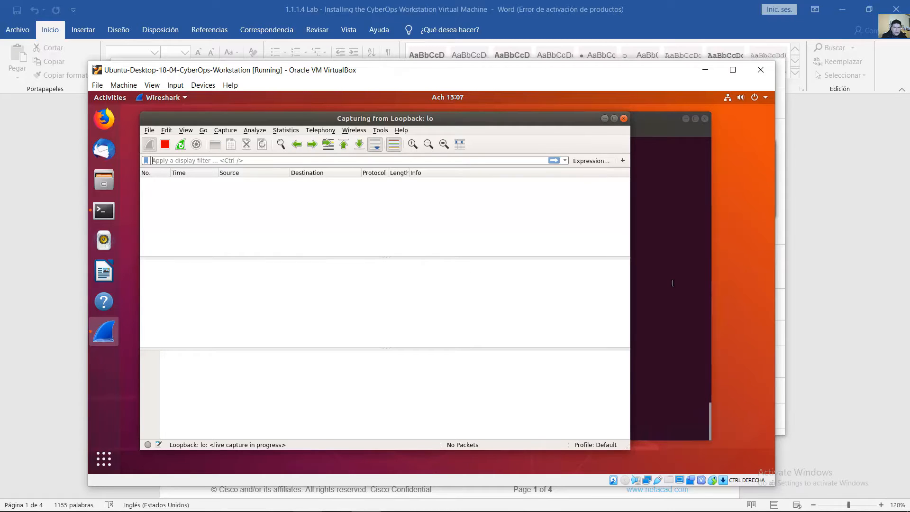
Close Wireshark to end the capture and dismiss the no-packets-captured notice
left_click(634, 120)
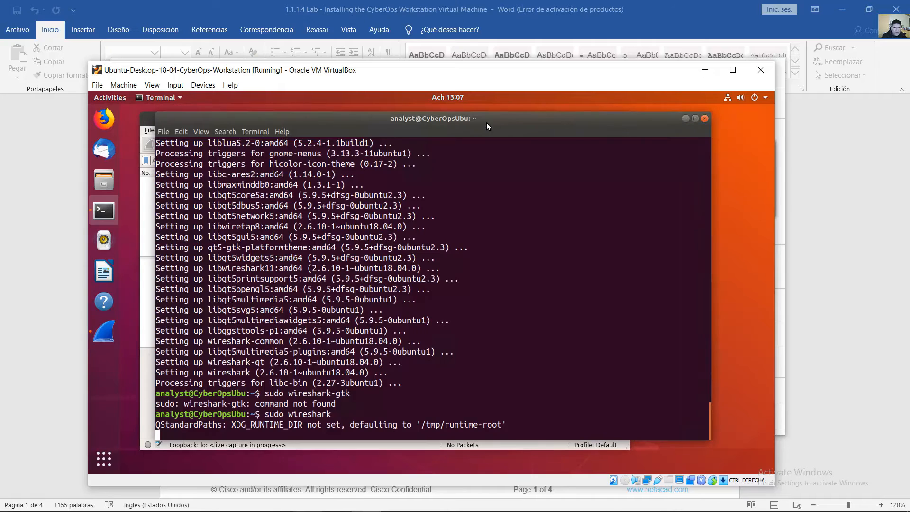
left_click_drag(417, 119, 437, 117)
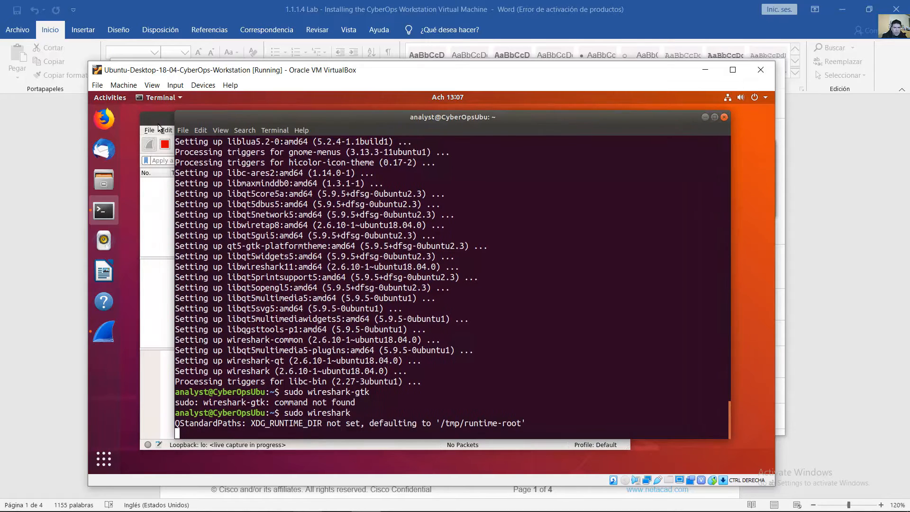
left_click(159, 126)
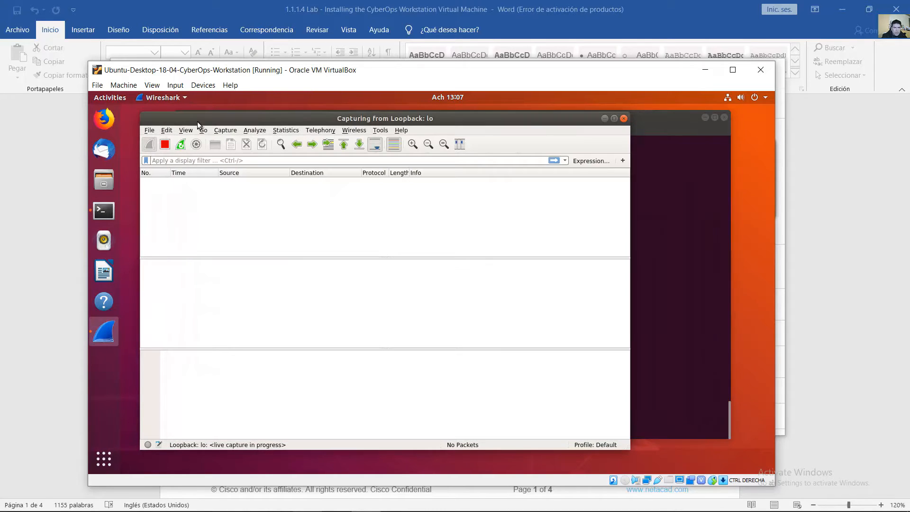
left_click(624, 119)
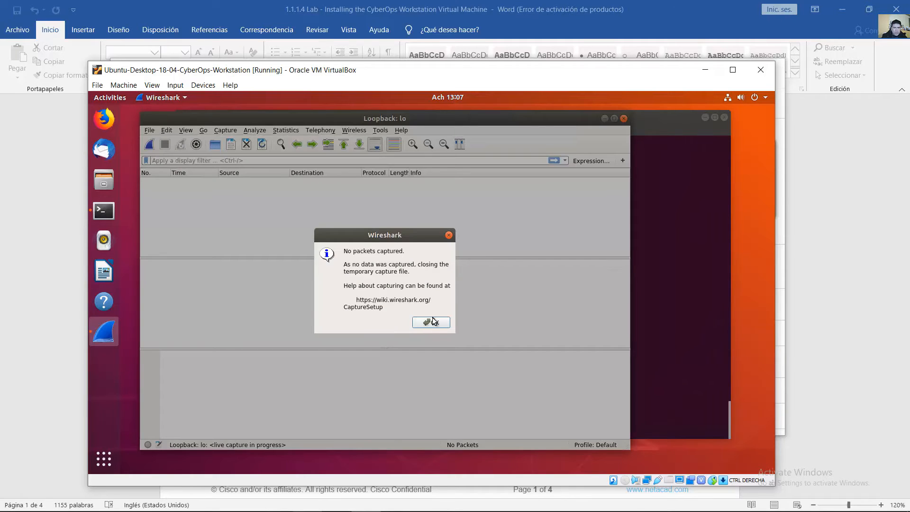
left_click(435, 323)
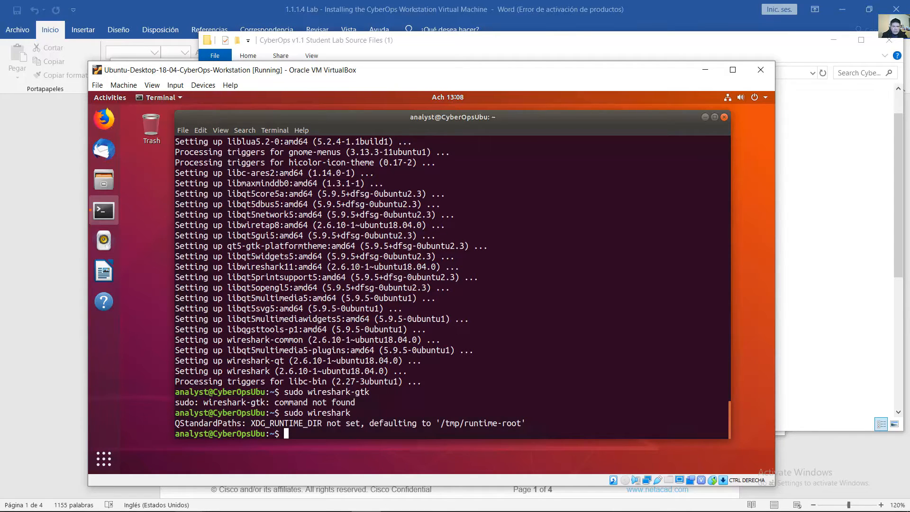
Install the SciTE editor with 'sudo apt install scite'
key("Up")
key("Up")
key("Up")
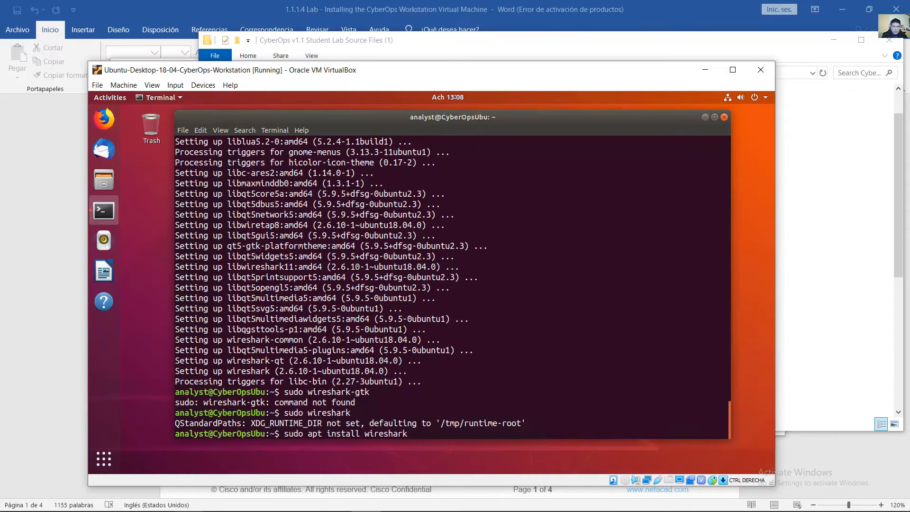
key("BackSpace")
key("BackSpace")
key("BackSpace")
key("BackSpace")
key("BackSpace")
key("BackSpace")
key("BackSpace")
key("BackSpace")
key("BackSpace")
type("scite")
key("Return")
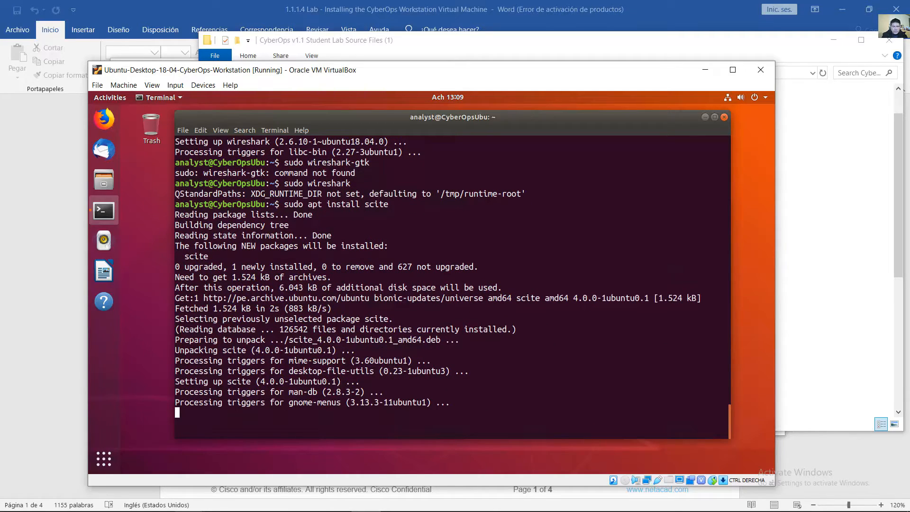
Run 'sudo apt install nano', which reports nano already at newest version 2.9.3-2
key("Up")
key("BackSpace")
key("BackSpace")
key("BackSpace")
key("BackSpace")
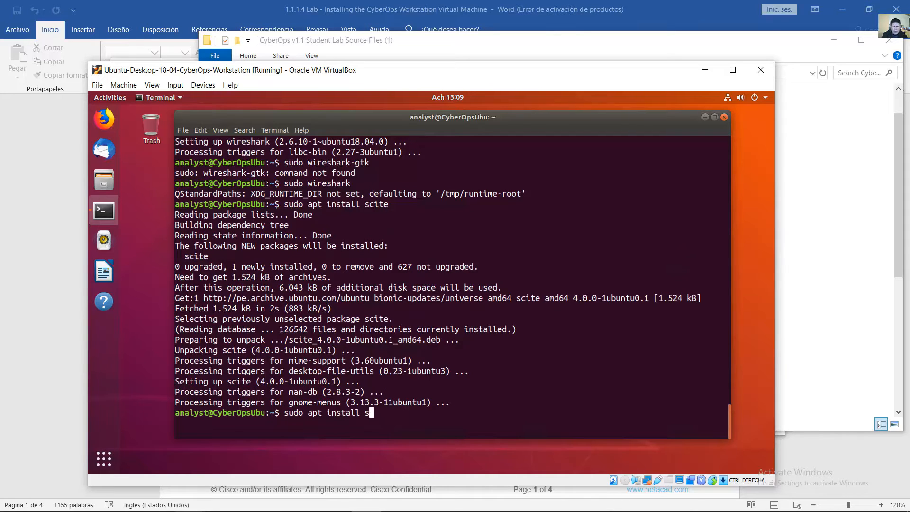
key("BackSpace")
type("nano")
key("Return")
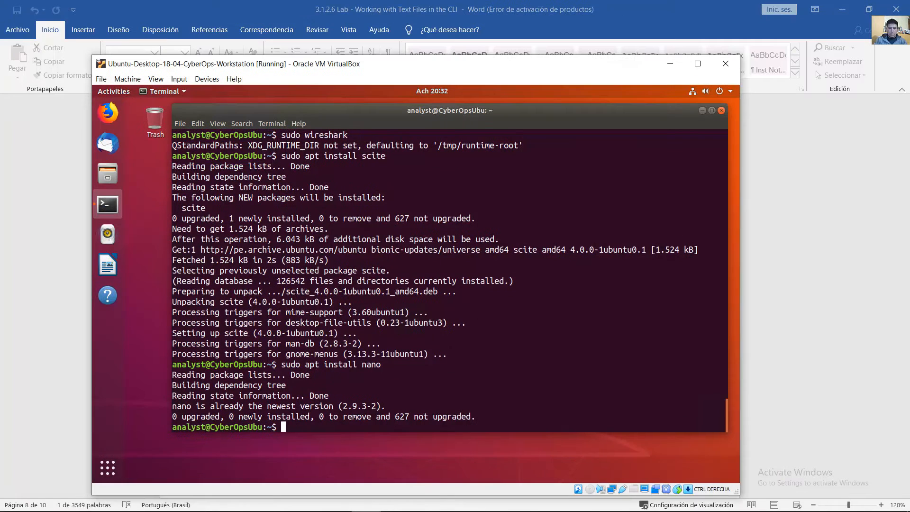
type("sudo apt install ngin")
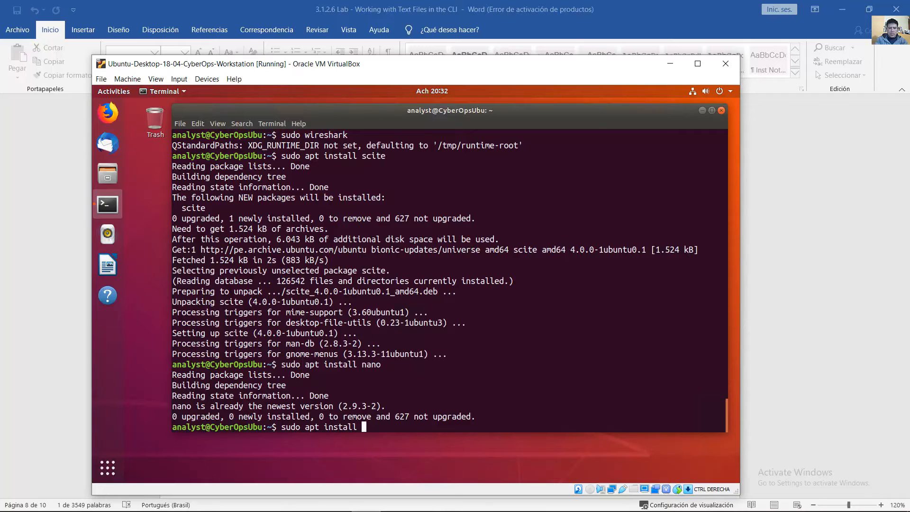
type("x")
Install nginx with the sudo password, confirming with Y
key("Return")
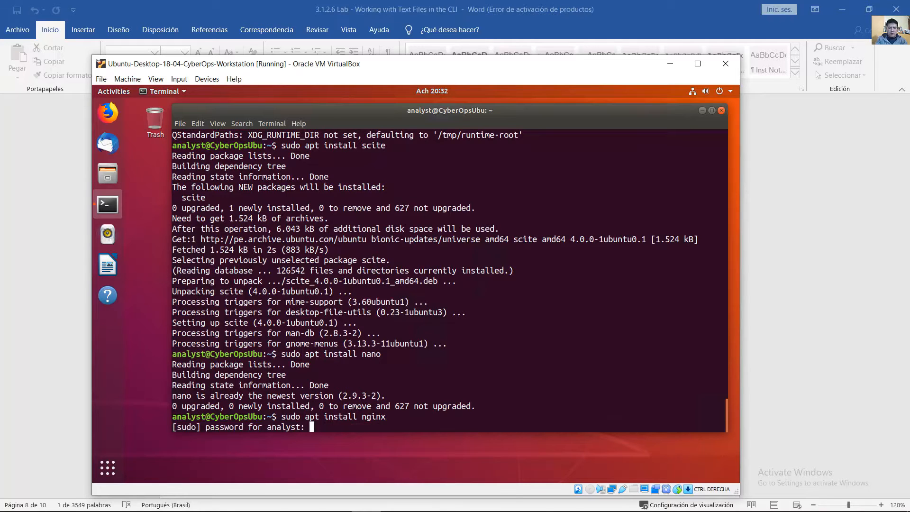
key("Return")
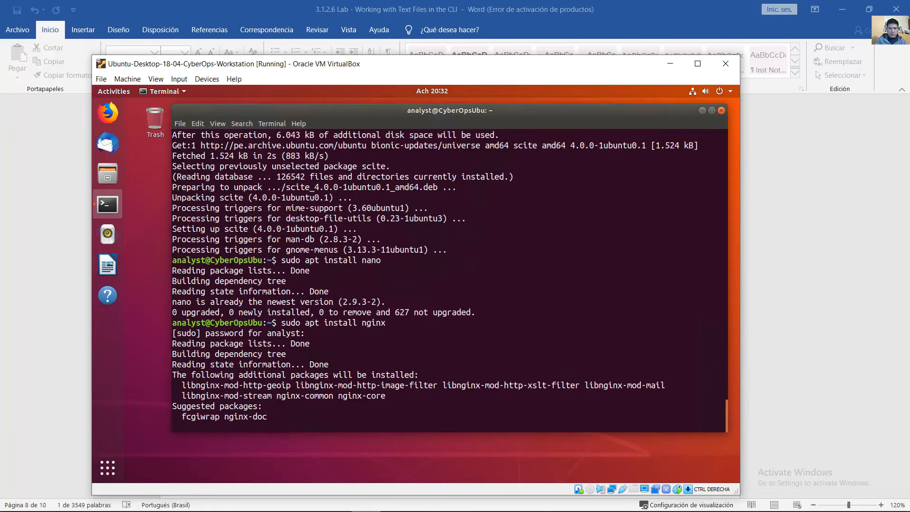
type("Y")
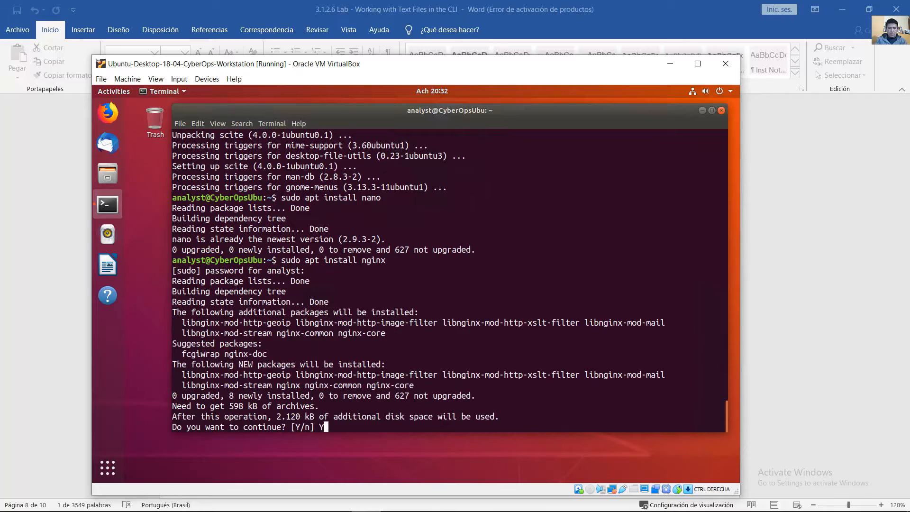
key("Return")
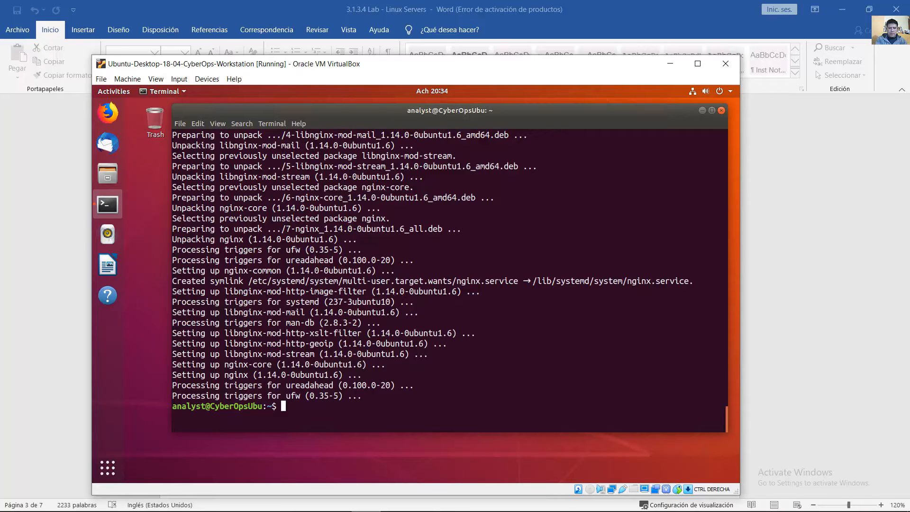
Try 'sudo apt install netstat' and highlight the 'Unable to locate package netstat' error
type("sudo apt install netstat")
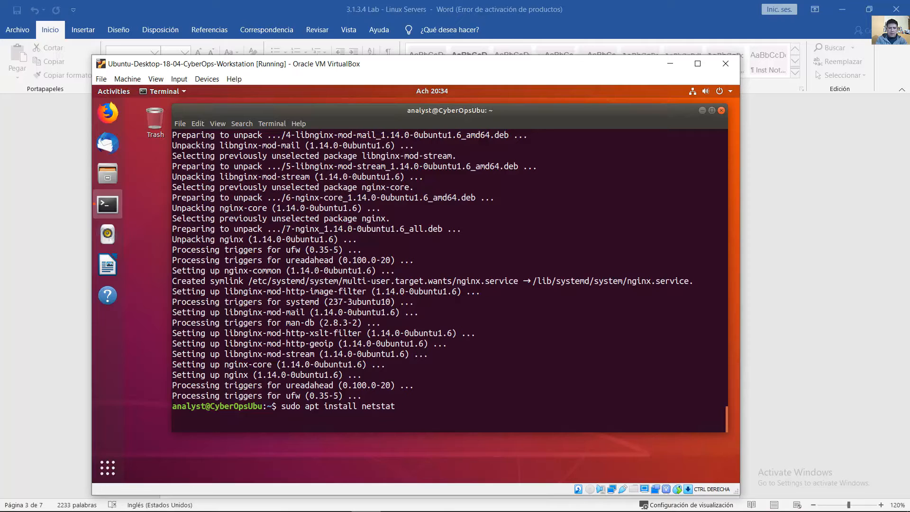
key("BackSpace")
key("BackSpace")
key("BackSpace")
type("tat")
key("Return")
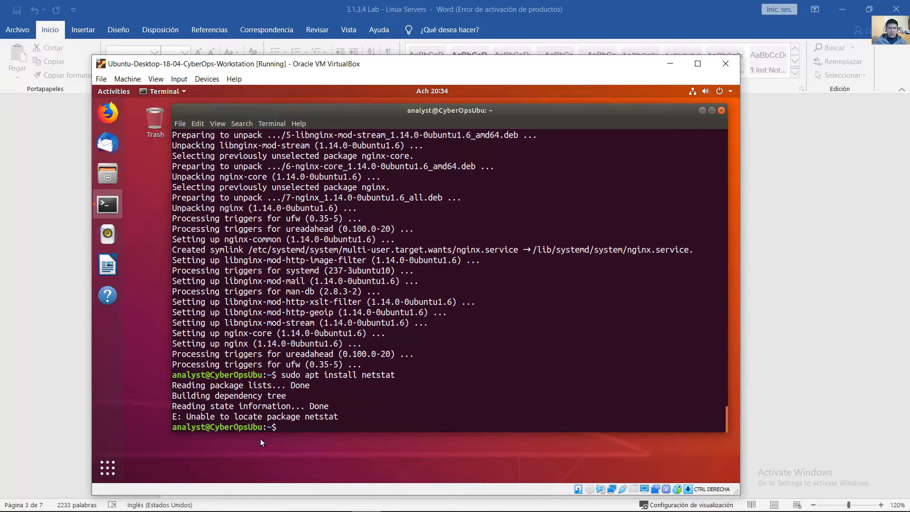
left_click_drag(190, 417, 340, 412)
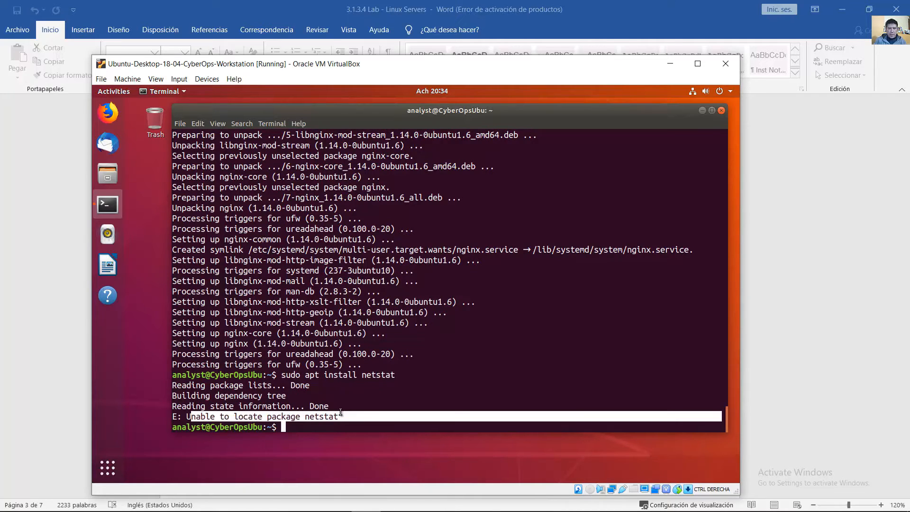
left_click(346, 417)
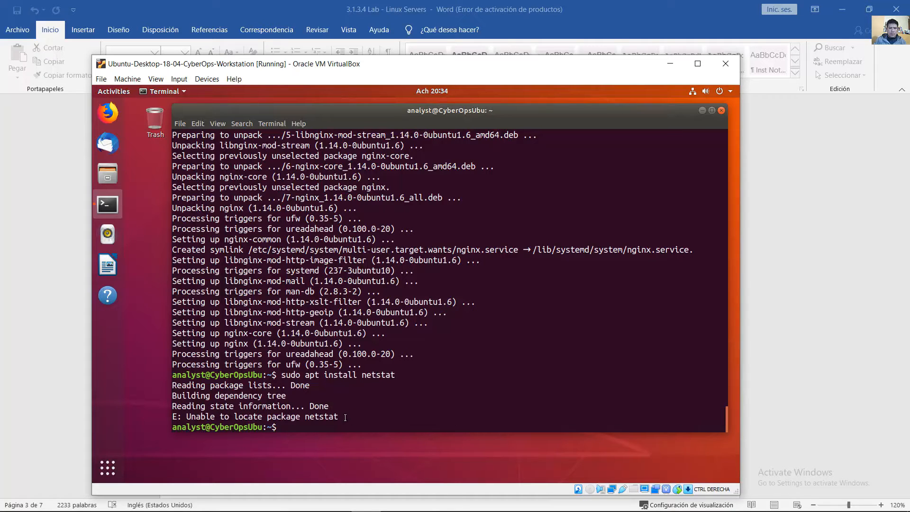
left_click_drag(326, 417, 297, 419)
left_click(359, 423)
Highlight the 'sudo netstat -tunap' command in the Word lab guide, then switch to the VM
left_click(596, 48)
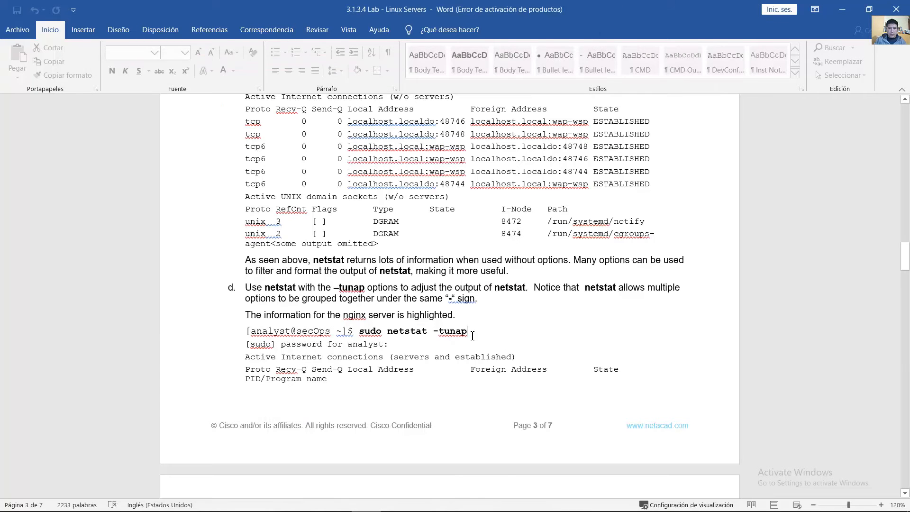
left_click_drag(365, 334, 471, 334)
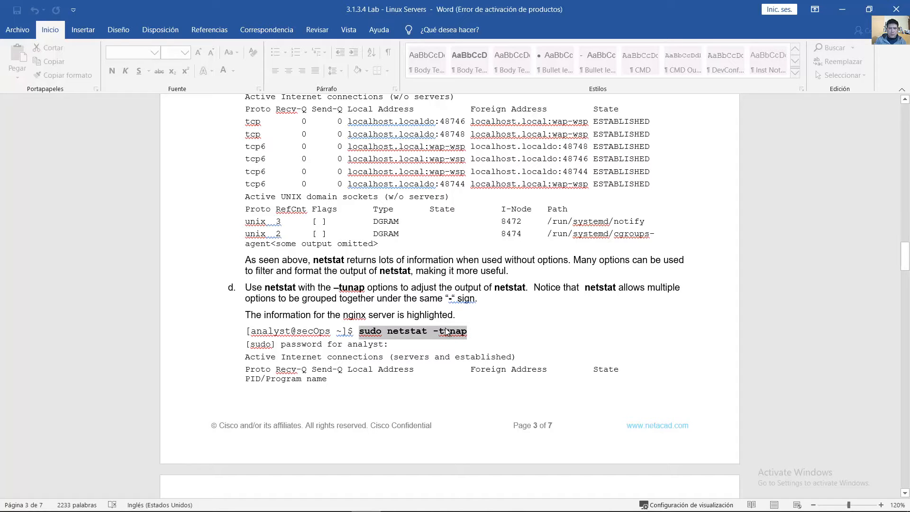
key("alt+Tab")
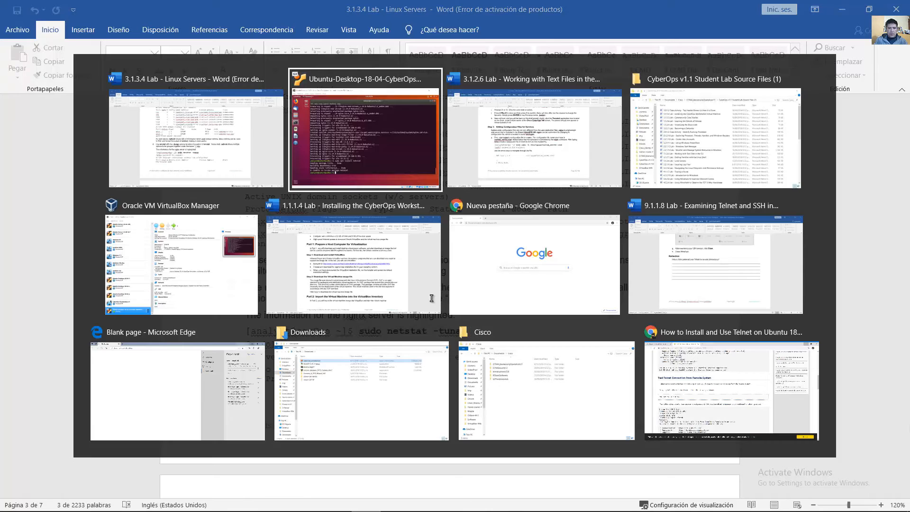
List open sockets with 'sudo ss -tunap' and look over the output
type("sudo ")
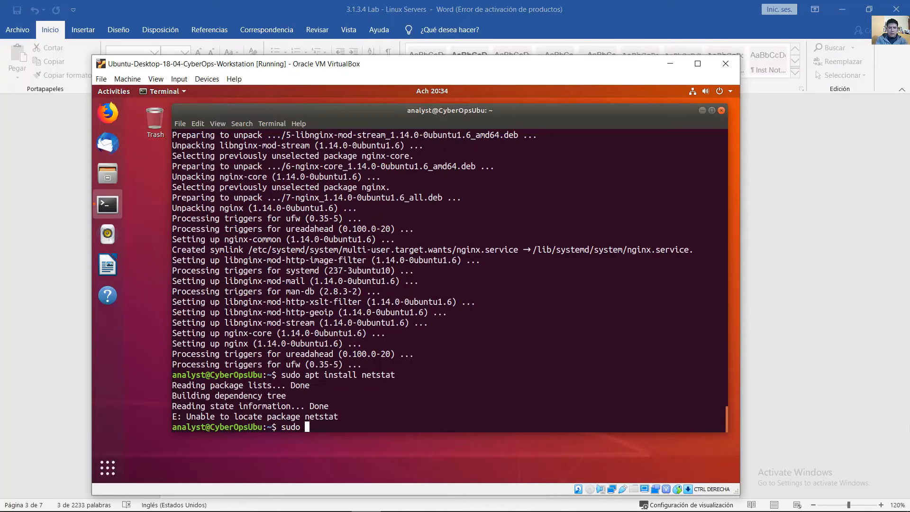
type("ss -tunap")
key("Return")
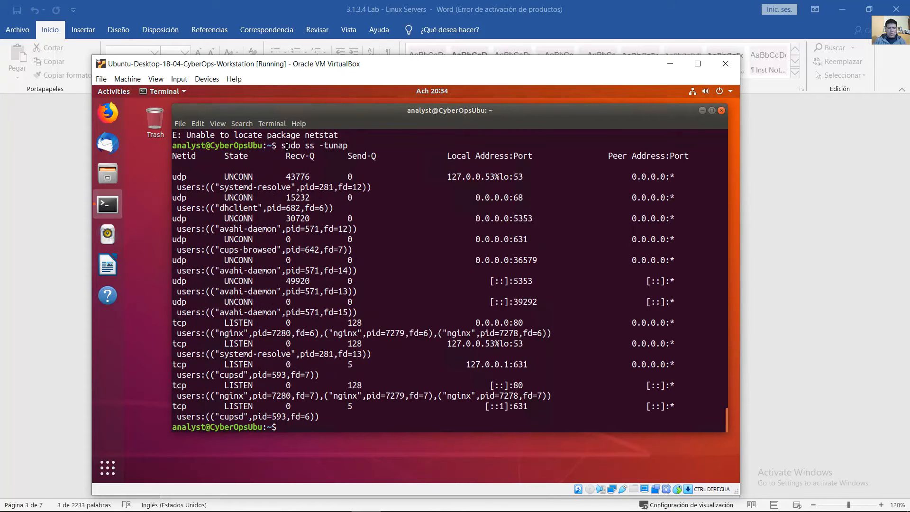
left_click_drag(281, 145, 673, 402)
left_click(673, 402)
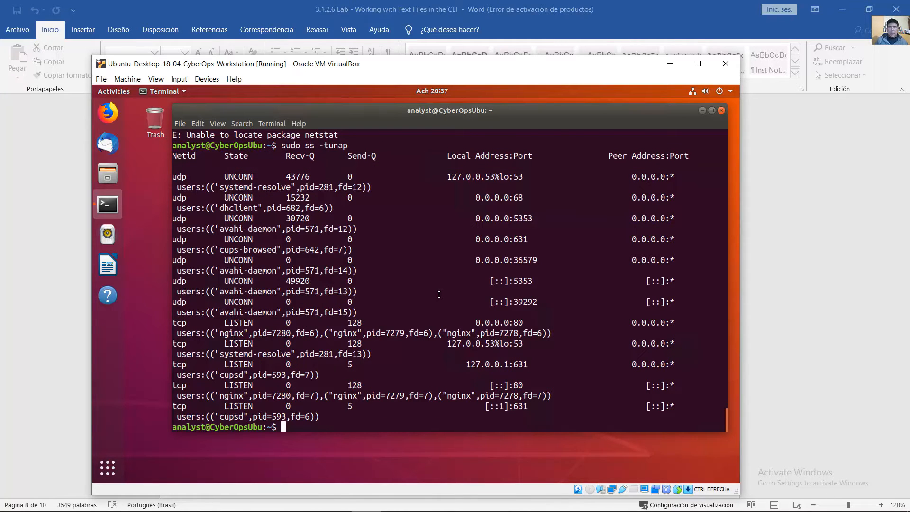
Install telnetd with 'sudo apt install telnetd', confirming with Y
type("sudo ")
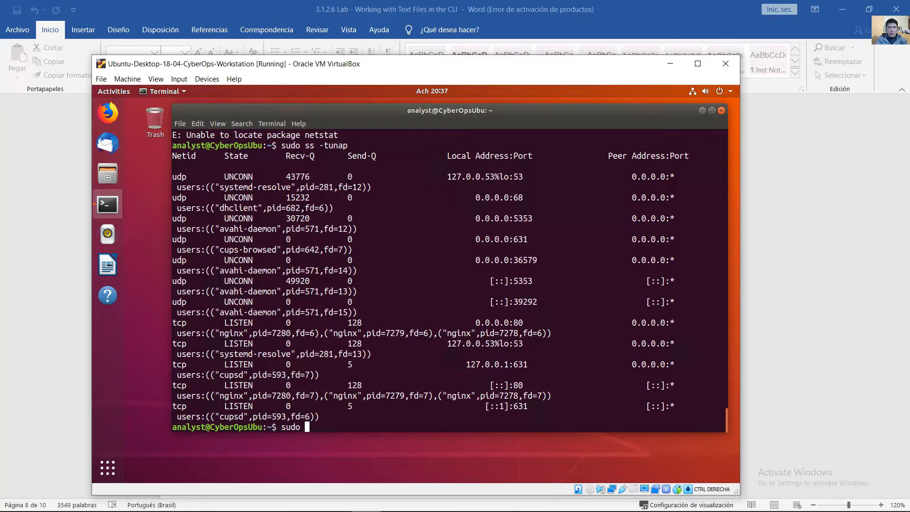
type("apt install telnet")
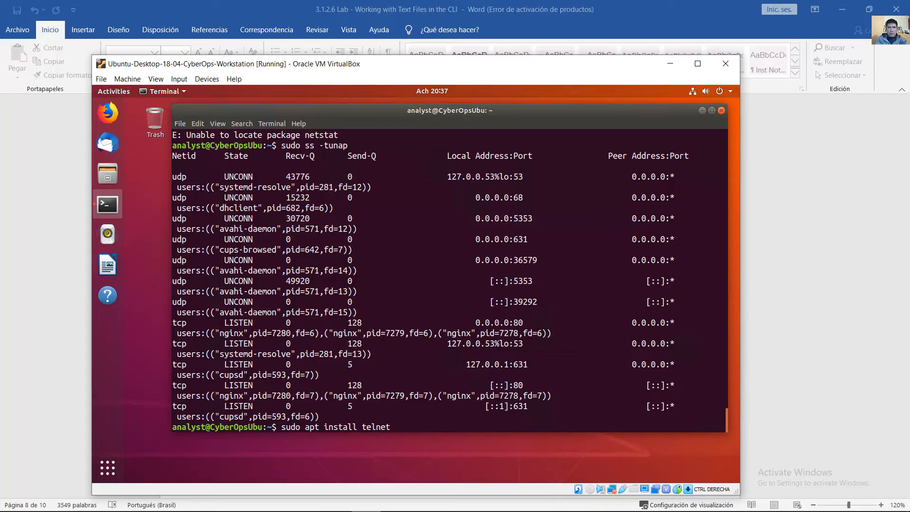
type("d")
key("Return")
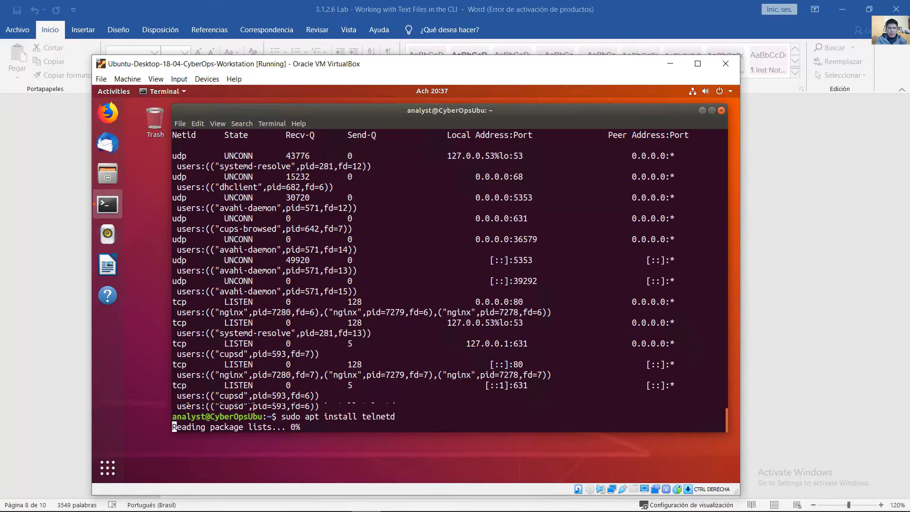
type("Y")
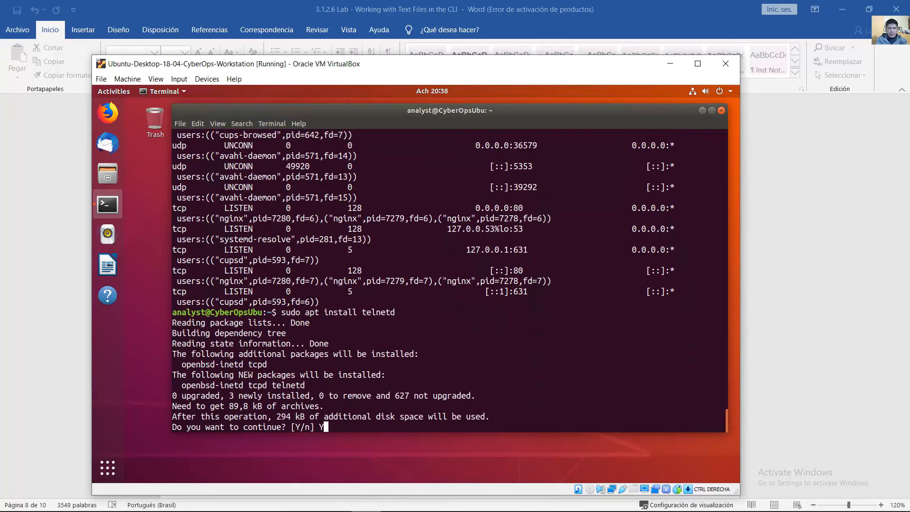
key("Return")
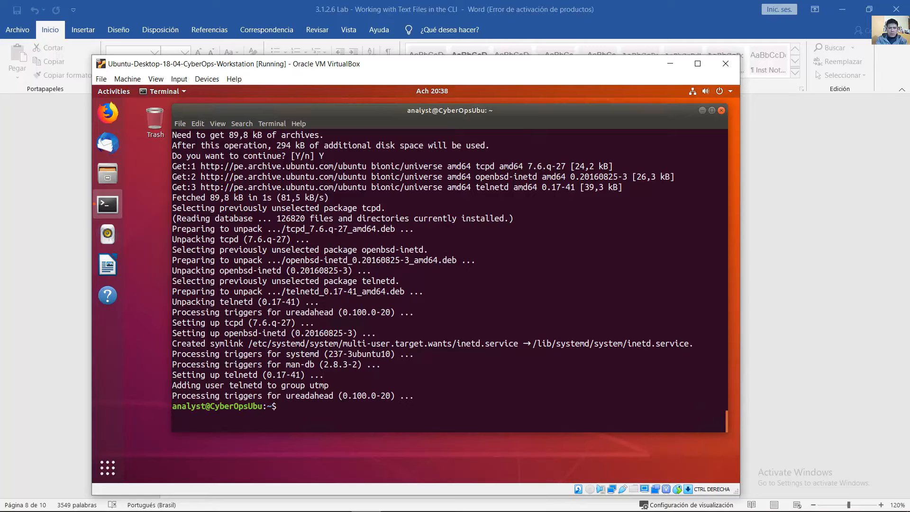
Rerun 'sudo ss -tunap' and mark inetd listening on port 23 and nginx on port 80
type("sudo apt install telnetd")
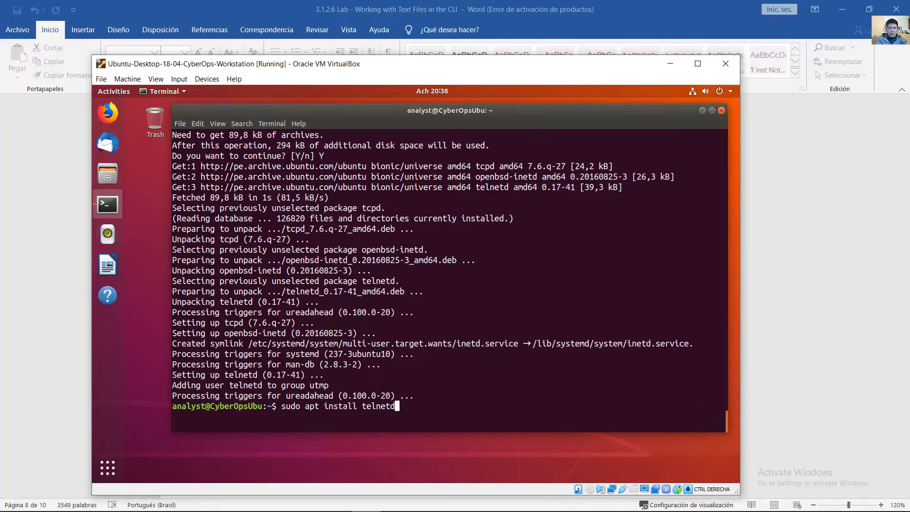
key("Up")
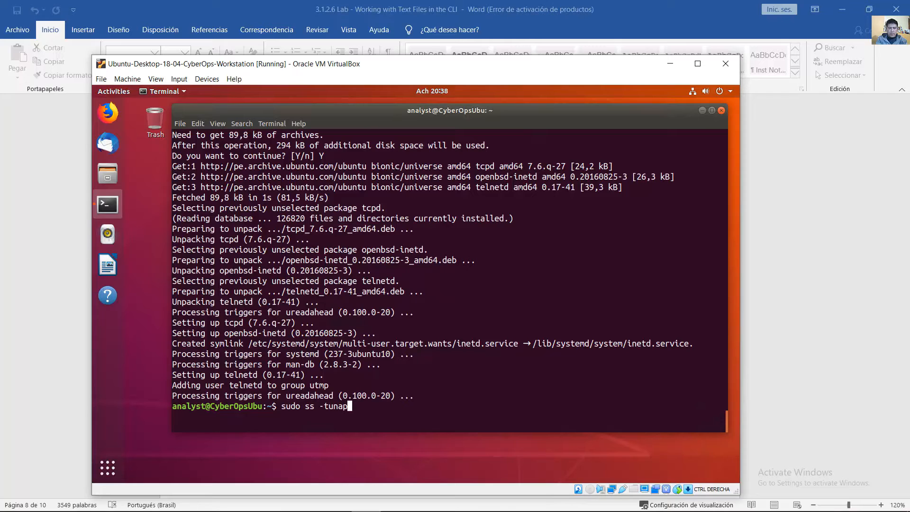
key("Left")
key("Left")
key("Left")
key("Left")
key("Left")
key("Left")
key("Left")
key("Left")
key("Left")
key("Right")
key("Right")
key("Right")
key("Right")
key("Right")
key("Right")
key("Right")
key("Right")
key("Right")
key("Return")
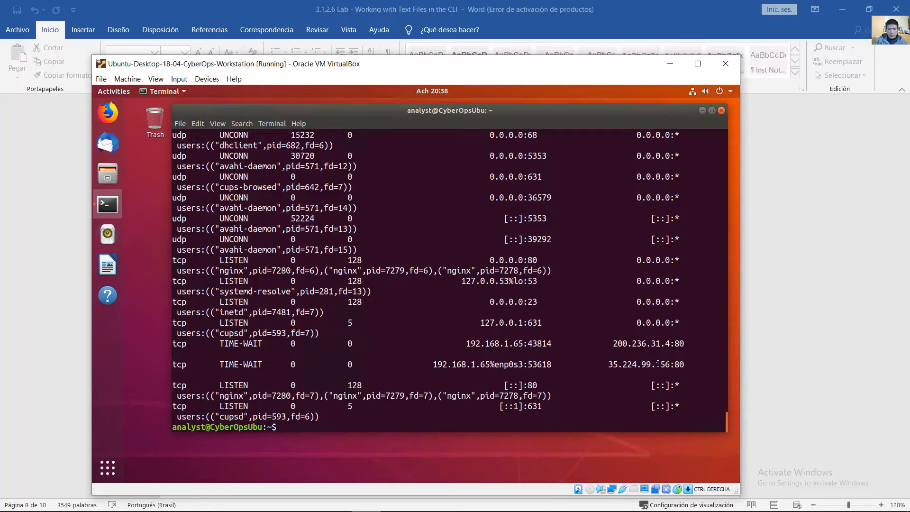
left_click_drag(529, 301, 539, 303)
scroll(573, 297, "up", 4)
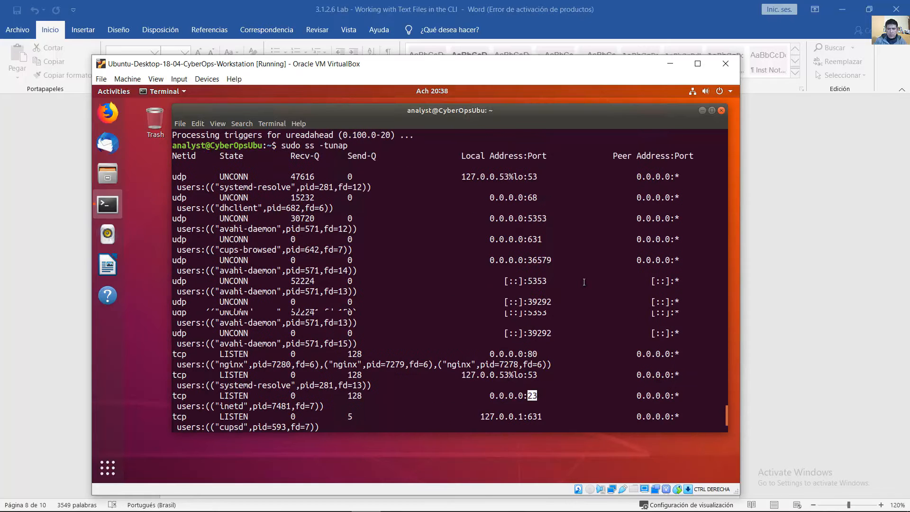
scroll(584, 283, "down", 2)
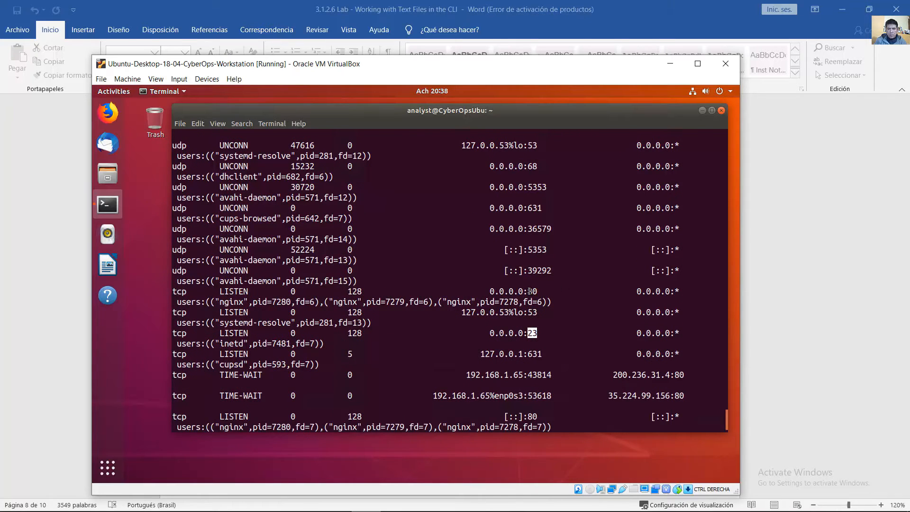
left_click_drag(529, 291, 542, 293)
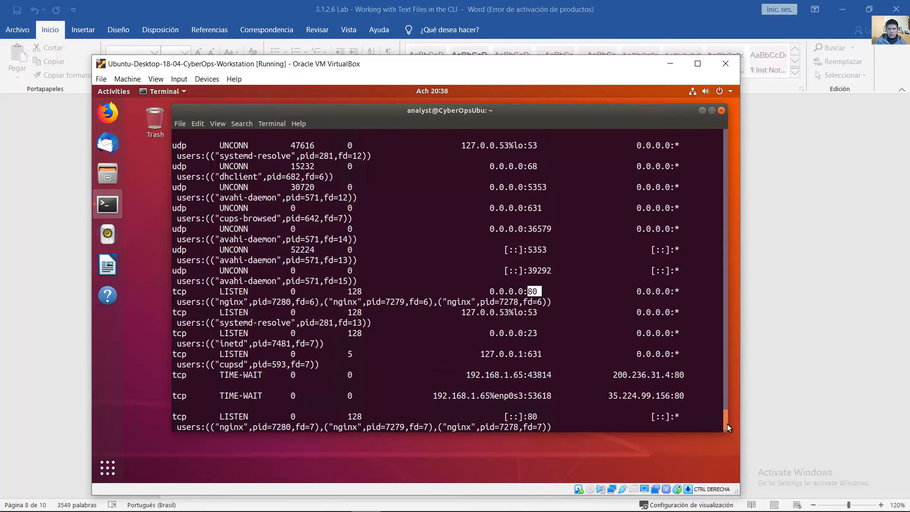
left_click_drag(728, 424, 727, 430)
left_click(607, 419)
type("telnet")
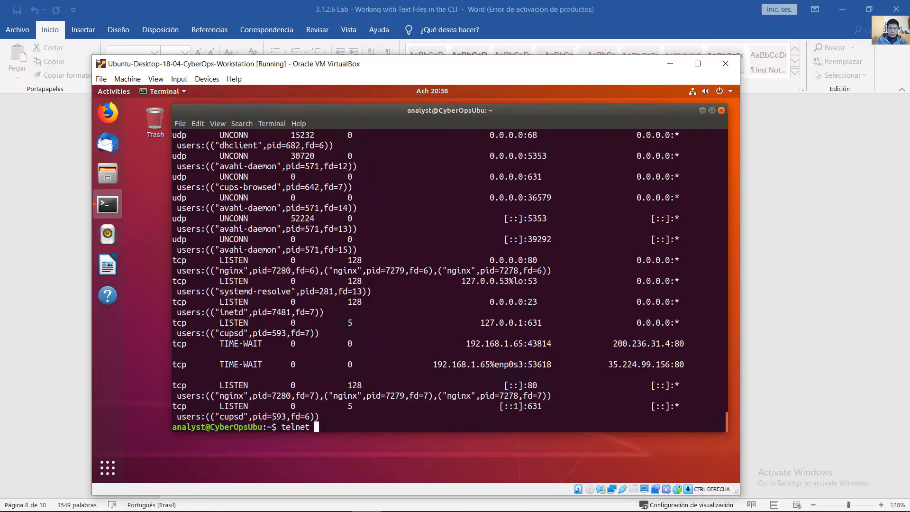
type(" localhost")
Telnet to localhost, log in with the lab account, and exit the session
key("Return")
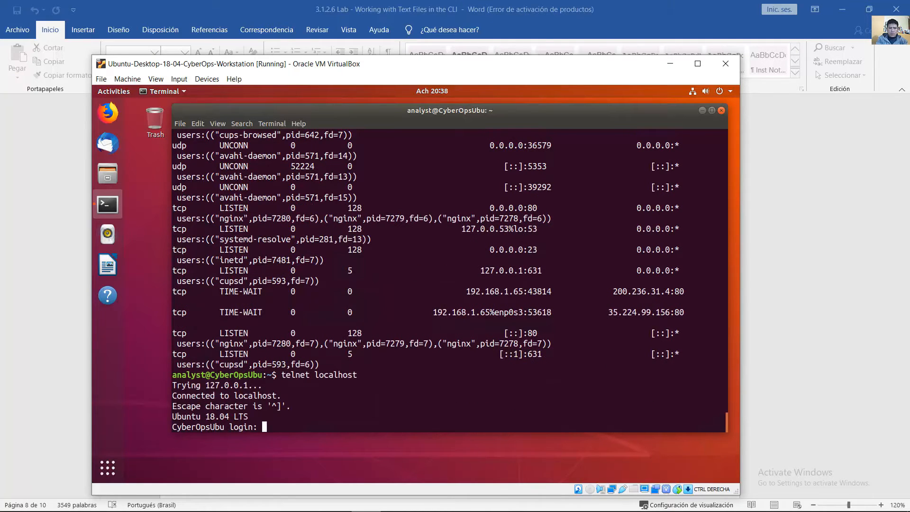
type("anaylist")
key("BackSpace")
key("BackSpace")
key("BackSpace")
key("BackSpace")
key("BackSpace")
type("lyst")
key("Return")
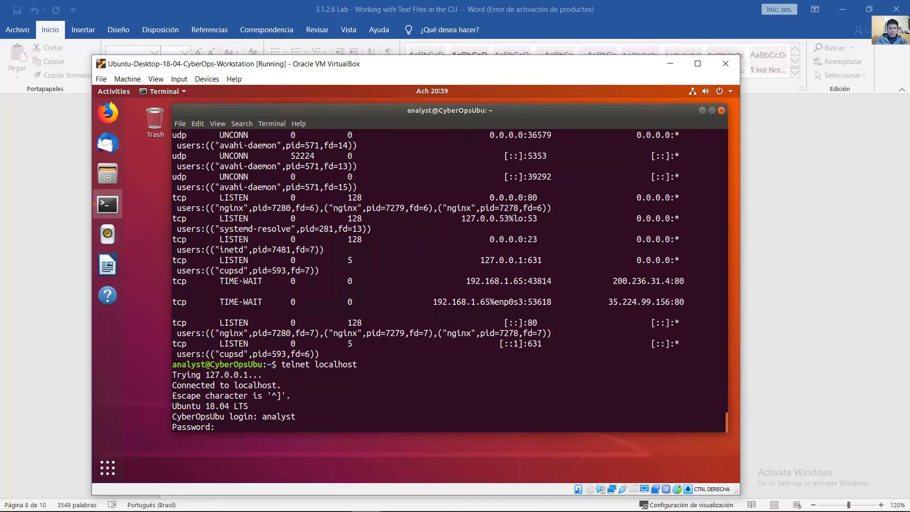
key("Return")
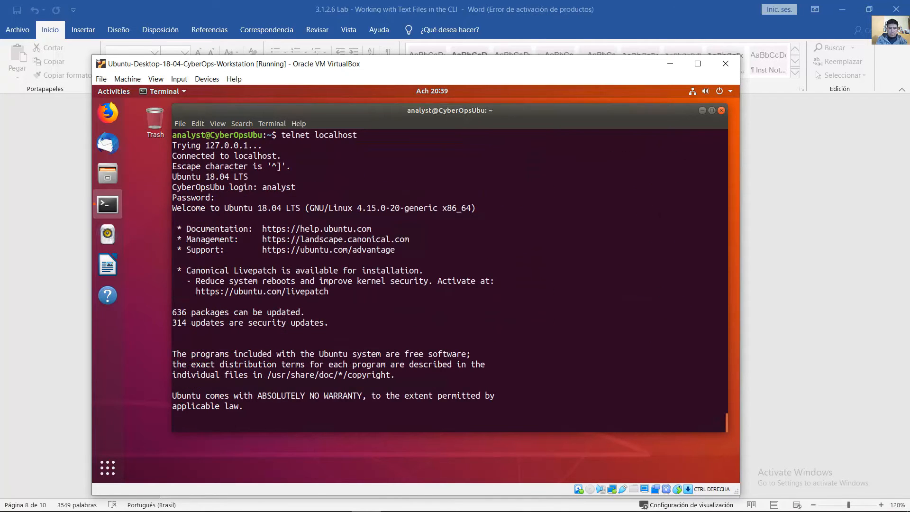
type("exit")
key("Return")
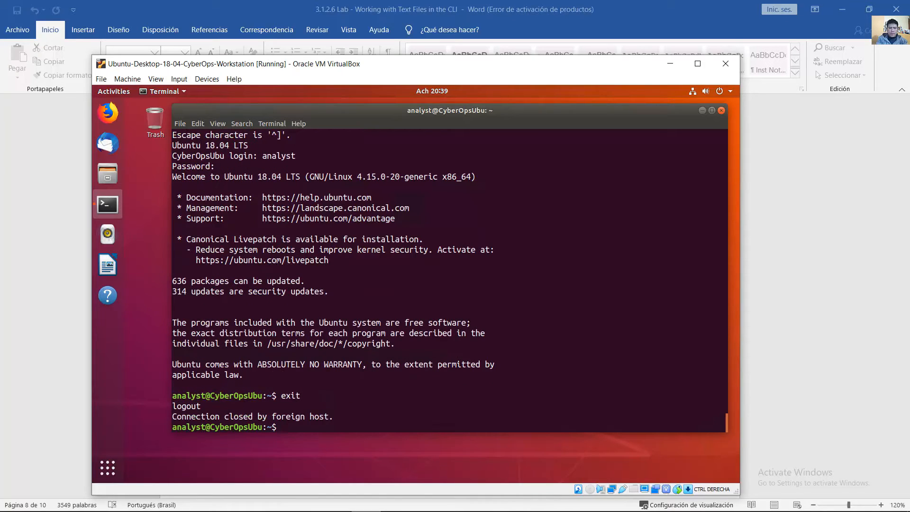
Telnet to 127.0.0.1, log in with the same account, and exit again
key("Up")
key("BackSpace")
key("BackSpace")
key("BackSpace")
key("BackSpace")
key("BackSpace")
key("BackSpace")
key("BackSpace")
key("BackSpace")
key("BackSpace")
type("127.00")
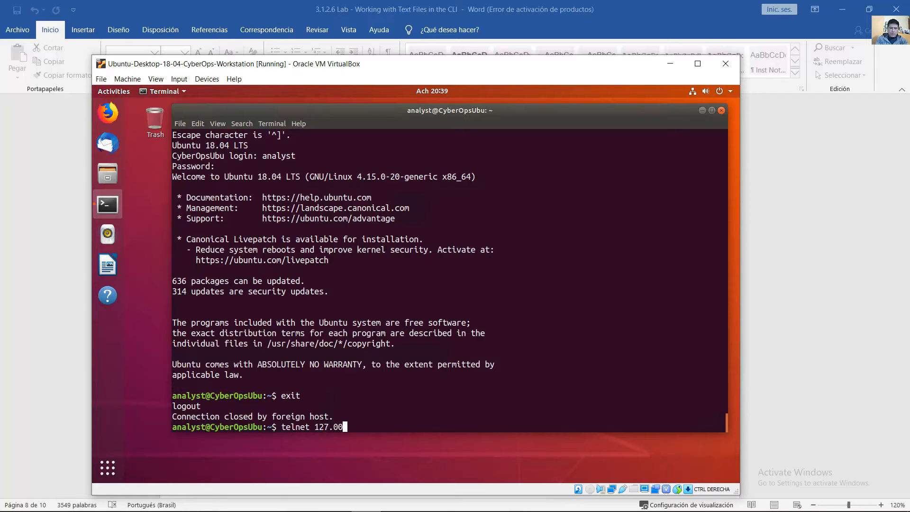
key("BackSpace")
type(".0.1")
key("Return")
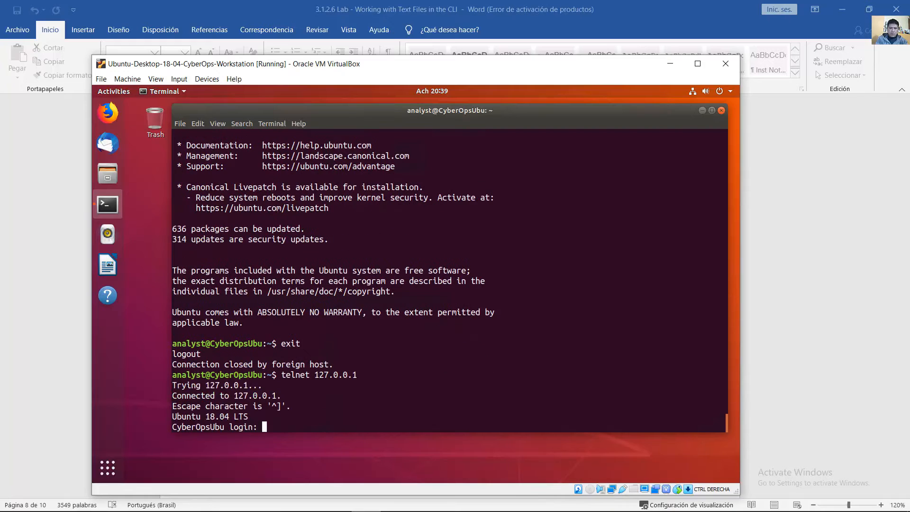
type("analyst")
key("Return")
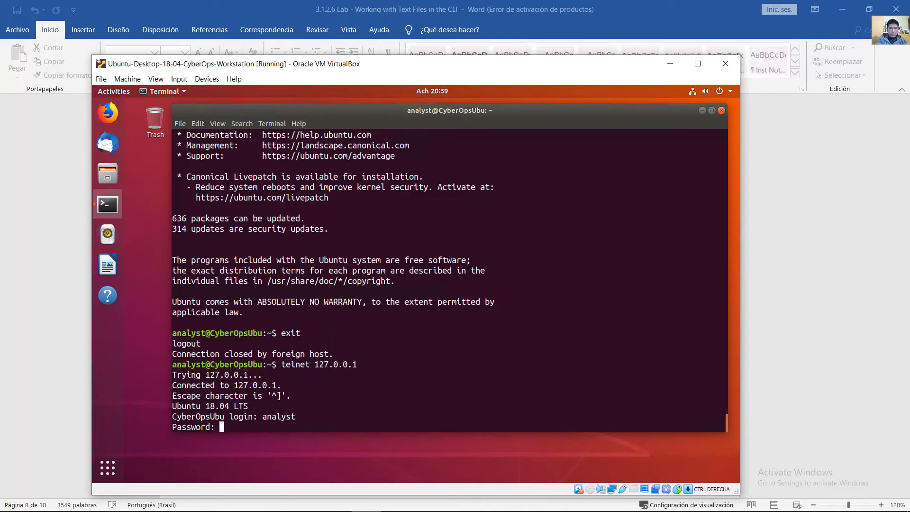
key("Return")
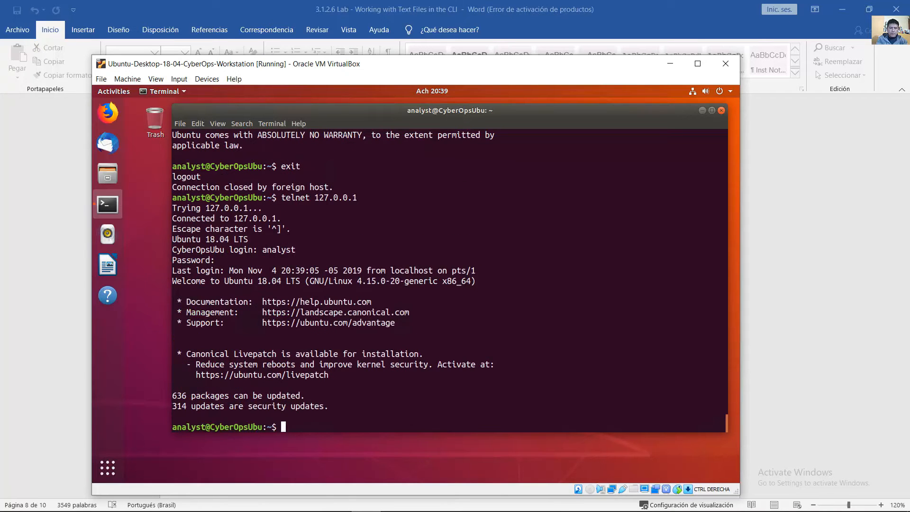
type("exit")
key("Return")
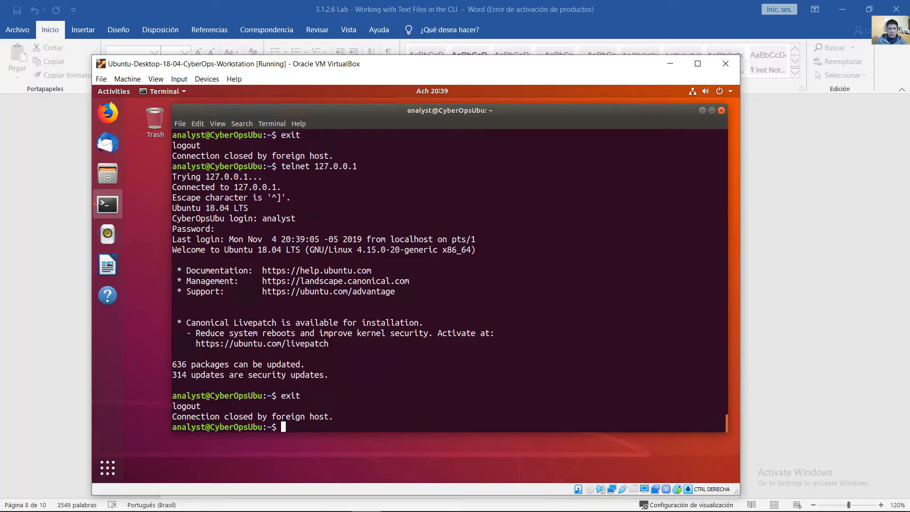
Install the ssh package and OpenSSH server with 'sudo apt install ssh', confirming with Y
type("sudo ")
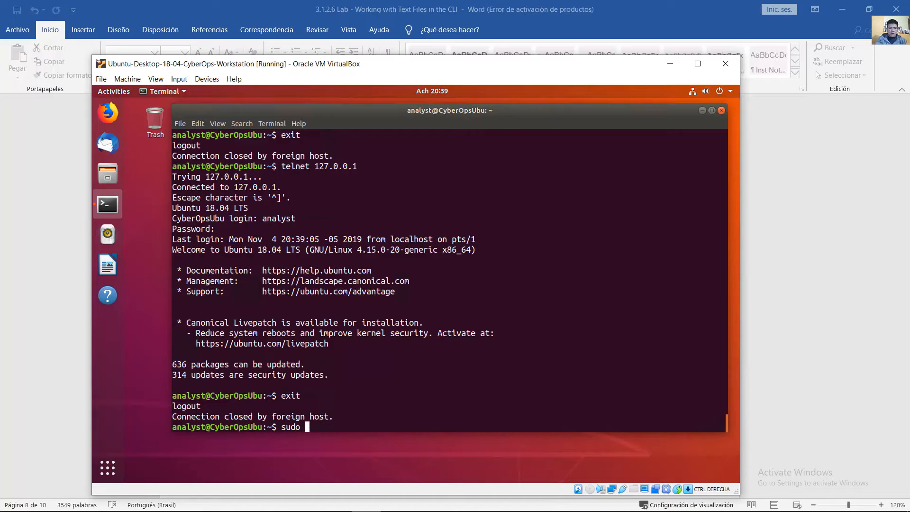
type("apt isntall")
key("BackSpace")
key("BackSpace")
key("BackSpace")
key("BackSpace")
key("BackSpace")
key("BackSpace")
type("nstall ssh")
key("Return")
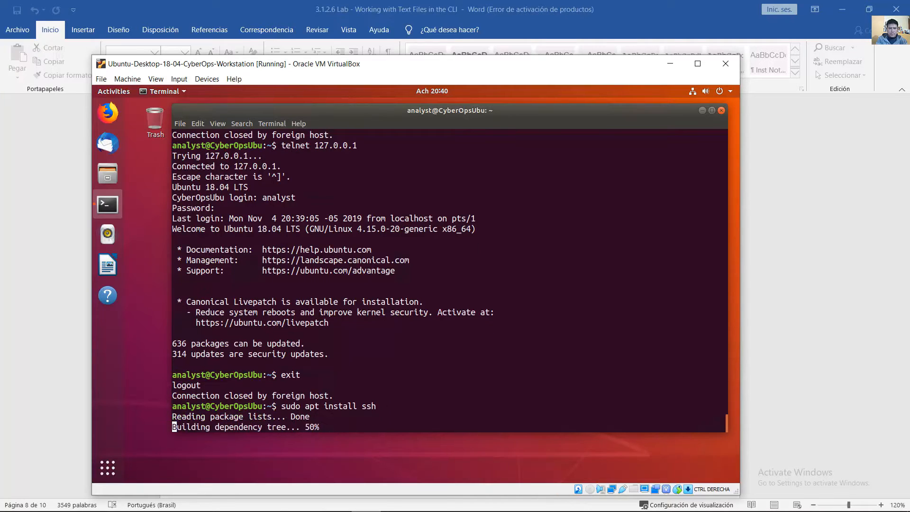
type("Y")
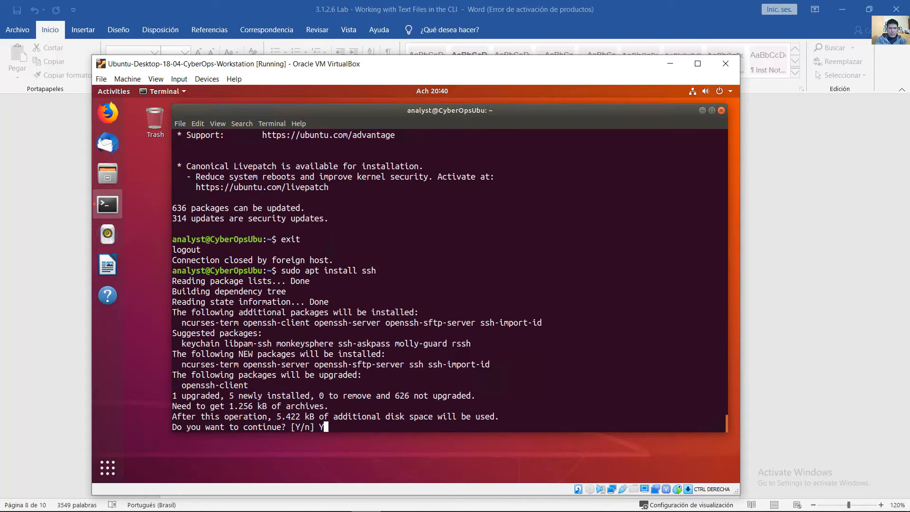
key("Return")
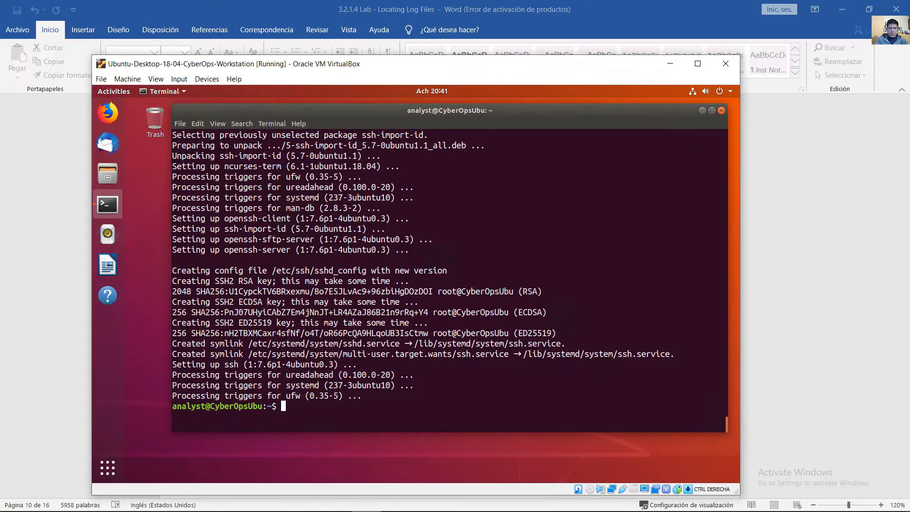
Try 'sudo apt install journalctl', which fails, then search the package lists for journalctl twice
type("sudo apt install ssh")
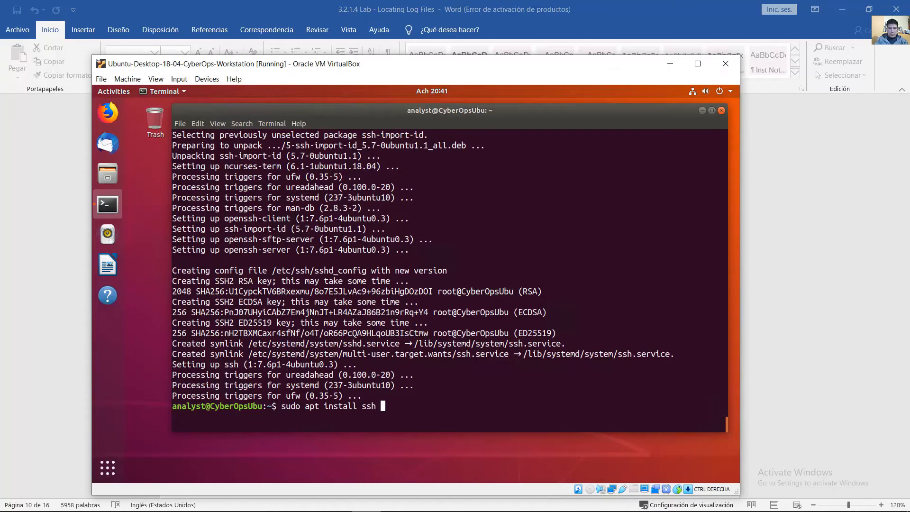
key("BackSpace")
key("BackSpace")
key("BackSpace")
key("BackSpace")
type("journalctl")
key("Return")
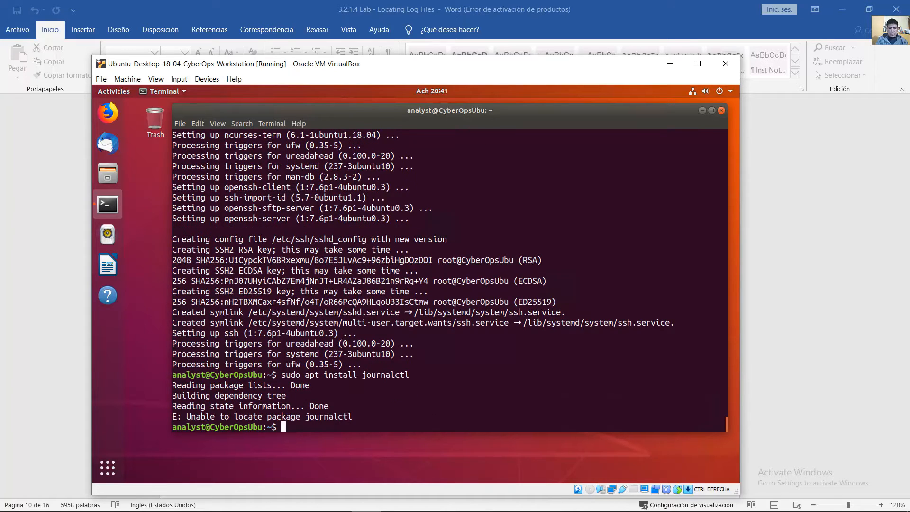
type("sudo apt search journal")
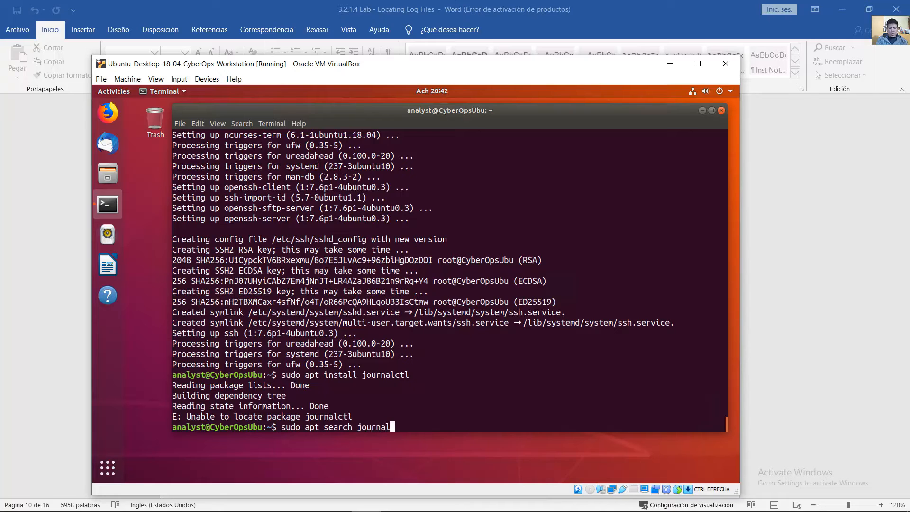
type("ctl")
key("Return")
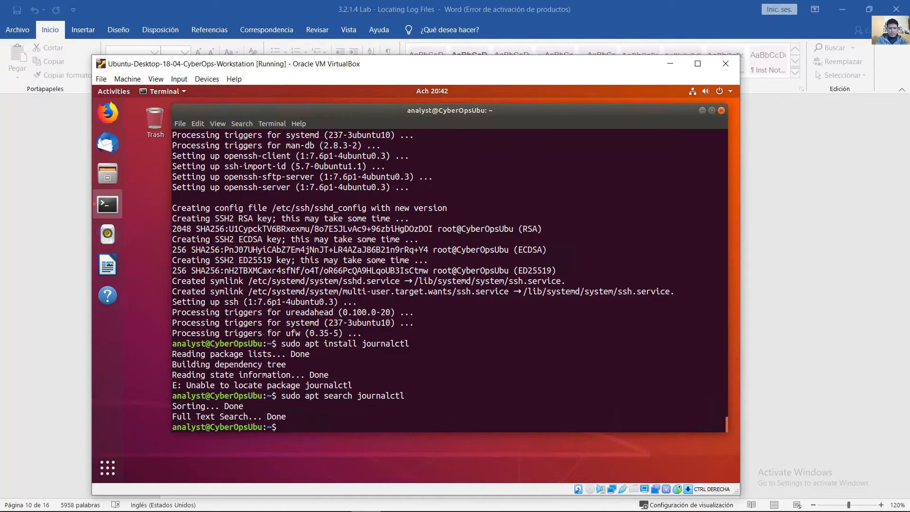
key("Up")
key("Return")
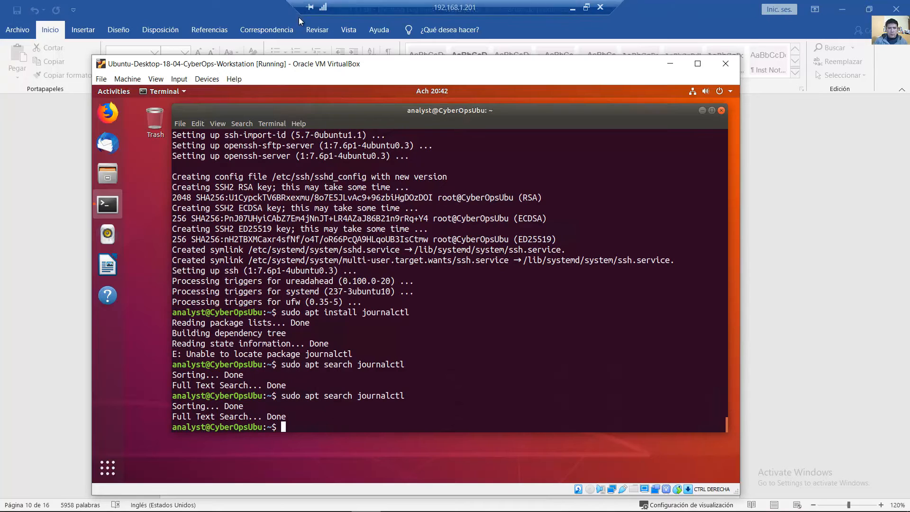
Run journalctl to view the system logs, then quit back to the prompt with q
type("journa")
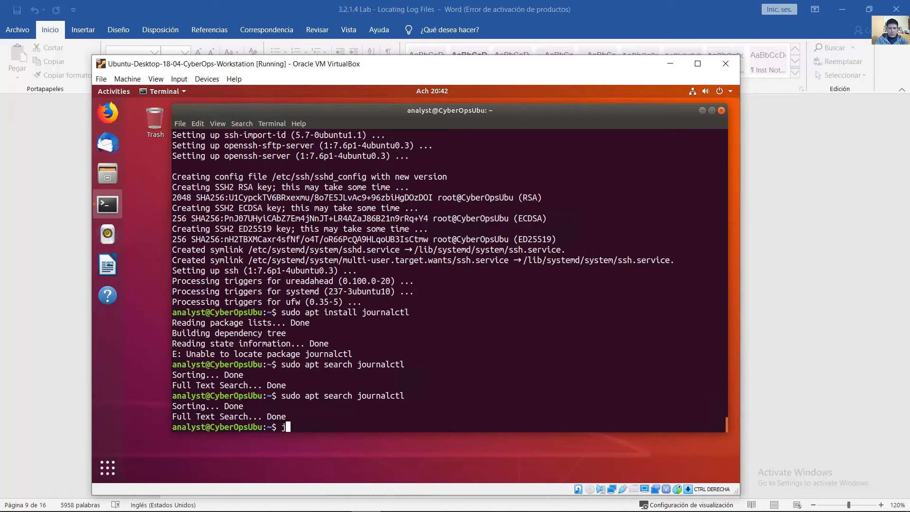
type("lctl")
key("Return")
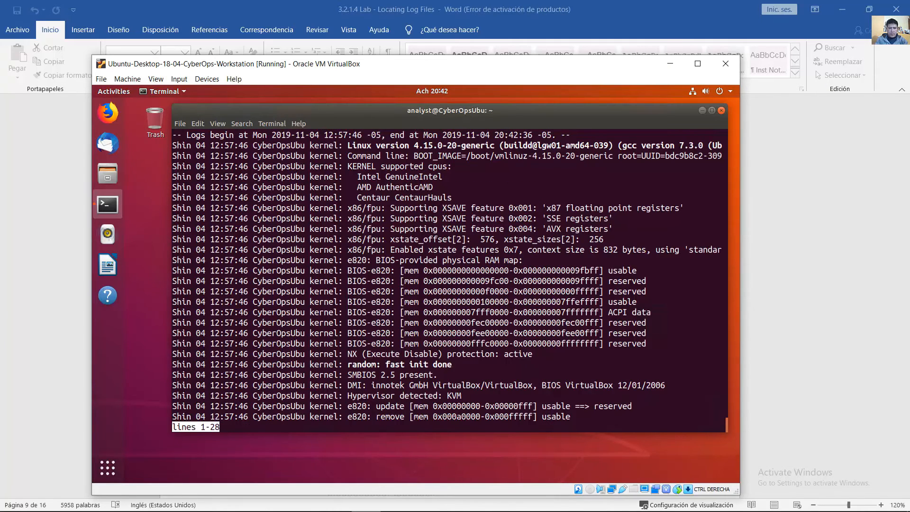
key("q")
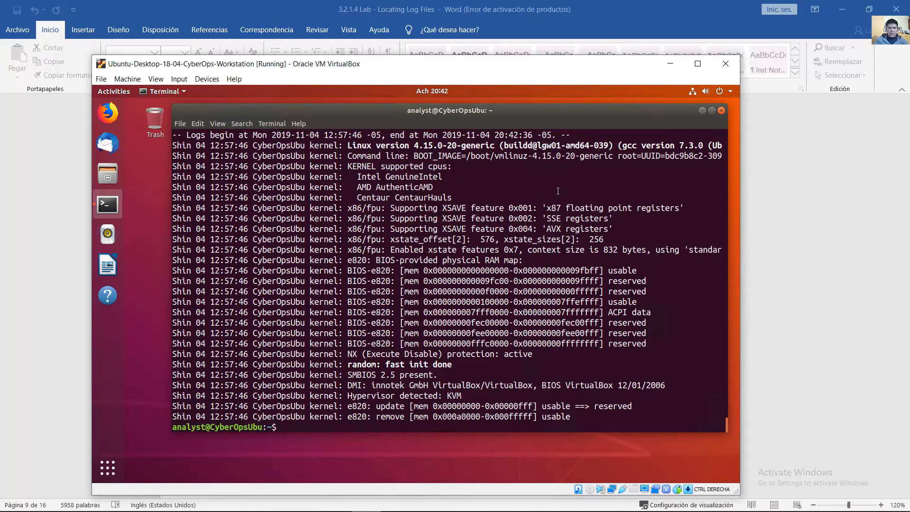
scroll(540, 258, "up", 1)
left_click_drag(283, 156, 330, 157)
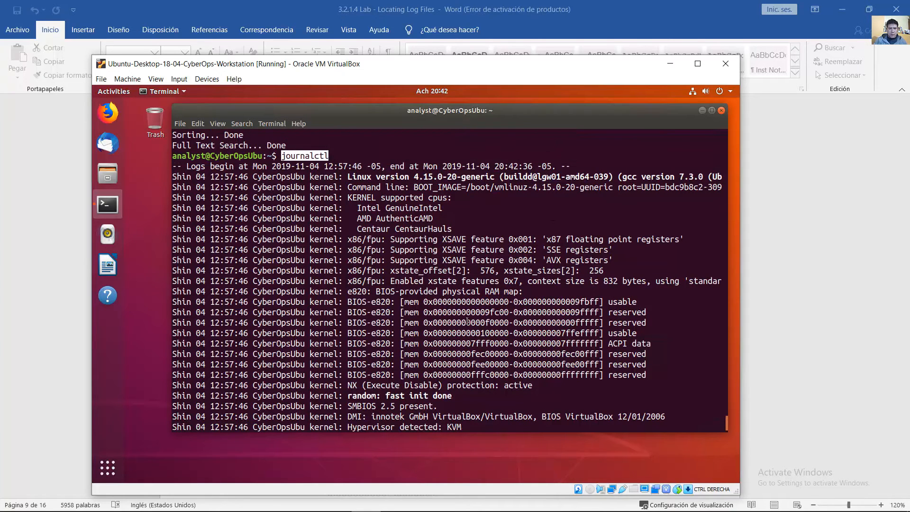
scroll(468, 321, "down", 1)
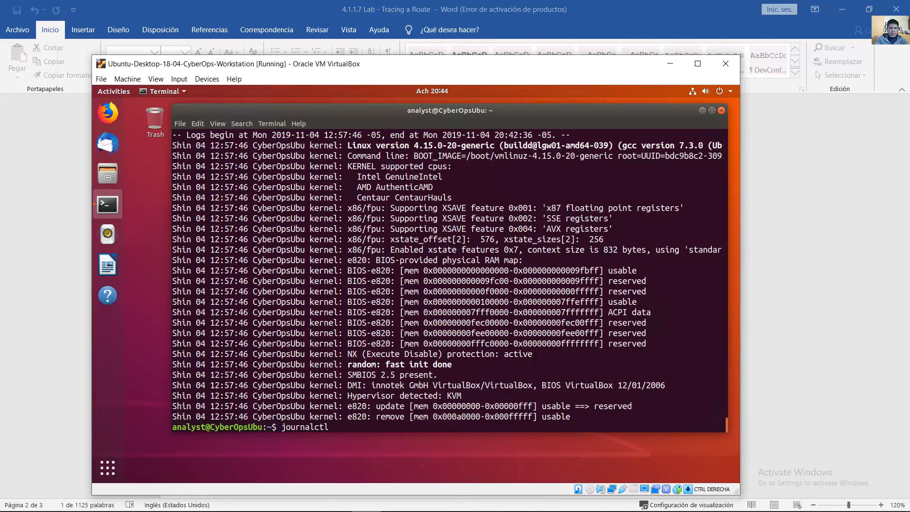
key("Up")
key("Up")
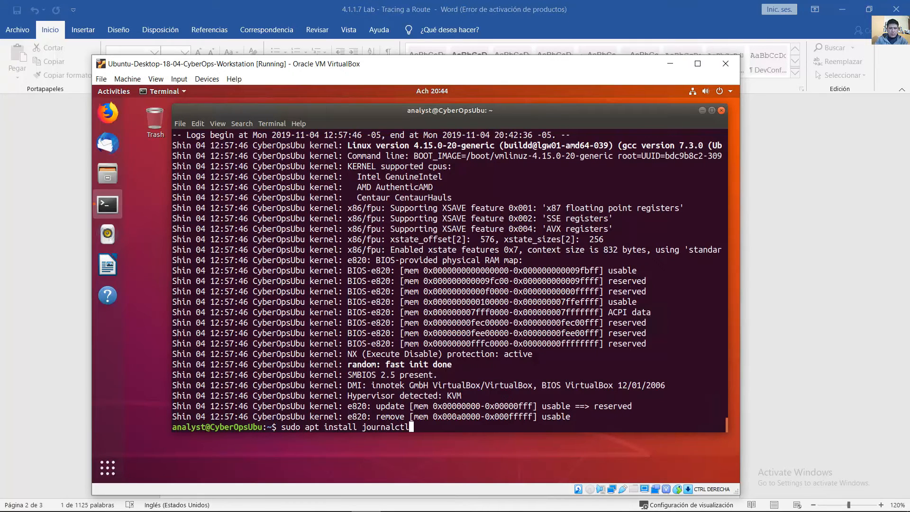
Install traceroute 1:2.1.0-2 on the Ubuntu VM with sudo apt install traceroute
key("BackSpace")
key("BackSpace")
key("BackSpace")
key("BackSpace")
key("BackSpace")
key("BackSpace")
key("BackSpace")
key("BackSpace")
key("BackSpace")
key("BackSpace")
type("traceroute")
key("Return")
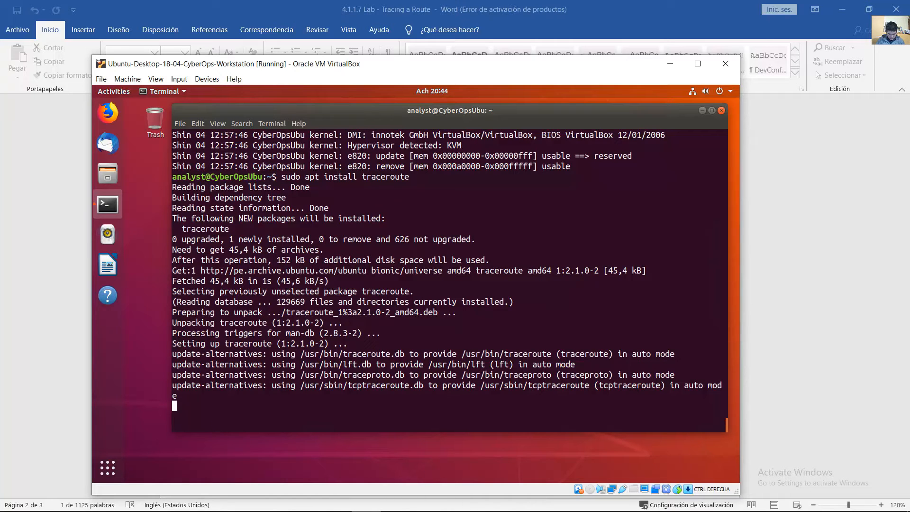
key("alt+Tab")
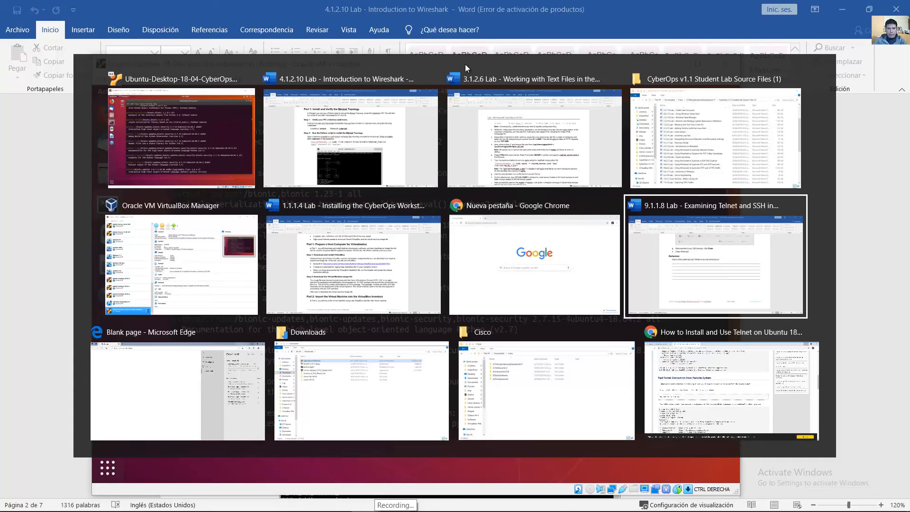
Start the CyberOps Workstation 64 machine and boot it into Arch Linux
key("alt+Tab")
key("alt+Tab")
key("alt+Tab")
key("alt+Tab")
key("alt+Tab")
key("alt+Tab")
key("alt+Tab")
key("alt+Tab")
key("alt+Tab")
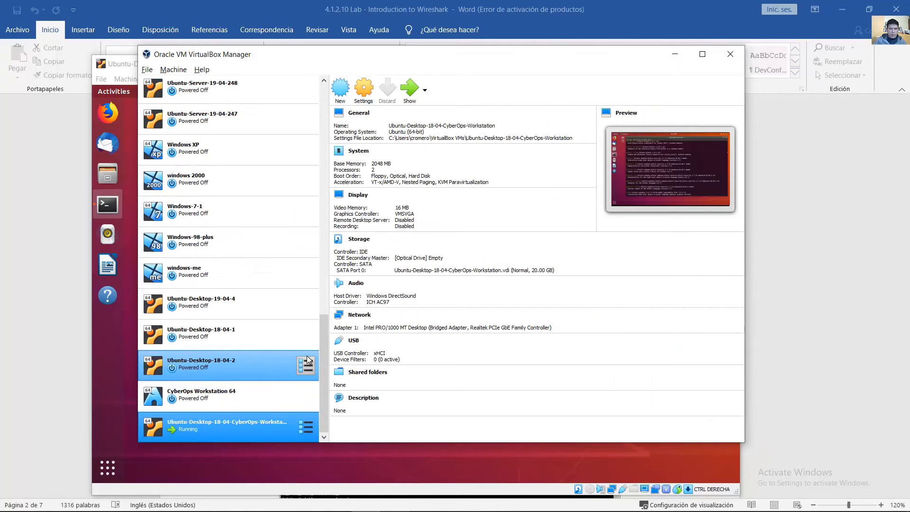
left_click(210, 402)
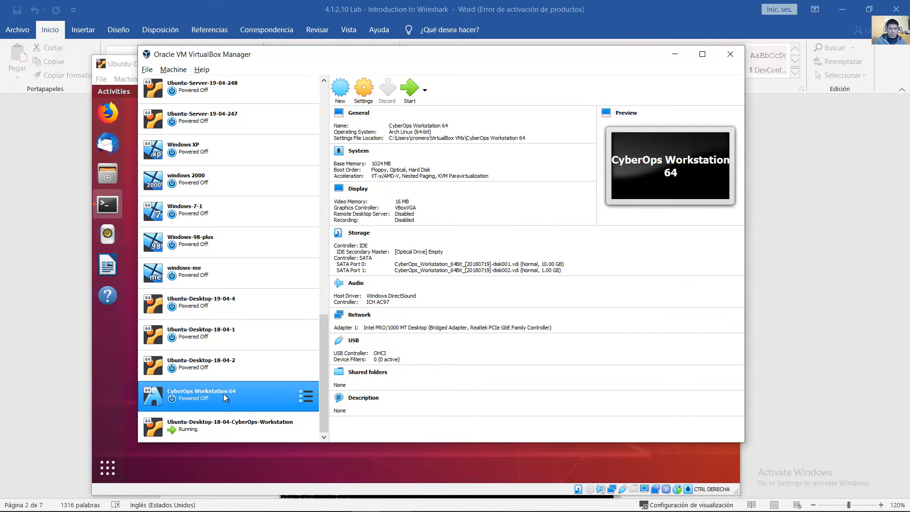
left_click(409, 90)
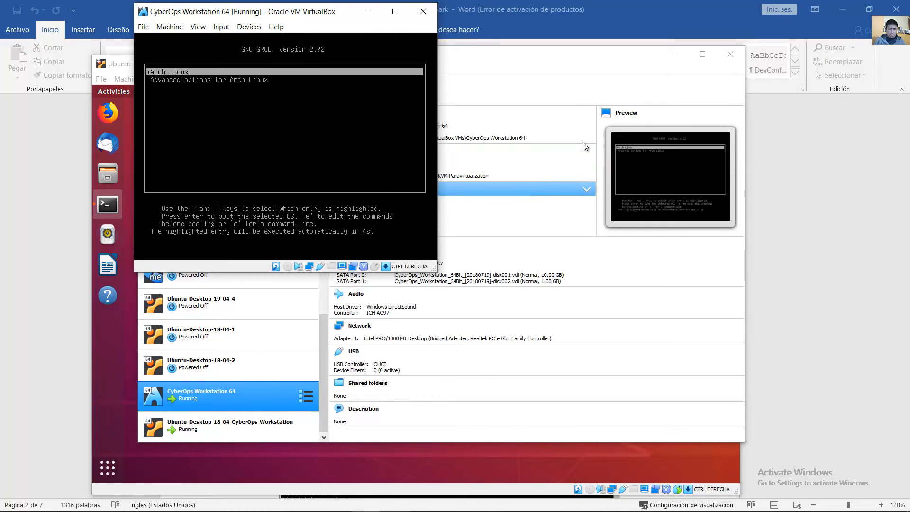
key("Return")
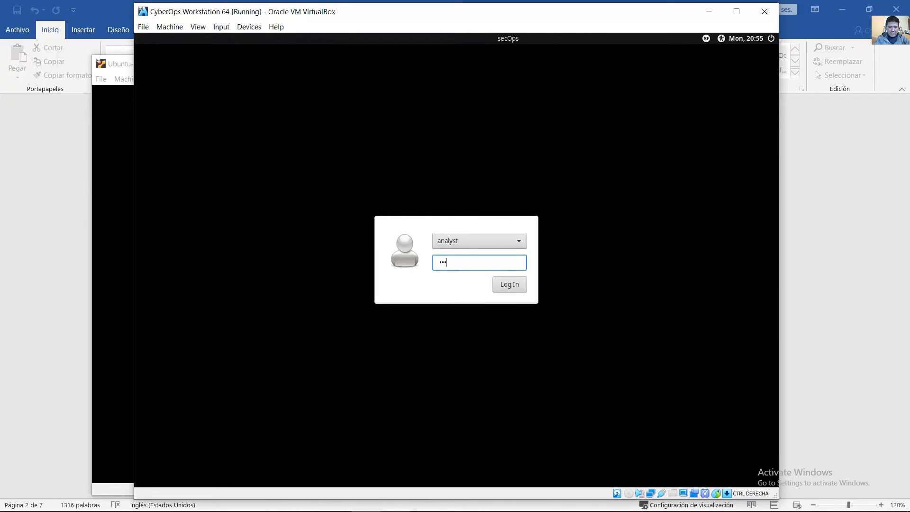
Log in as analyst and launch Terminal Emulator from the Applications menu
key("Return")
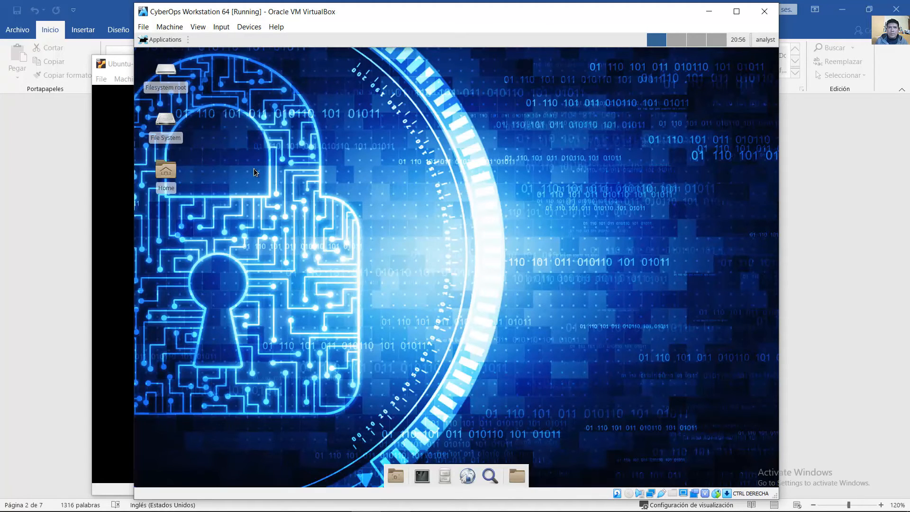
left_click(171, 39)
left_click(173, 67)
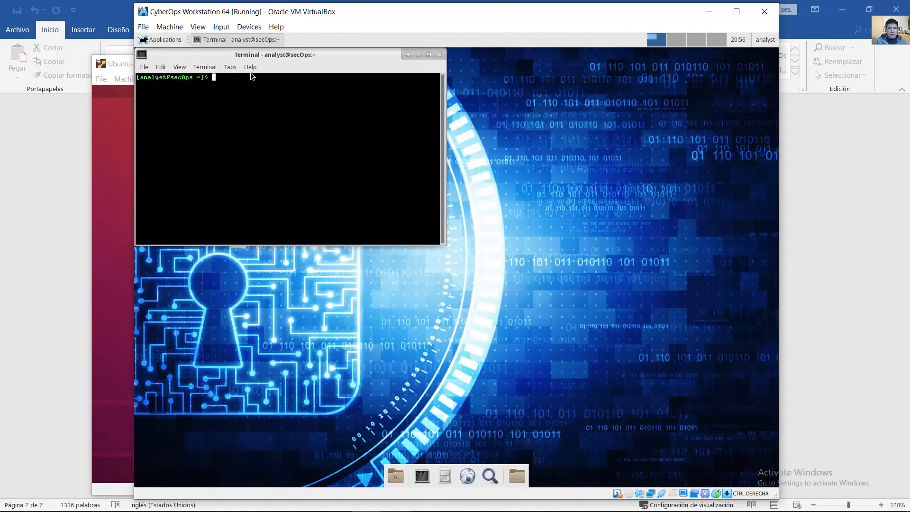
Enlarge the CyberOps terminal text with View > Zoom In twice
left_click(180, 67)
left_click(204, 128)
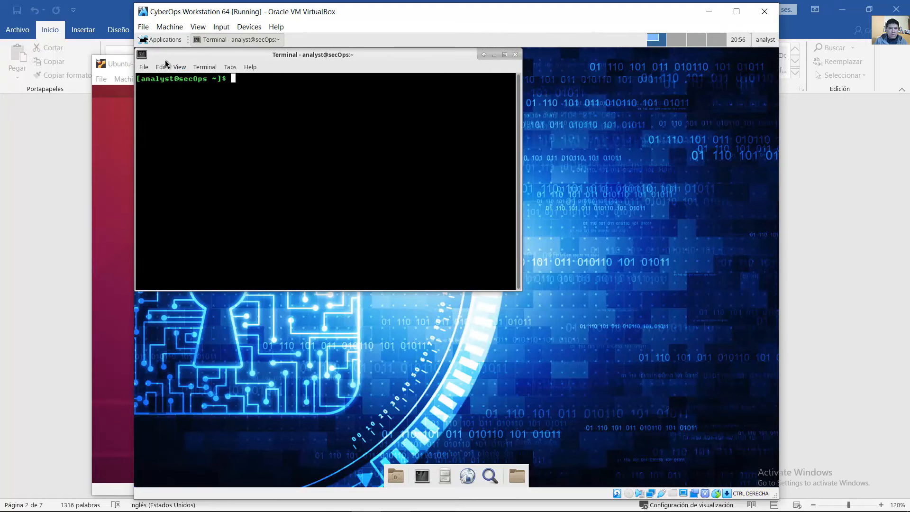
left_click(180, 66)
left_click(236, 127)
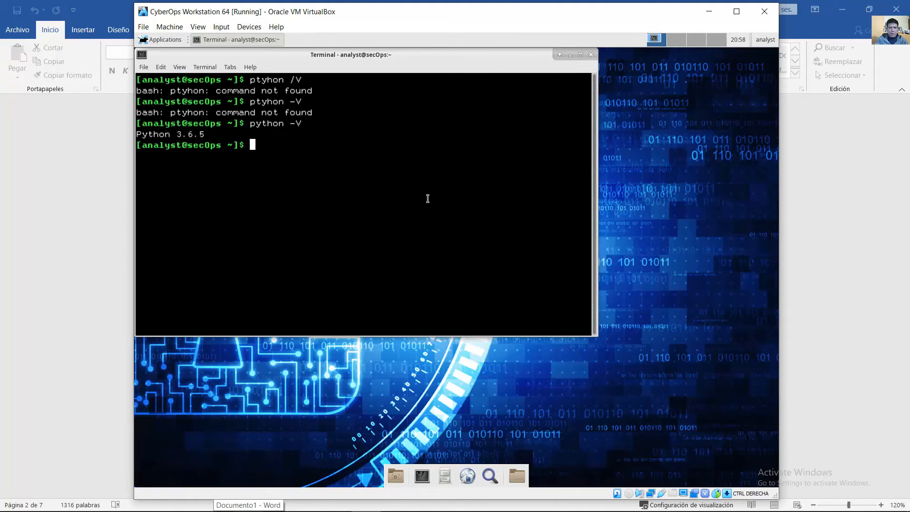
List the contents of lab.support.files with ls, showing the pcaps, scripts and malware folders
type("ls /l")
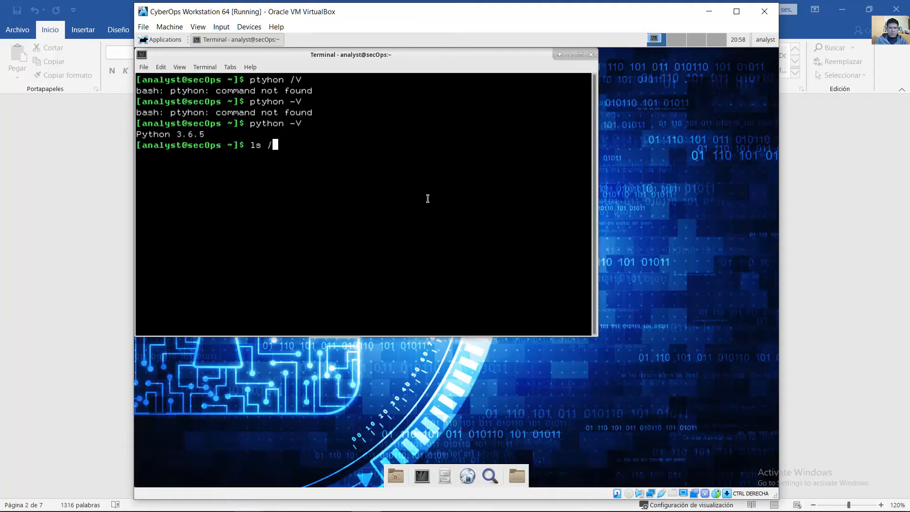
key("BackSpace")
key("BackSpace")
type("la")
key("Tab")
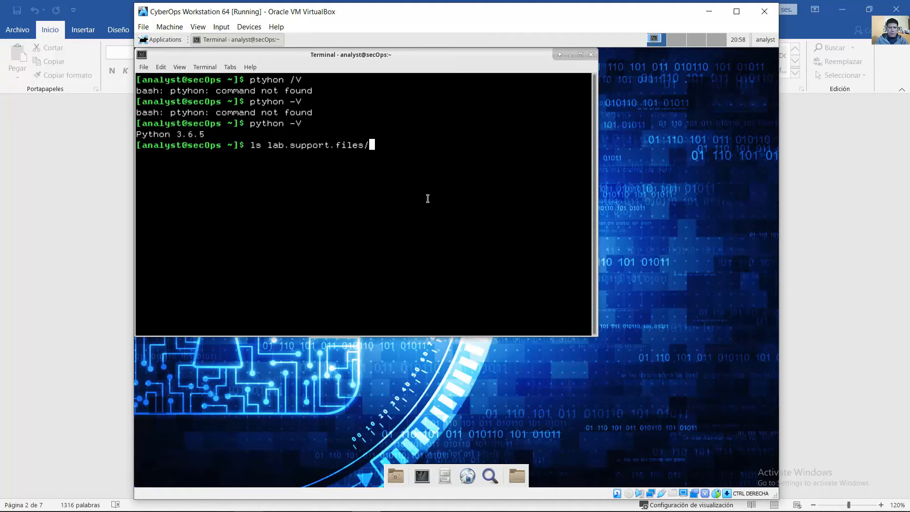
key("Return")
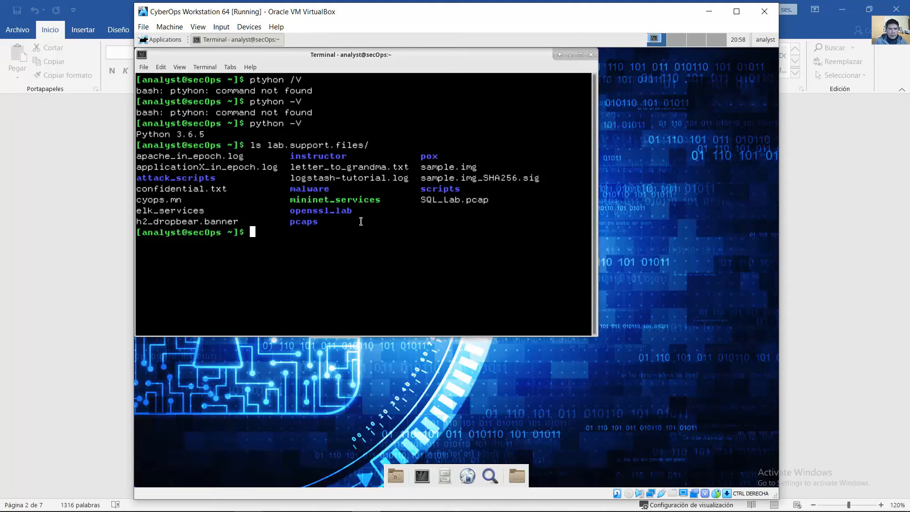
left_click_drag(361, 221, 136, 153)
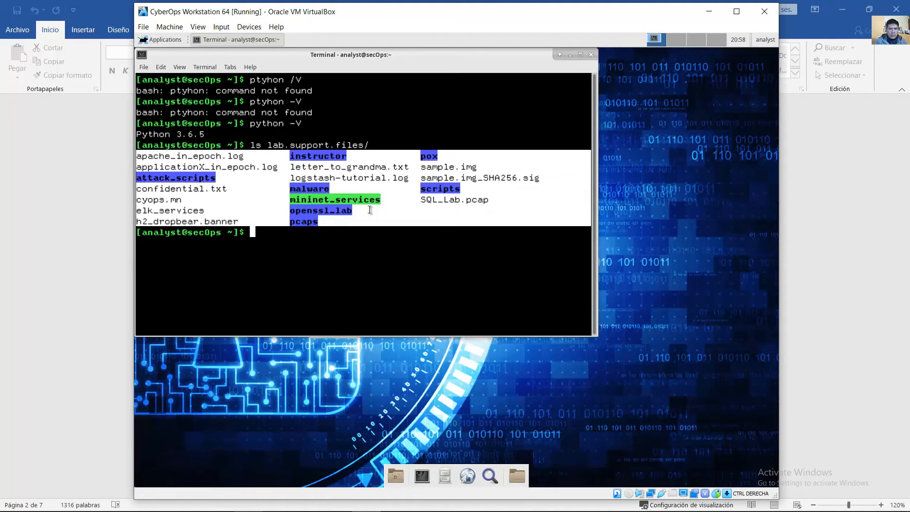
left_click(312, 231)
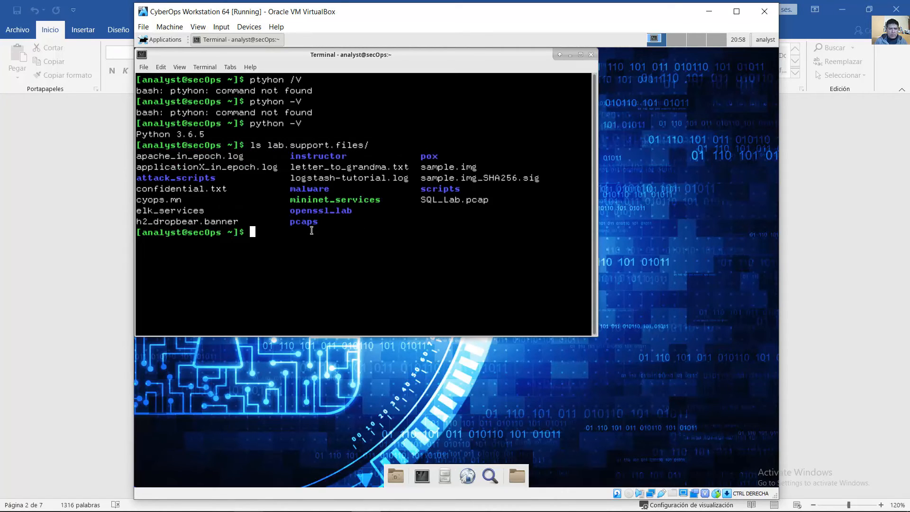
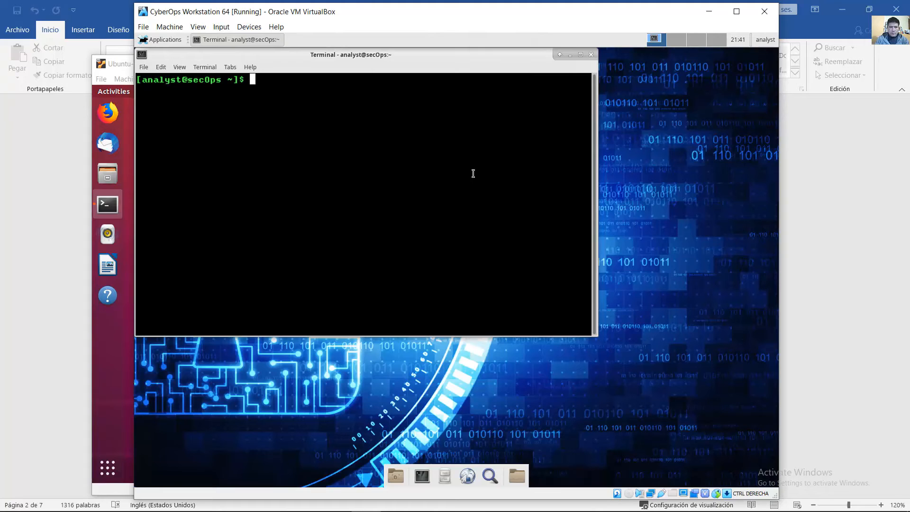
Run ls lab.support.files/ twice on CyberOps, showing SQL_Lab.pcap and the malware folder
type("ls lab.support.files/")
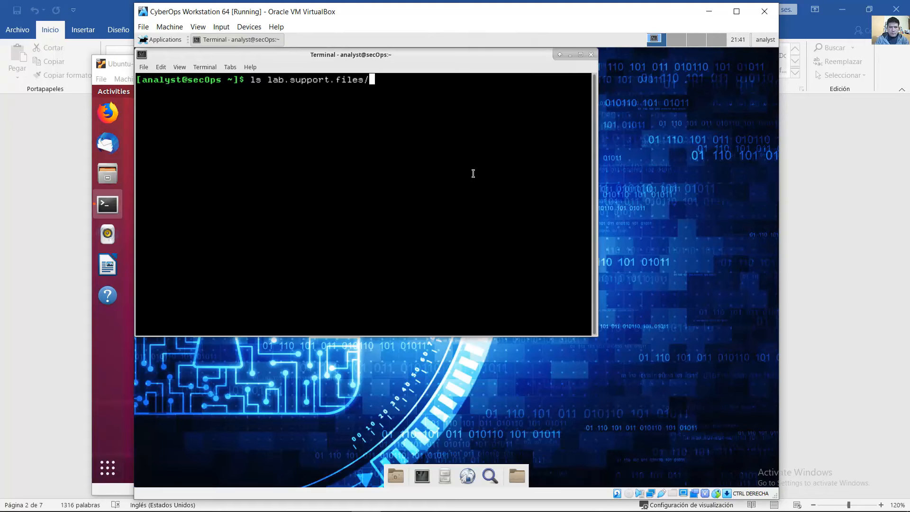
key("Return")
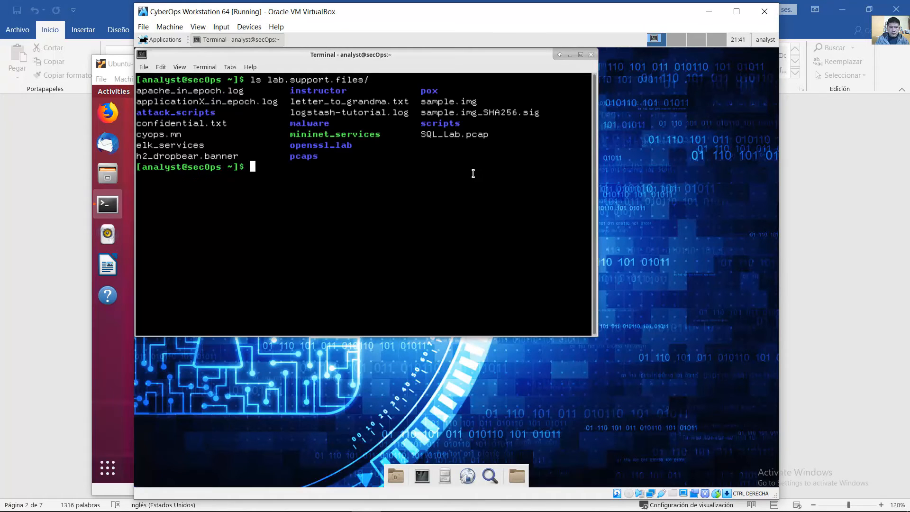
key("Up")
key("Return")
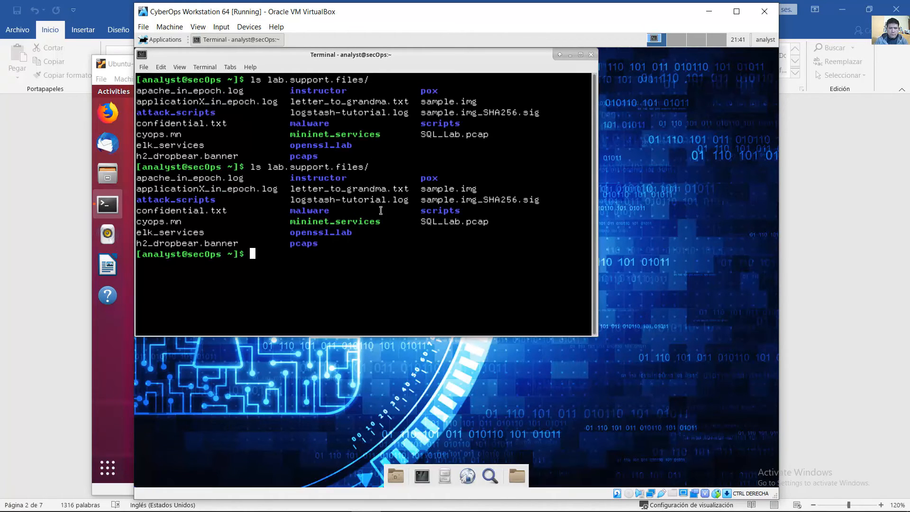
left_click_drag(266, 170, 369, 168)
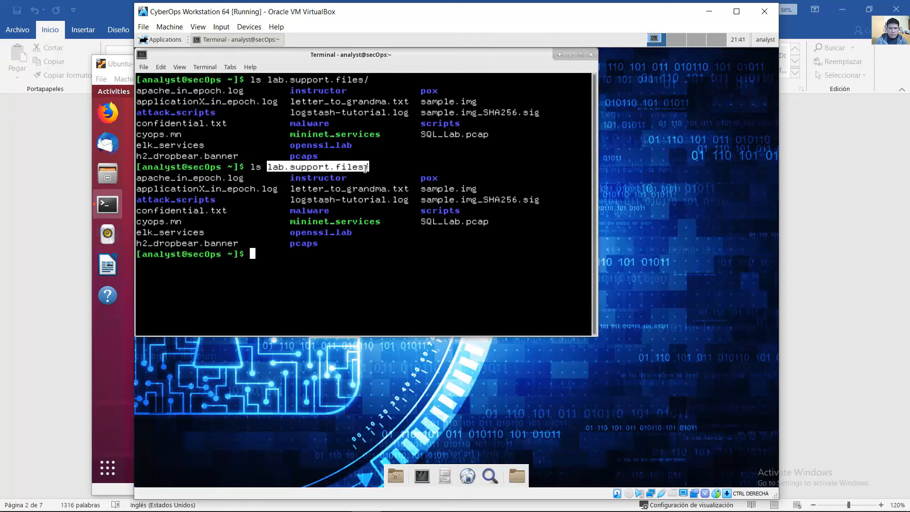
left_click(360, 257)
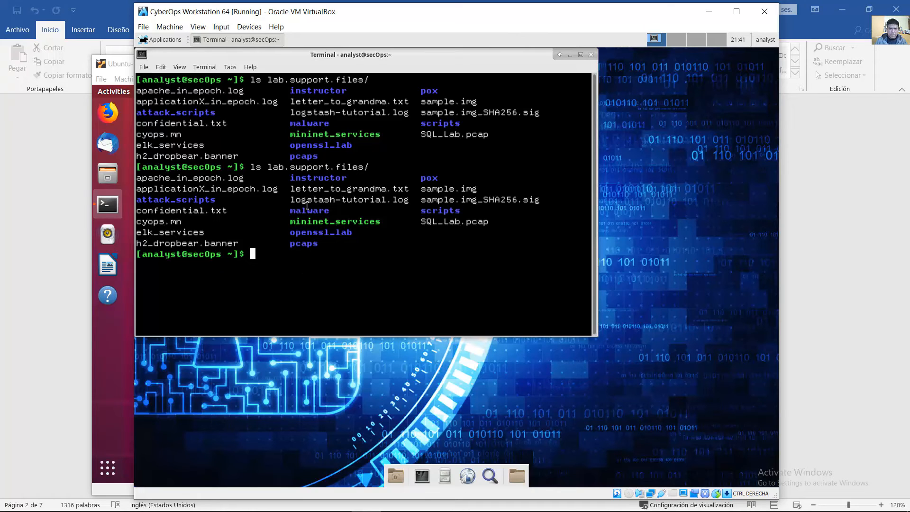
left_click(129, 69)
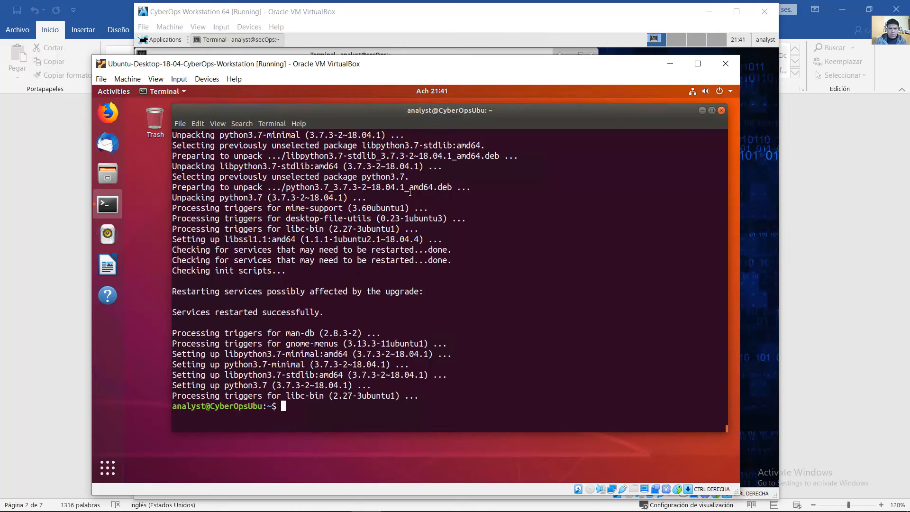
left_click(175, 54)
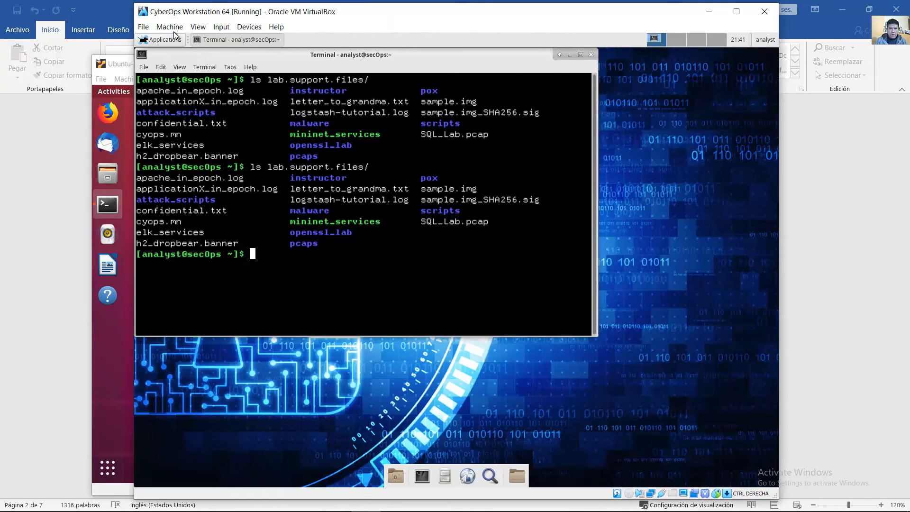
left_click(169, 27)
left_click(179, 40)
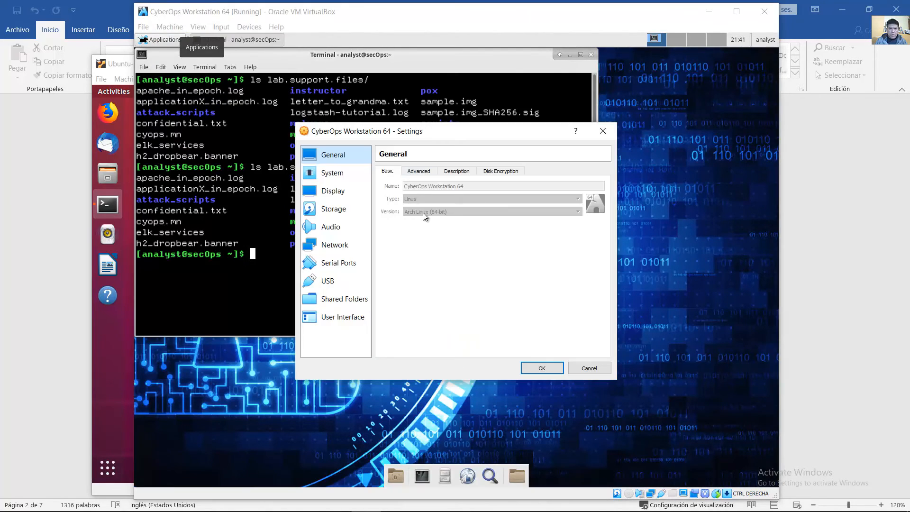
left_click(338, 246)
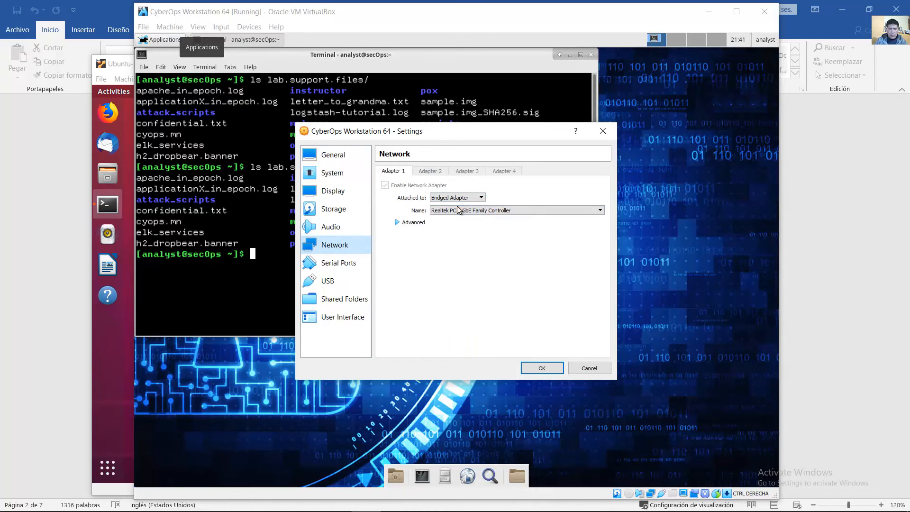
left_click(408, 223)
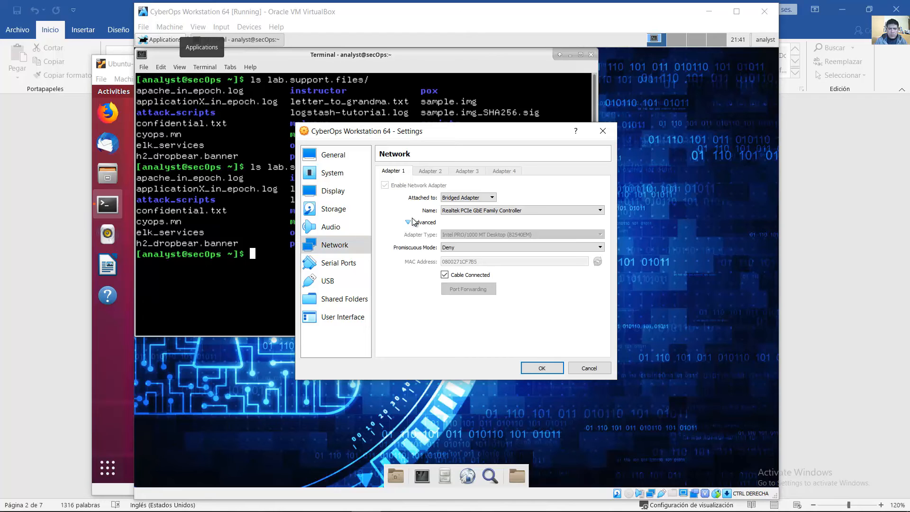
left_click(409, 223)
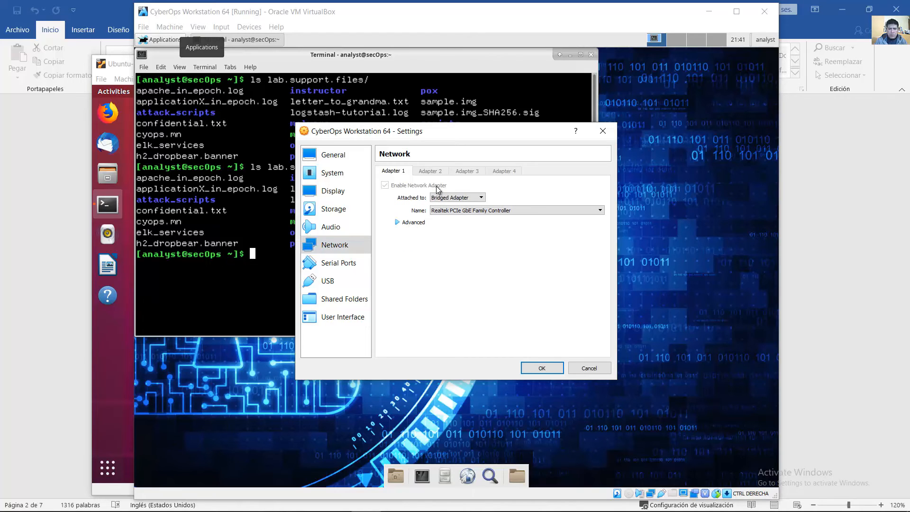
left_click(536, 367)
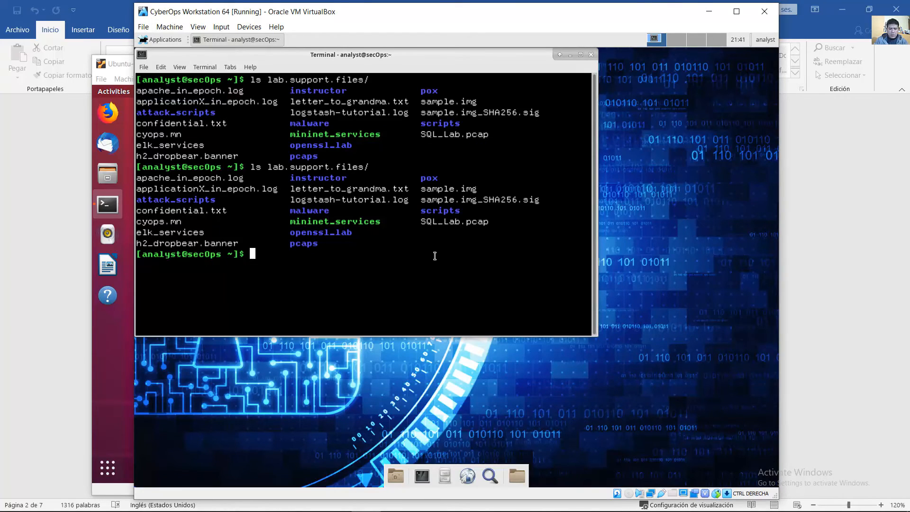
Run ifconfig on the CyberOps VM to find its address, 192.168.1.64
type("ifconfig")
key("Return")
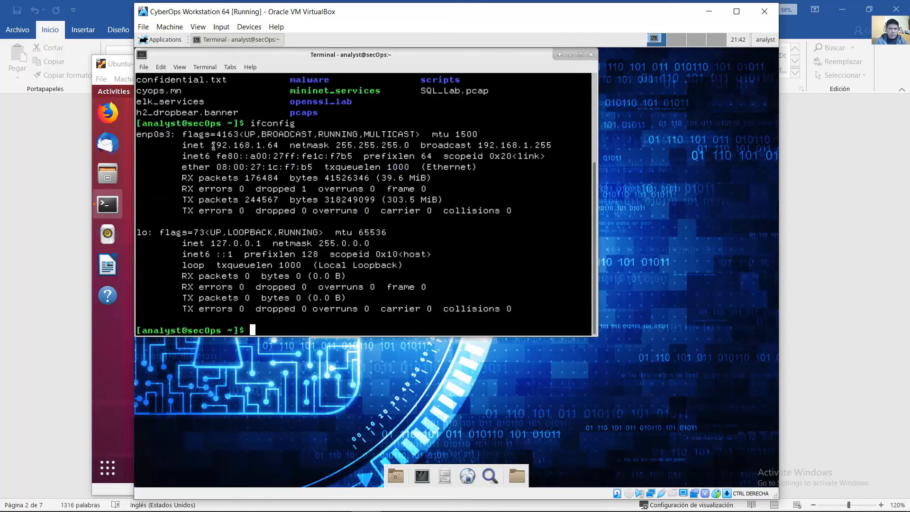
left_click_drag(214, 146, 282, 144)
On the Ubuntu VM, get its IP address with ip address, since ifconfig is missing
left_click(121, 66)
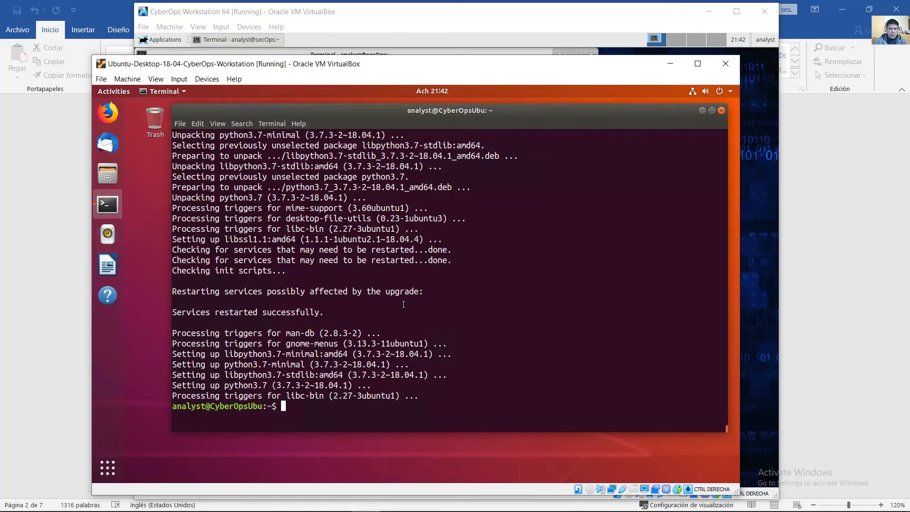
type("sUbu:~$ ifconfig")
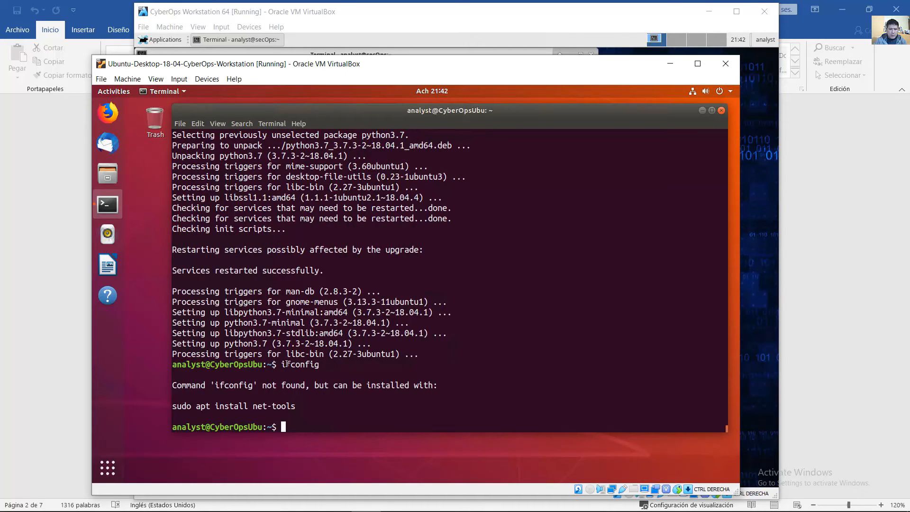
left_click_drag(284, 364, 379, 366)
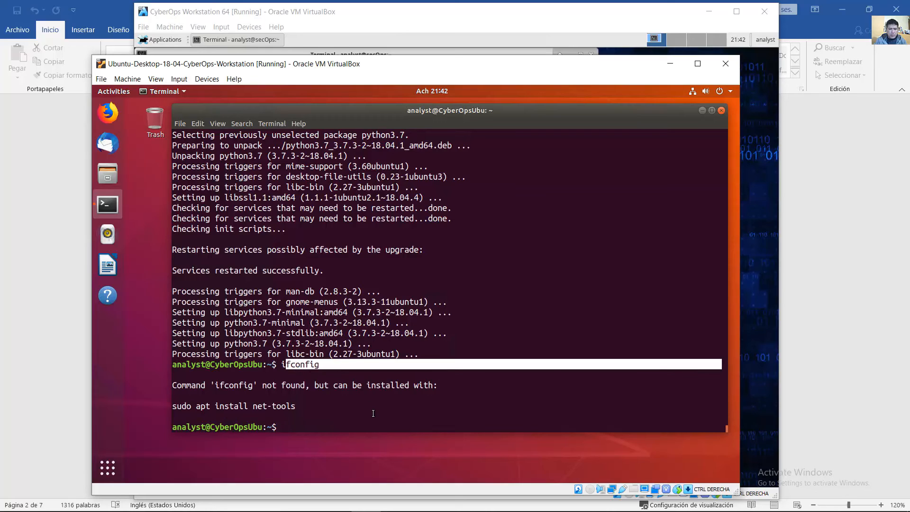
left_click(448, 304)
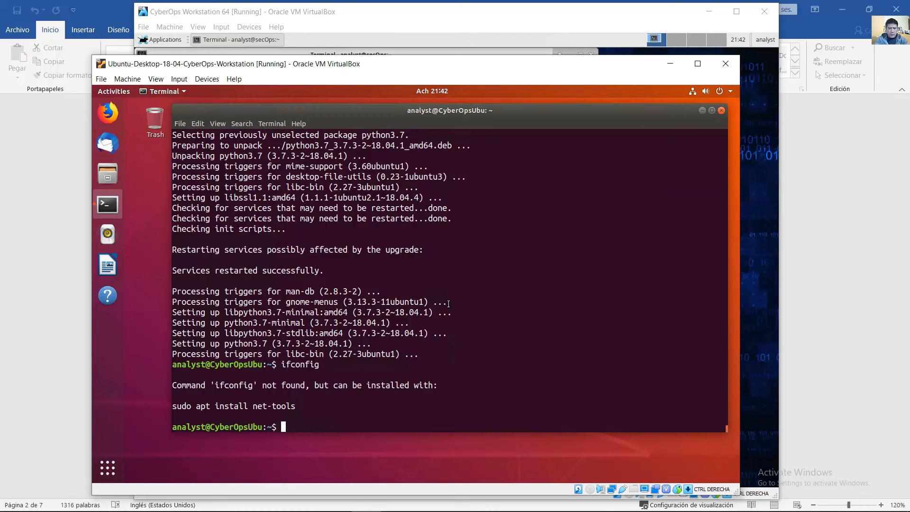
type("ip address")
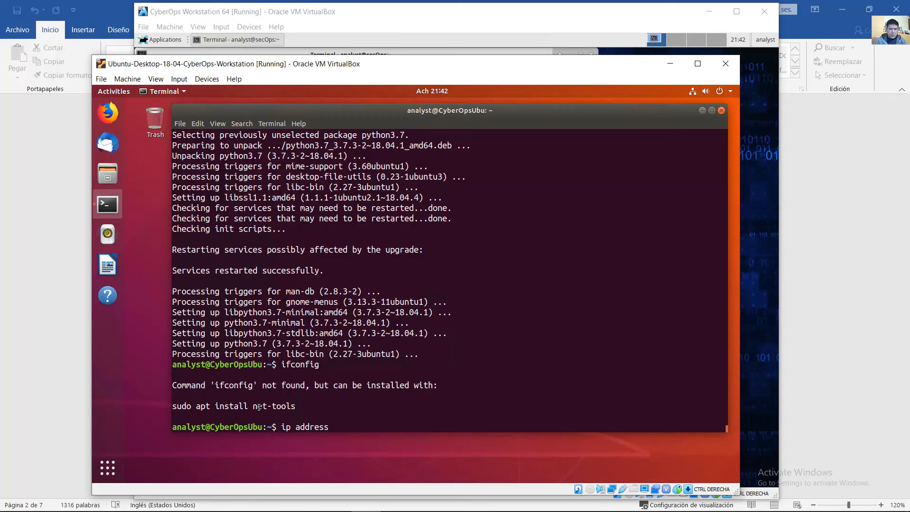
left_click_drag(258, 408, 301, 408)
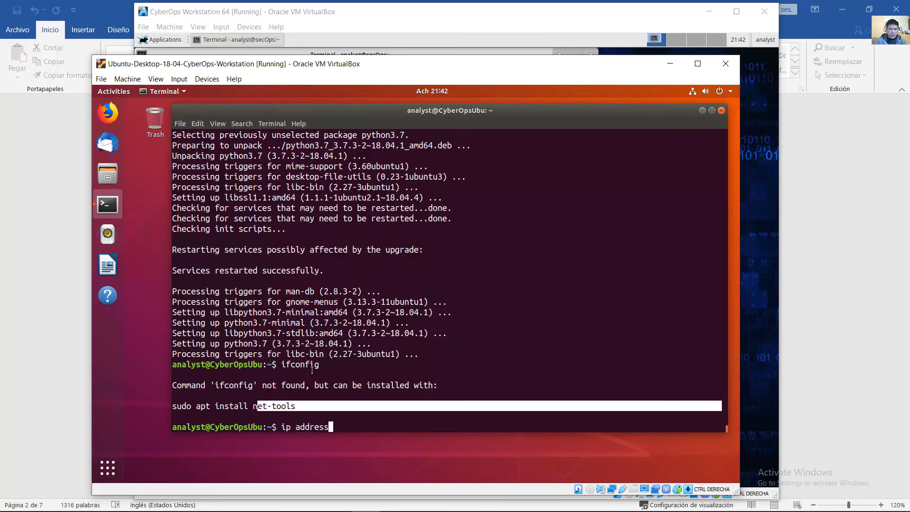
left_click_drag(288, 363, 317, 374)
left_click(363, 428)
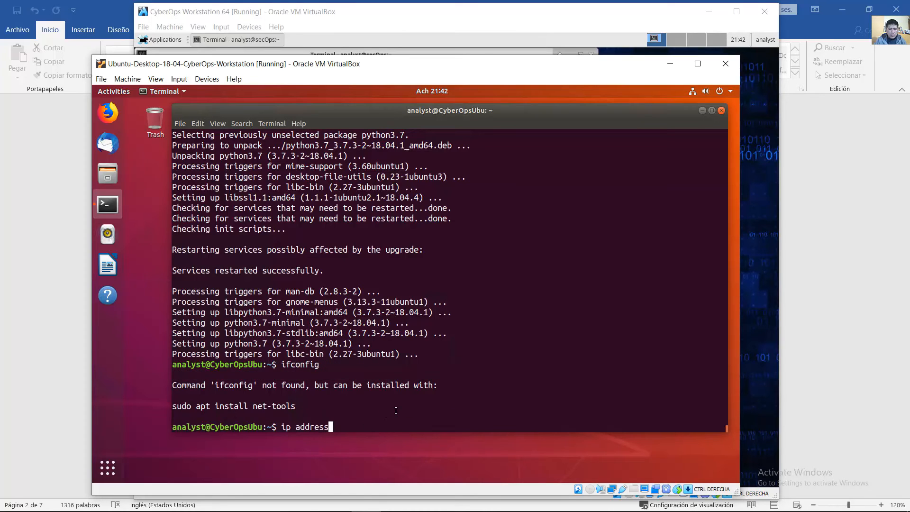
key("Return")
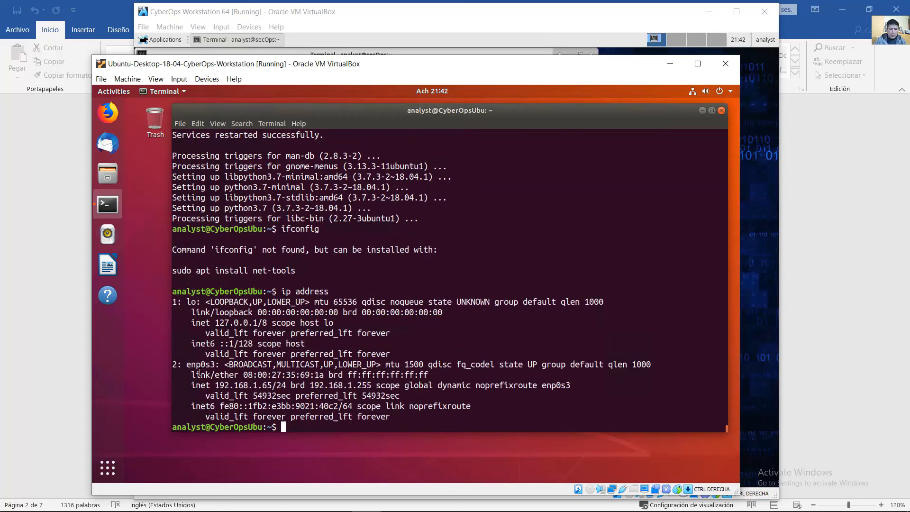
left_click_drag(188, 364, 271, 385)
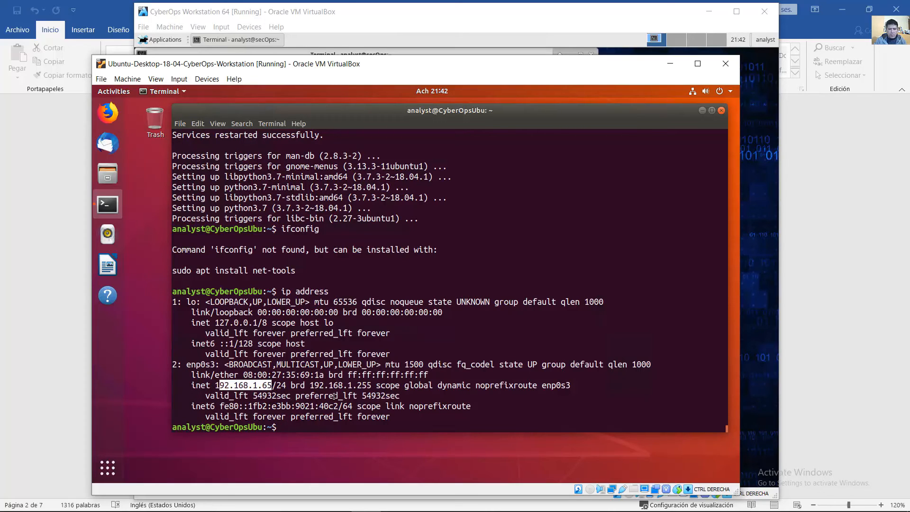
left_click(412, 403)
Install net-tools on Ubuntu with sudo apt install, entering the sudo password
type("sudo apt isntal")
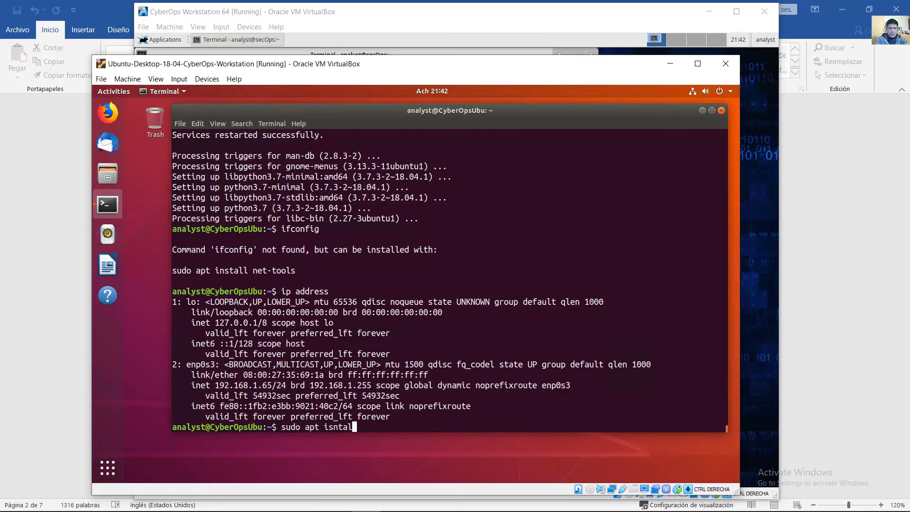
key("BackSpace")
key("BackSpace")
key("BackSpace")
key("BackSpace")
type("nstall net-tools")
key("Return")
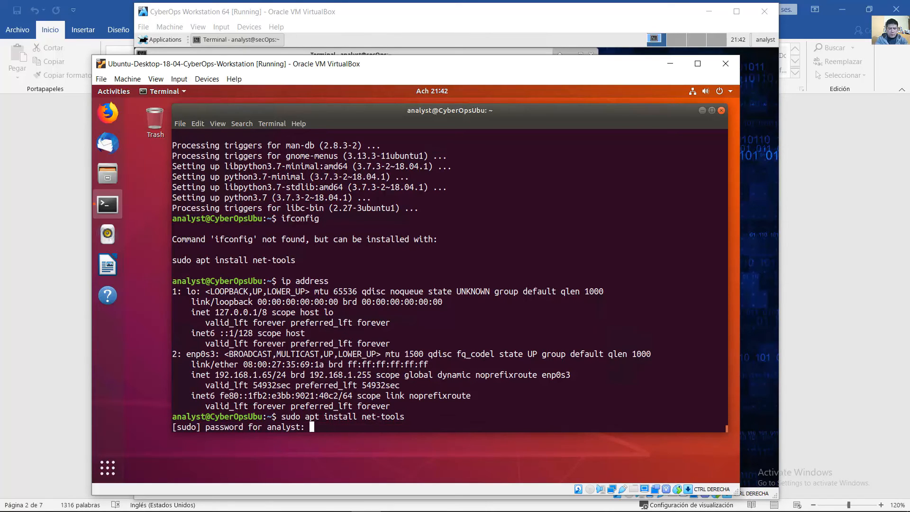
type("cyberops")
key("Return")
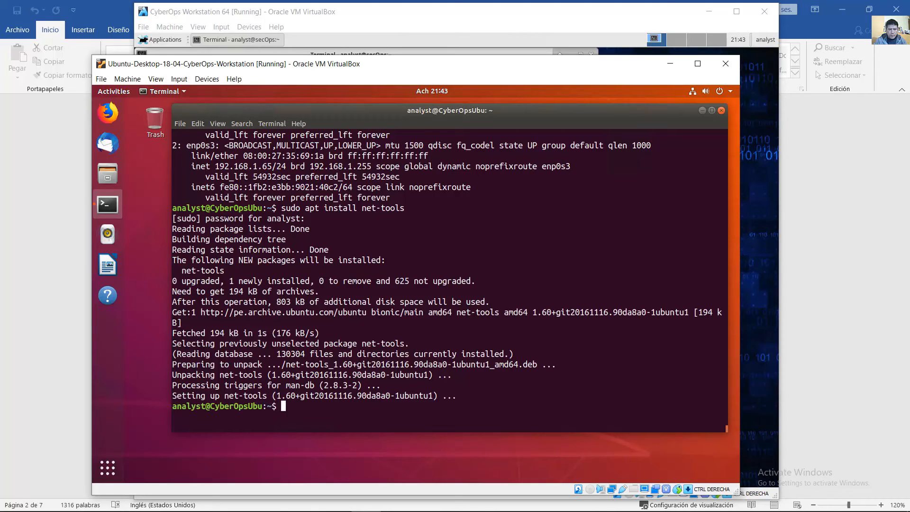
Run ifconfig on Ubuntu and mark its address 192.168.1.65
type("ifconfig")
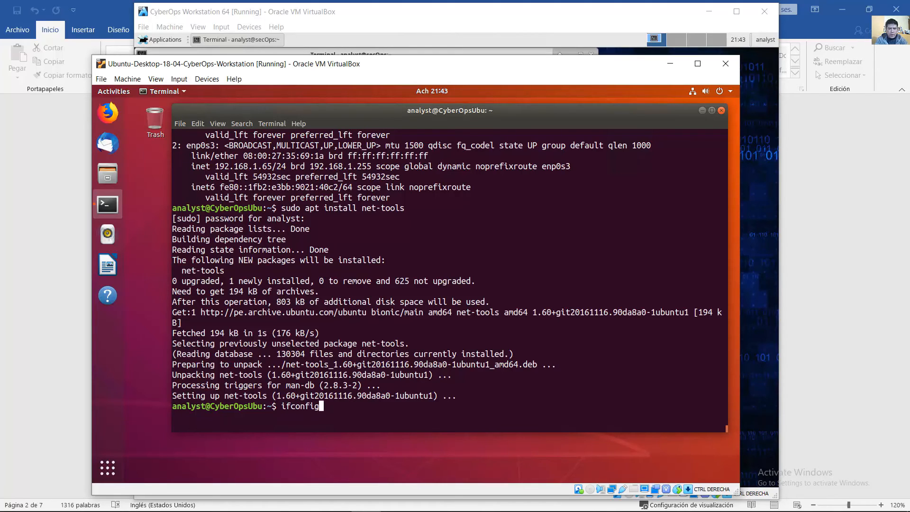
key("Return")
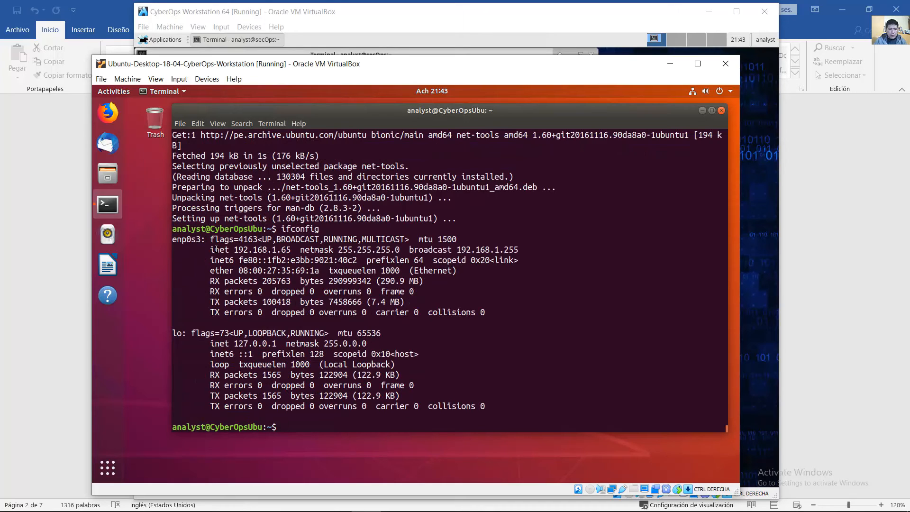
triple_click(285, 229)
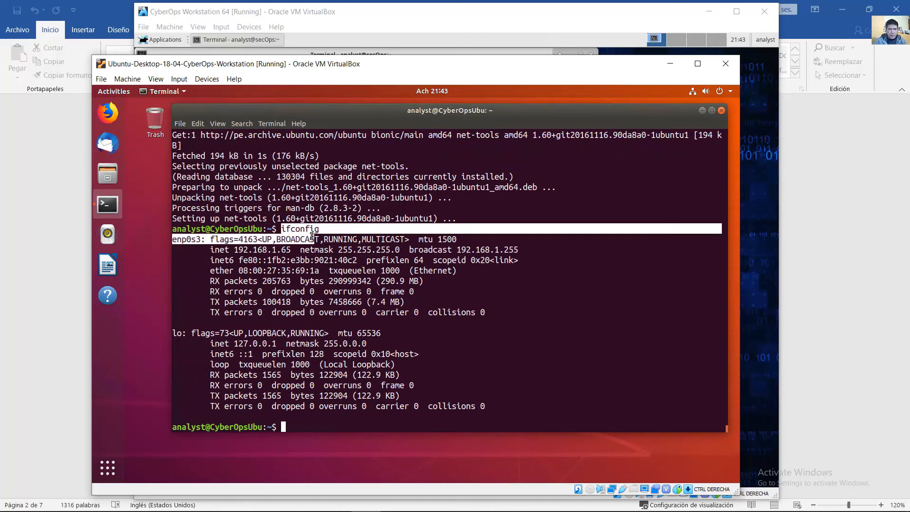
left_click(310, 238)
left_click_drag(234, 250, 290, 250)
List lab.support.files/ in the CyberOps Workstation terminal
left_click(450, 24)
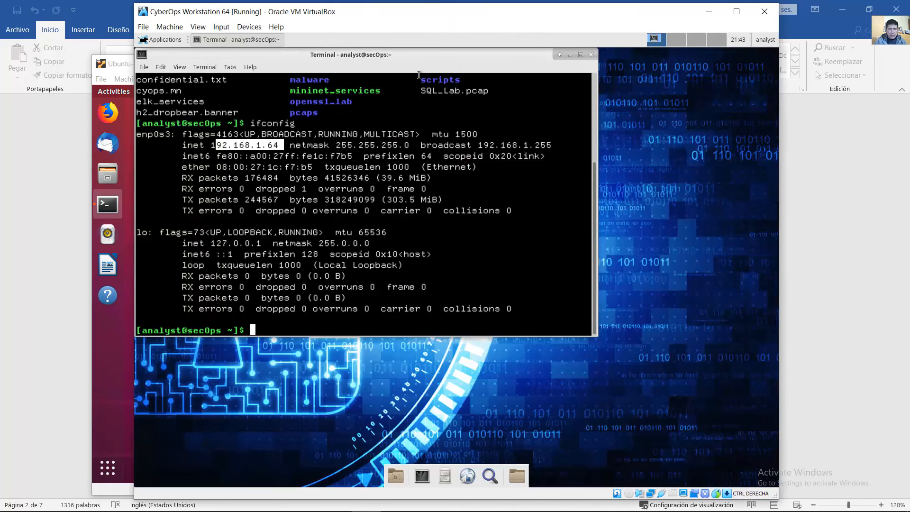
left_click(411, 203)
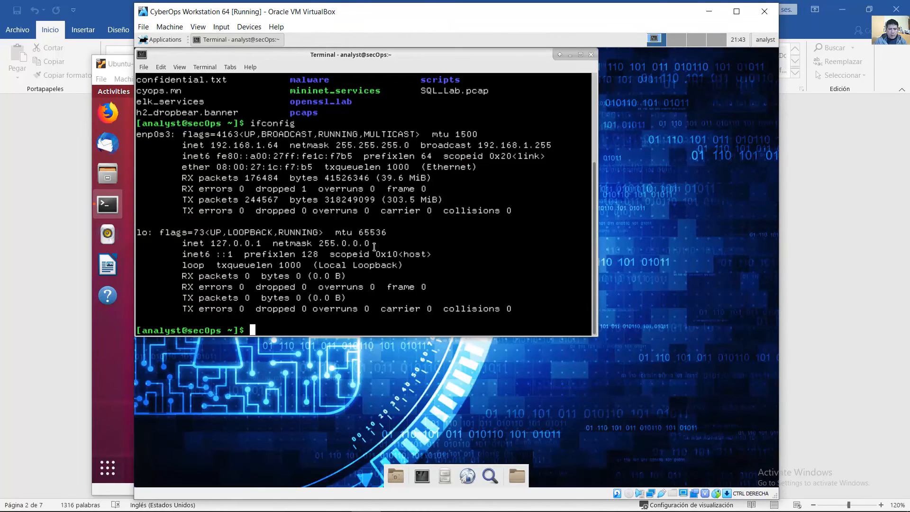
type("ls lab.support.files/")
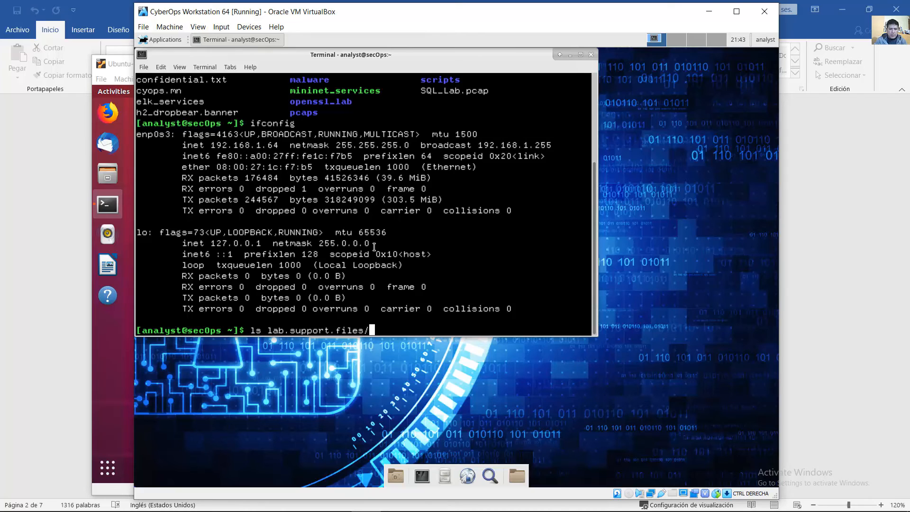
key("Return")
left_click_drag(268, 244, 370, 244)
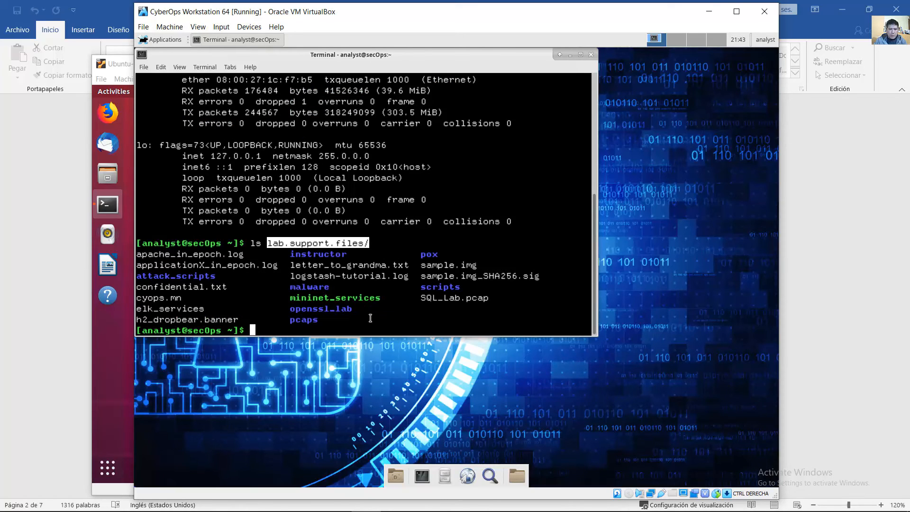
left_click(402, 306)
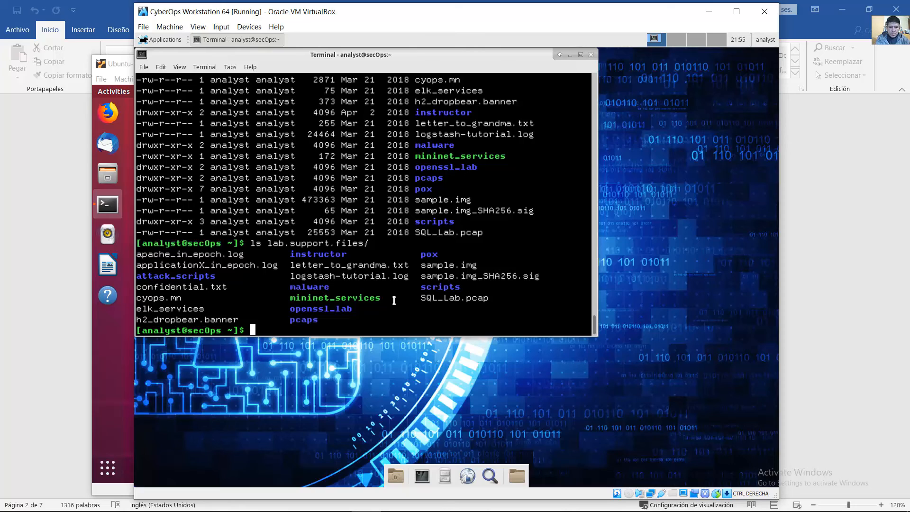
type("scp -r lab")
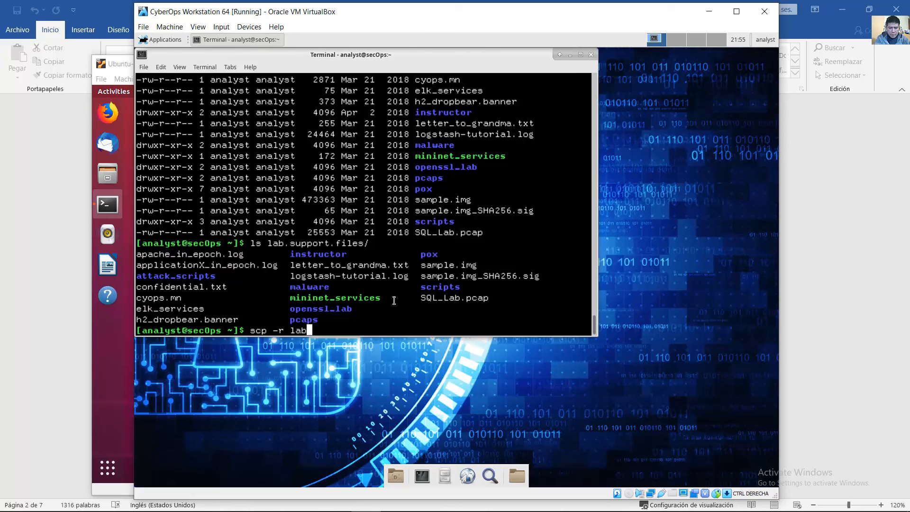
type(".su")
key("Tab")
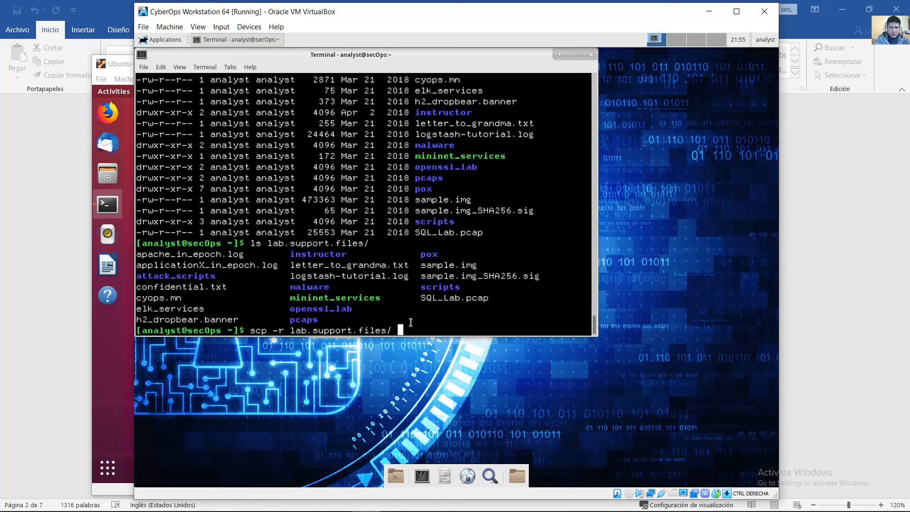
type("192.168.1.65")
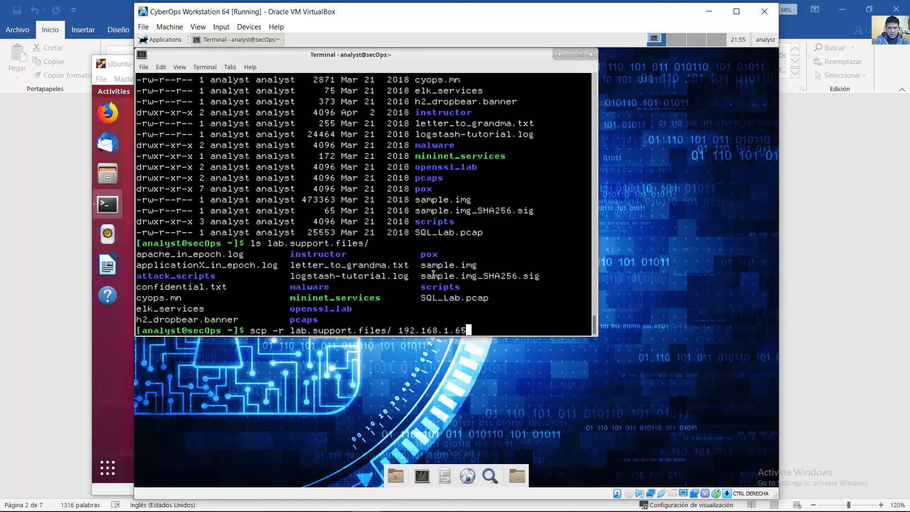
key("Left")
key("Left")
key("Left")
key("Left")
key("Left")
key("Left")
key("Left")
key("Left")
key("Left")
key("Left")
key("Left")
key("Left")
type("analyst")
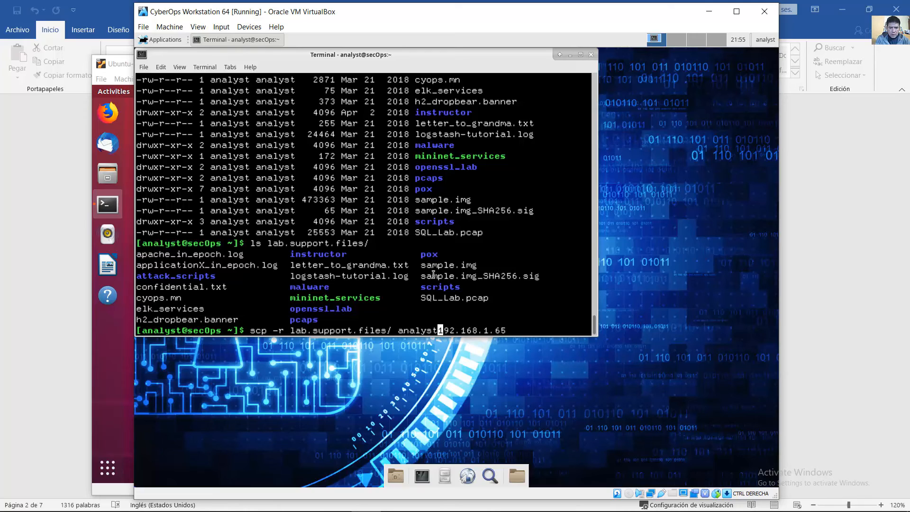
type("@")
key("Right")
key("Right")
key("Right")
key("Right")
key("Right")
key("Right")
key("Right")
key("Right")
key("Right")
key("Right")
key("Right")
key("Right")
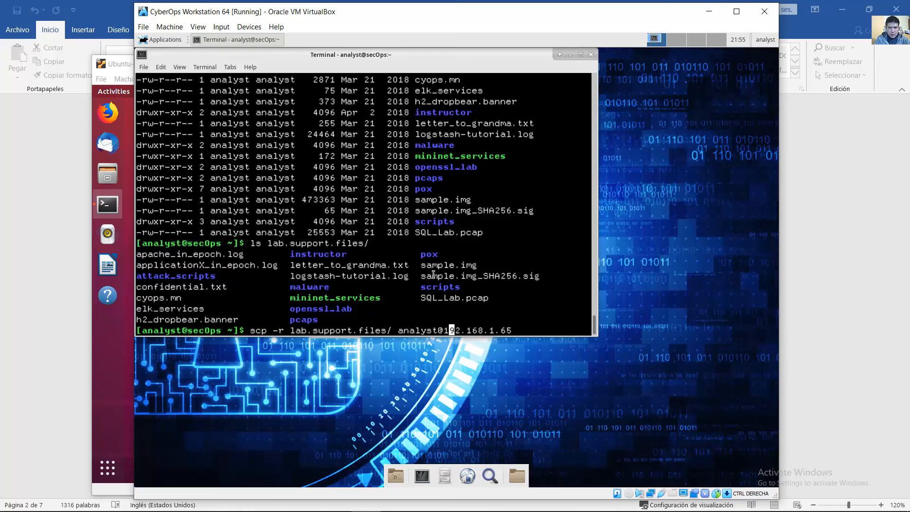
type(":")
key("Left")
key("Left")
key("Left")
key("Left")
key("Left")
key("Left")
key("Left")
key("Left")
key("Left")
key("Left")
key("Left")
key("Left")
key("Left")
key("Left")
key("Left")
key("Left")
key("Left")
key("Left")
key("Left")
key("Left")
key("Left")
key("Left")
key("Left")
key("Left")
key("Left")
key("Left")
key("Left")
key("Left")
key("Left")
key("Left")
key("Left")
key("Left")
key("Left")
key("Left")
key("Left")
key("Left")
key("Left")
key("Right")
key("Left")
key("Left")
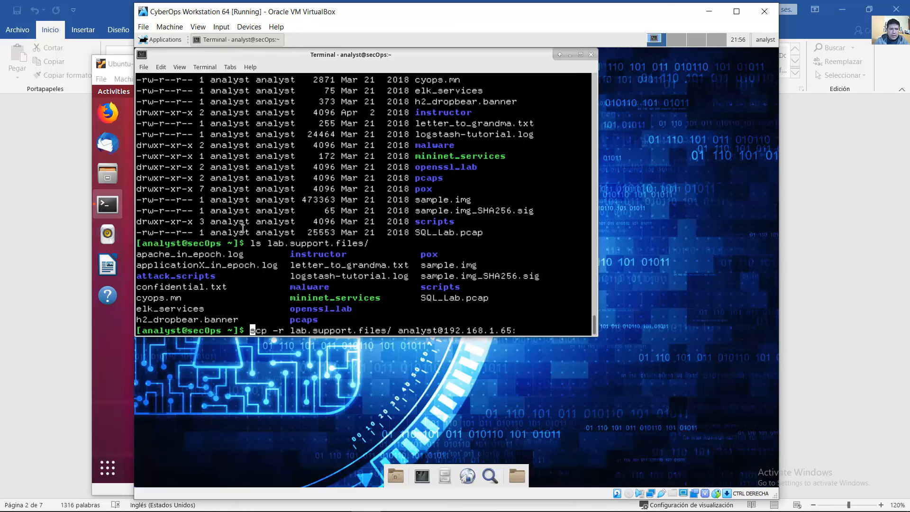
left_click(119, 72)
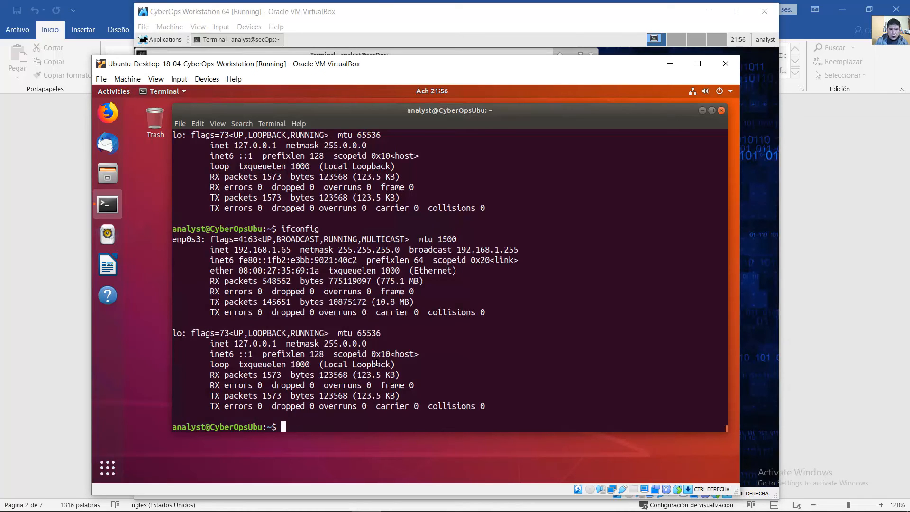
Recall the earlier sudo apt install ssh command from the Ubuntu terminal history
key("Up")
key("Up")
key("Up")
key("Up")
key("Up")
key("Up")
key("Up")
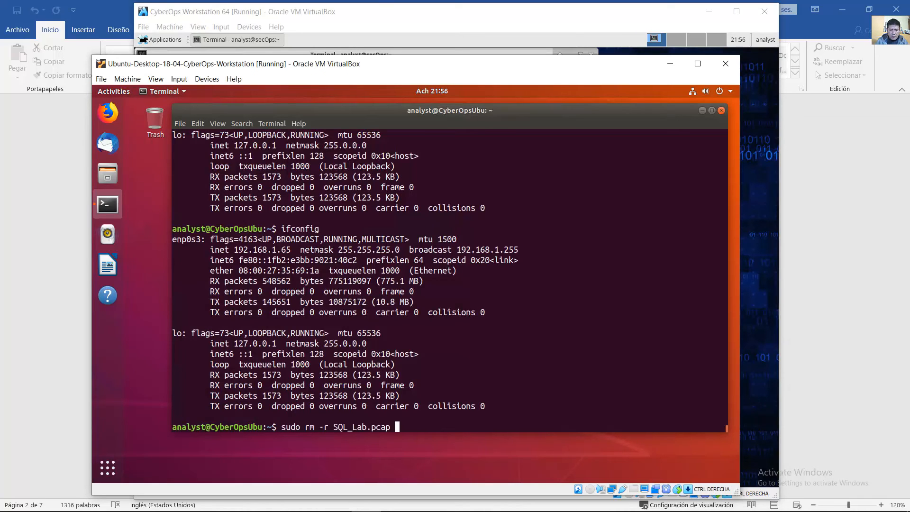
key("Up")
key("Up")
key("Up")
key("Up")
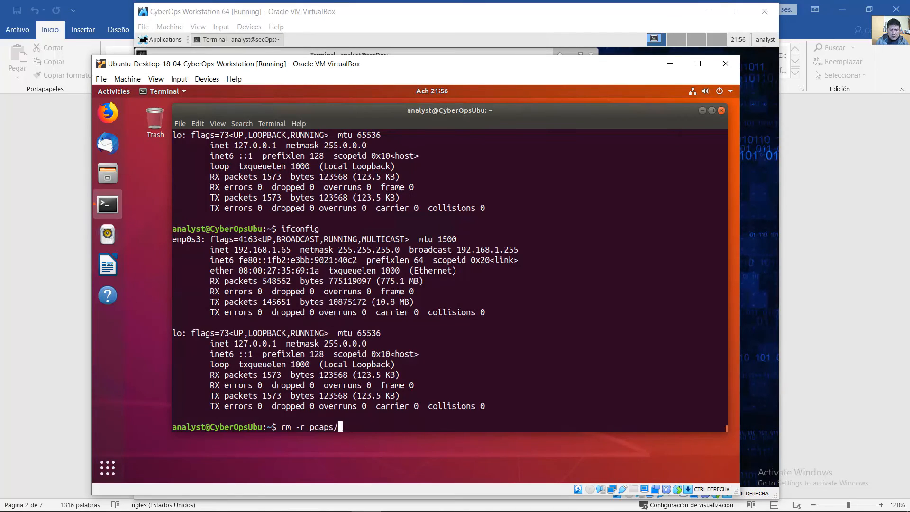
key("Up")
key("Up")
key("Up")
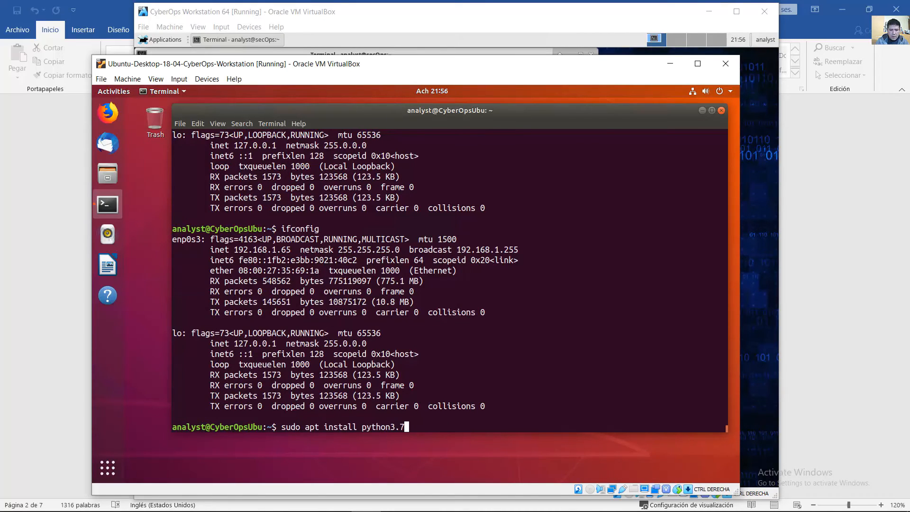
key("Up")
key("Up")
key("Up")
key("Up")
key("Up")
left_click_drag(363, 428, 381, 429)
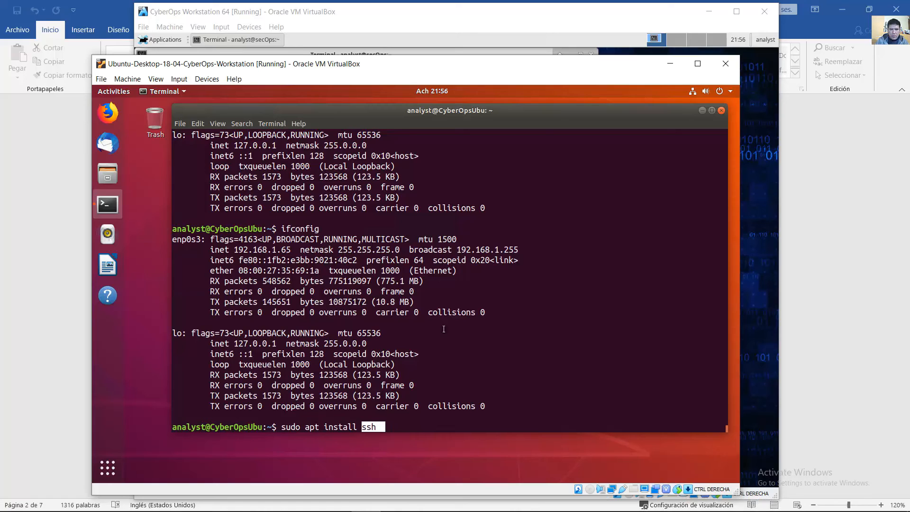
Run the scp copy of lab.support.files to the Ubuntu VM from CyberOps
left_click(536, 28)
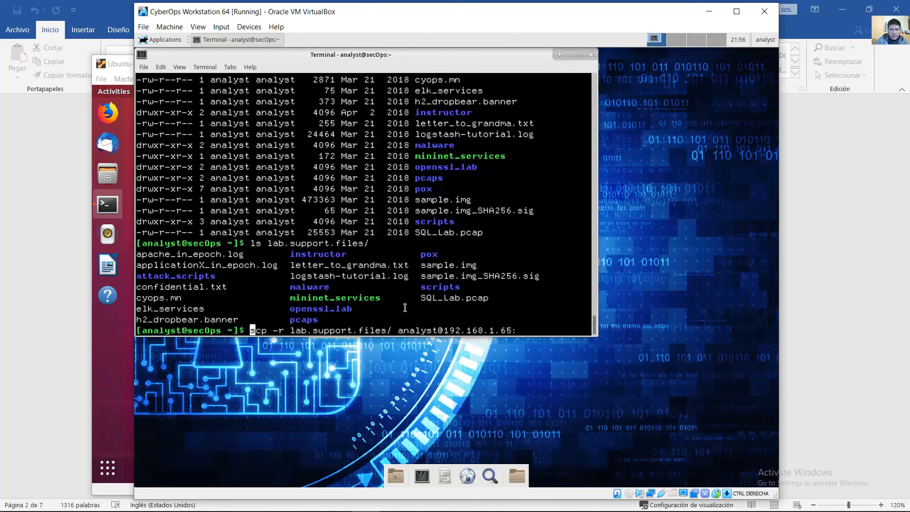
key("Right")
key("Right")
key("Right")
key("Right")
key("Right")
key("Right")
key("Right")
key("Right")
key("Right")
key("Right")
key("Right")
key("Right")
key("Right")
key("Right")
key("Right")
key("Right")
key("Right")
key("Right")
key("Right")
key("Right")
key("Right")
key("Right")
key("Left")
key("Left")
key("Left")
key("Left")
key("Left")
key("Left")
key("Left")
key("Left")
key("Left")
key("Left")
key("Left")
key("Left")
key("Left")
key("Left")
key("Right")
key("Right")
key("Right")
key("Right")
key("Right")
key("Right")
key("Right")
key("Right")
key("Right")
key("Right")
key("Right")
key("Right")
key("Right")
key("Right")
key("Right")
key("Right")
key("Right")
key("Right")
key("Right")
key("Right")
key("Right")
key("Right")
key("Right")
key("Right")
key("Right")
key("Right")
key("Right")
key("Right")
key("Right")
key("Right")
key("Right")
key("Right")
key("Right")
key("Right")
key("Right")
key("Right")
key("Right")
key("Right")
key("Right")
key("Return")
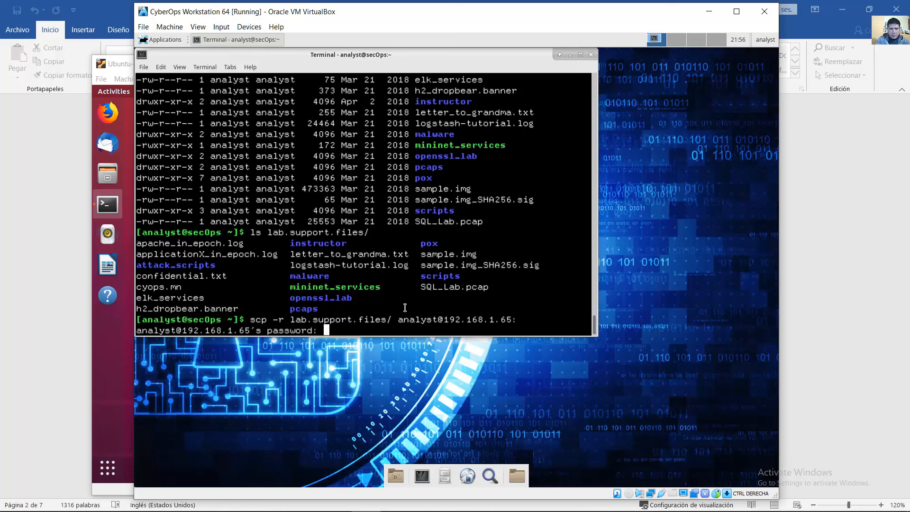
key("Return")
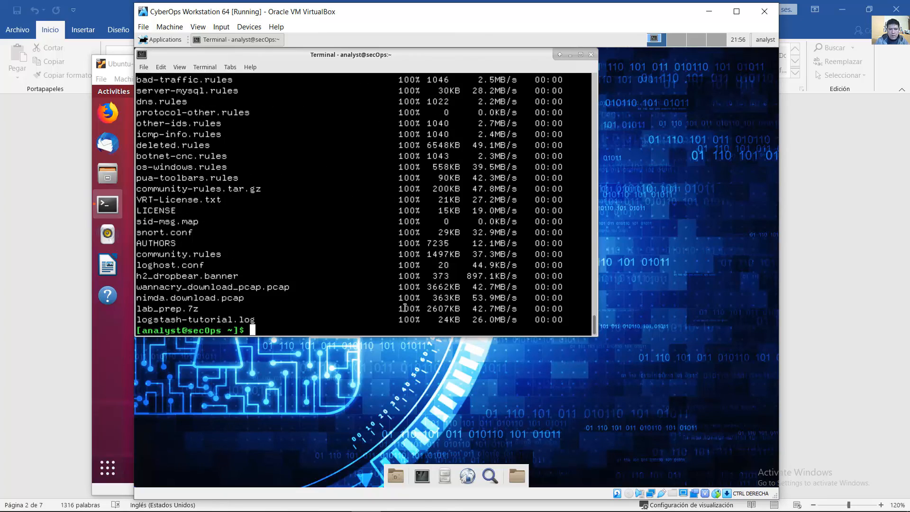
Run ls -l lab.support.files/ on CyberOps, noting owner and group analyst
key("Up")
key("Up")
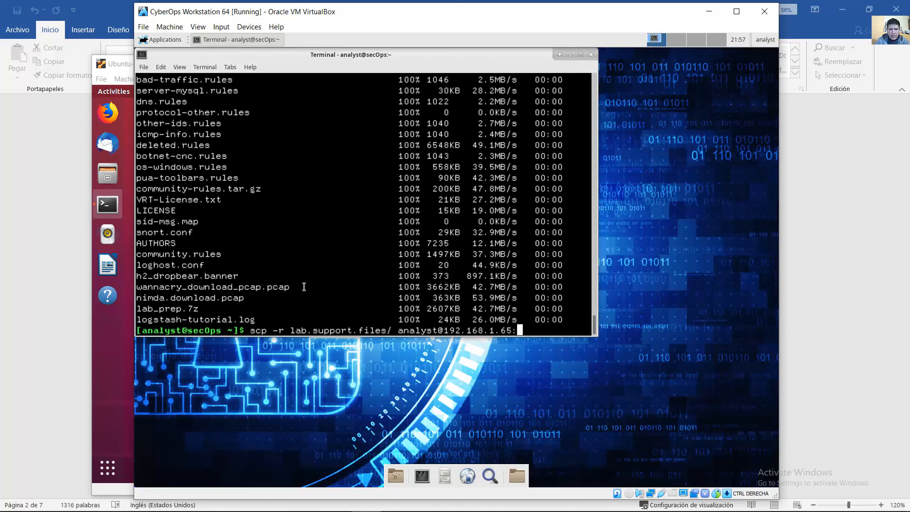
key("Left")
key("Left")
key("Left")
key("Left")
key("Left")
key("Left")
key("Left")
key("Left")
key("Left")
key("Left")
key("Left")
key("Left")
key("Left")
key("Left")
key("Left")
key("Left")
key("Left")
key("Left")
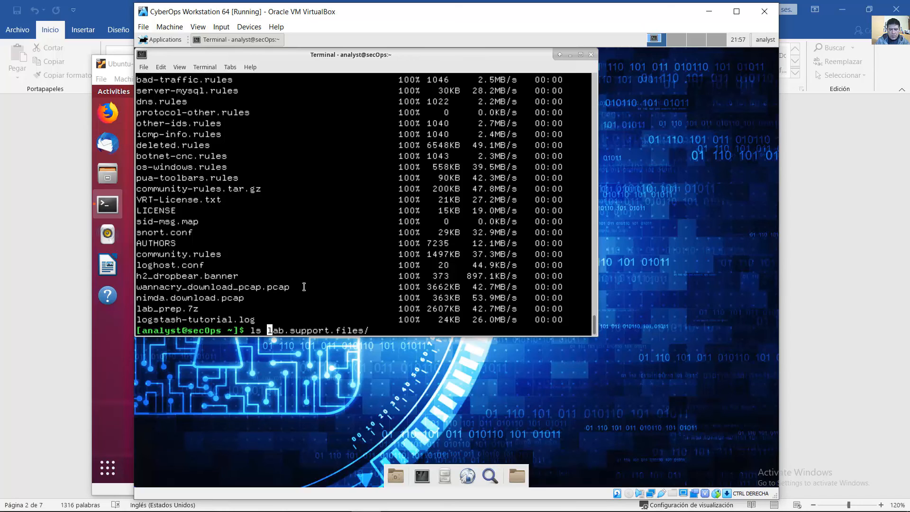
type("-l")
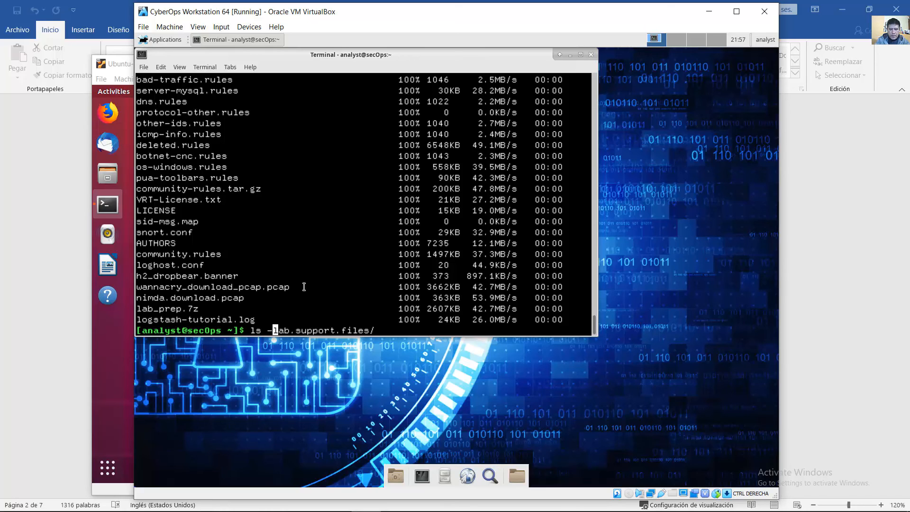
key("Return")
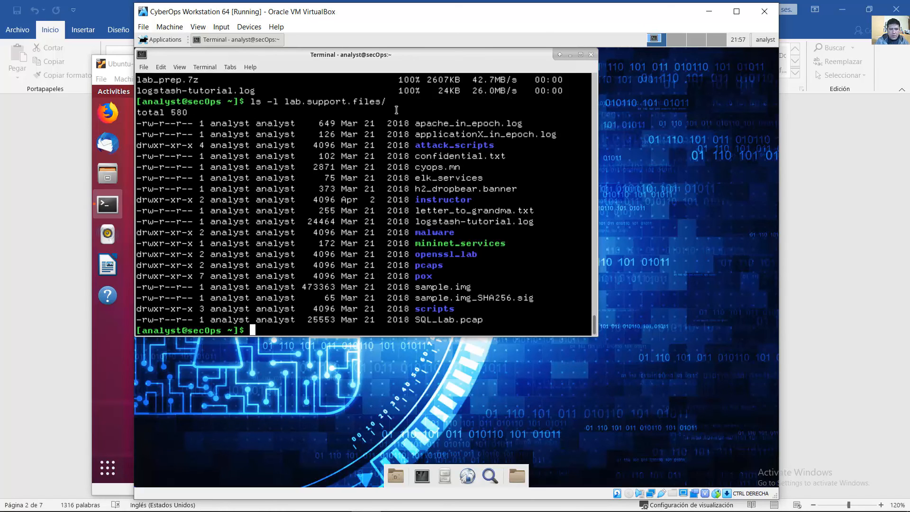
left_click_drag(396, 102, 273, 95)
left_click(203, 138)
double_click(245, 123)
double_click(261, 124)
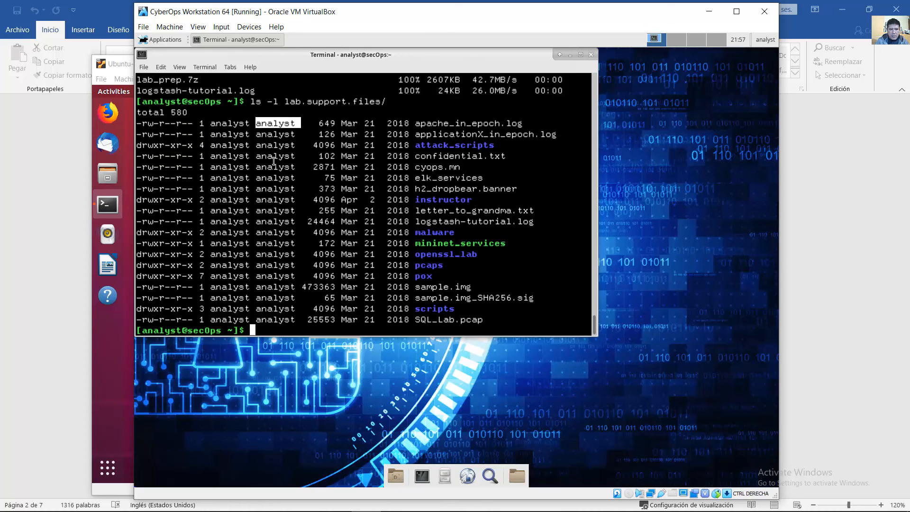
left_click_drag(147, 218, 181, 297)
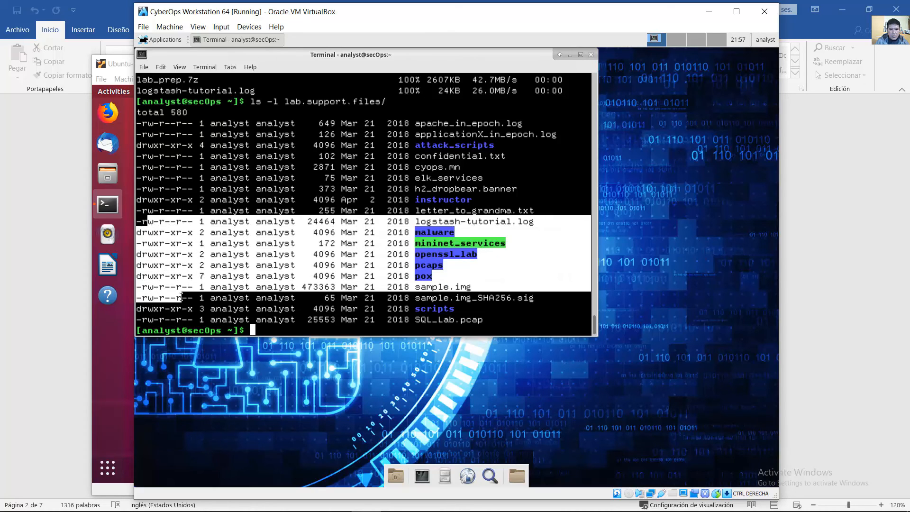
left_click(182, 296)
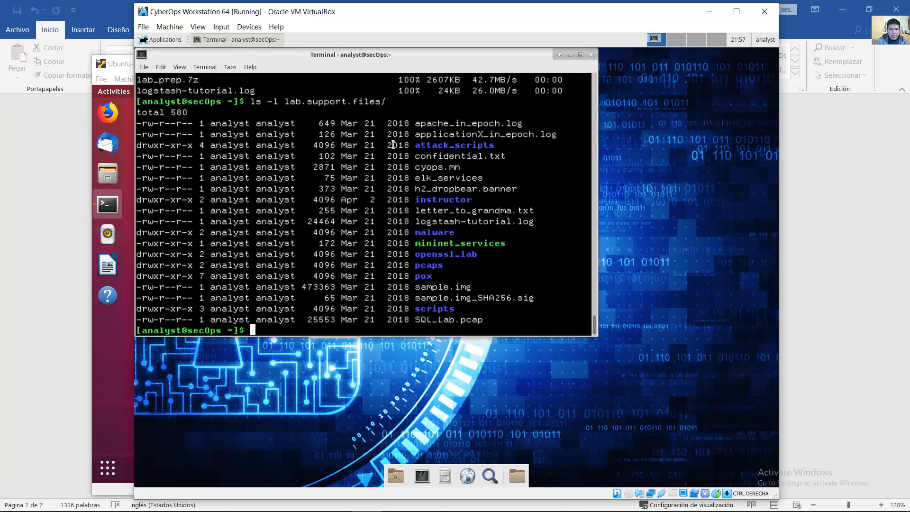
left_click(108, 381)
Clear the pending ssh install line and list the Ubuntu home folder, showing lab.support.files
key("BackSpace")
key("BackSpace")
key("BackSpace")
key("BackSpace")
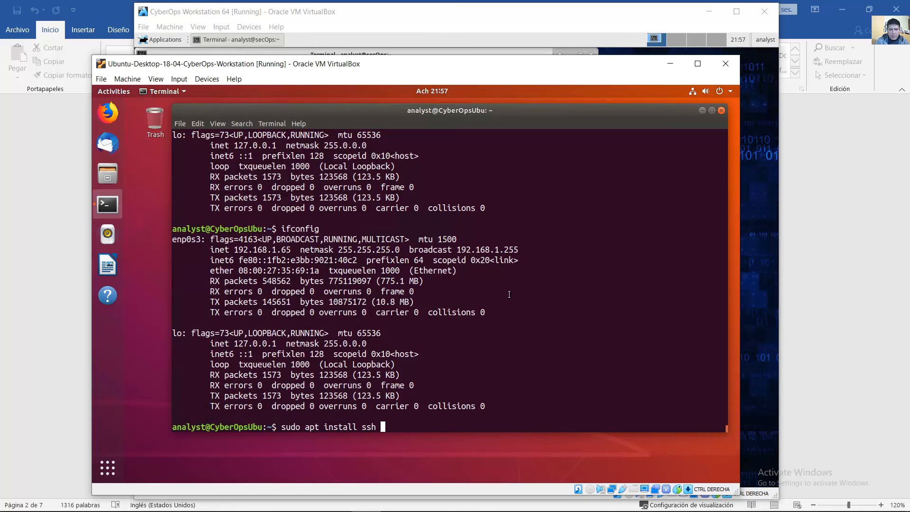
type("journalct")
key("BackSpace")
key("BackSpace")
key("BackSpace")
key("BackSpace")
key("BackSpace")
key("BackSpace")
key("BackSpace")
key("BackSpace")
key("BackSpace")
key("BackSpace")
key("BackSpace")
key("BackSpace")
key("BackSpace")
key("BackSpace")
key("BackSpace")
key("BackSpace")
key("BackSpace")
key("BackSpace")
key("BackSpace")
key("BackSpace")
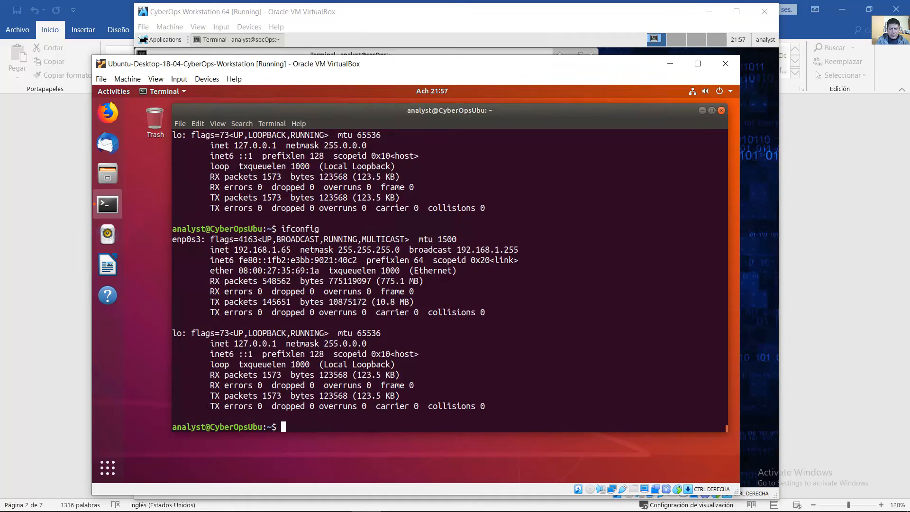
type("sudo")
key("BackSpace")
key("BackSpace")
key("BackSpace")
key("BackSpace")
type("ls")
key("Return")
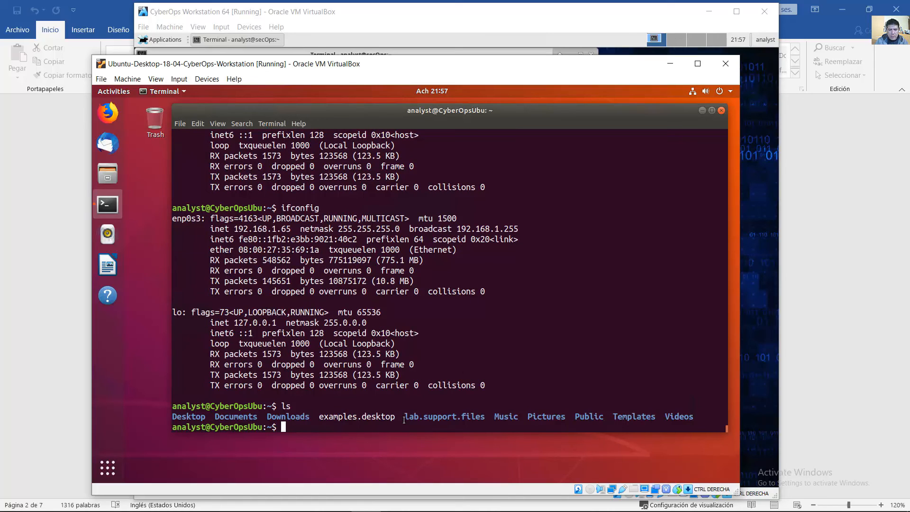
left_click_drag(405, 416, 485, 415)
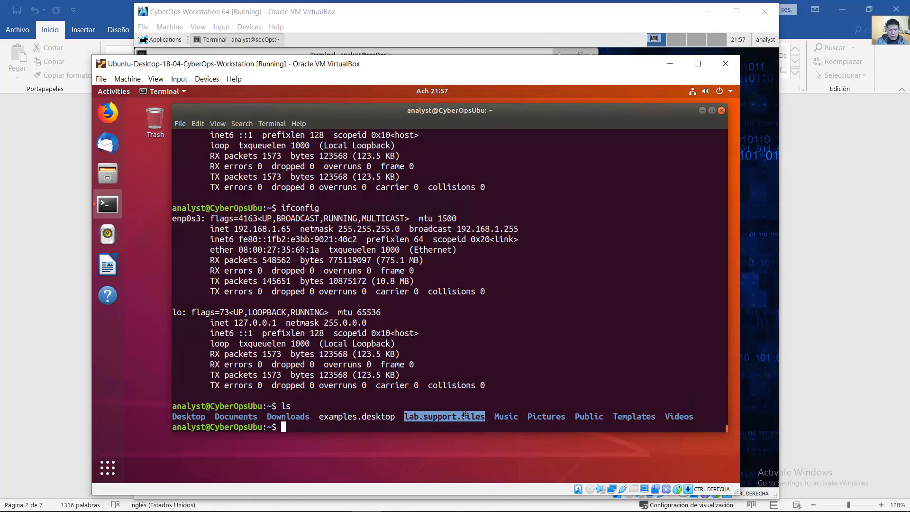
left_click(452, 345)
Show detailed ls -l listings of the home folder and the copied lab.support.files folder
type("ls -l")
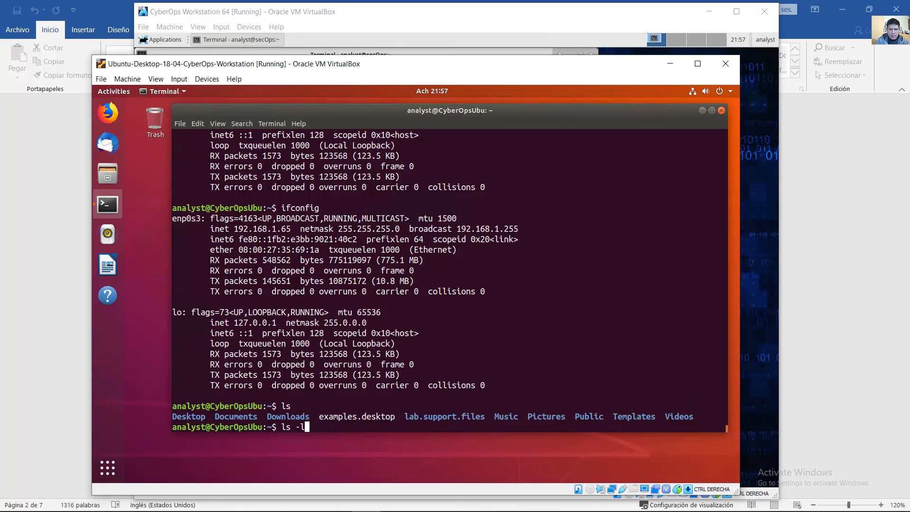
key("Return")
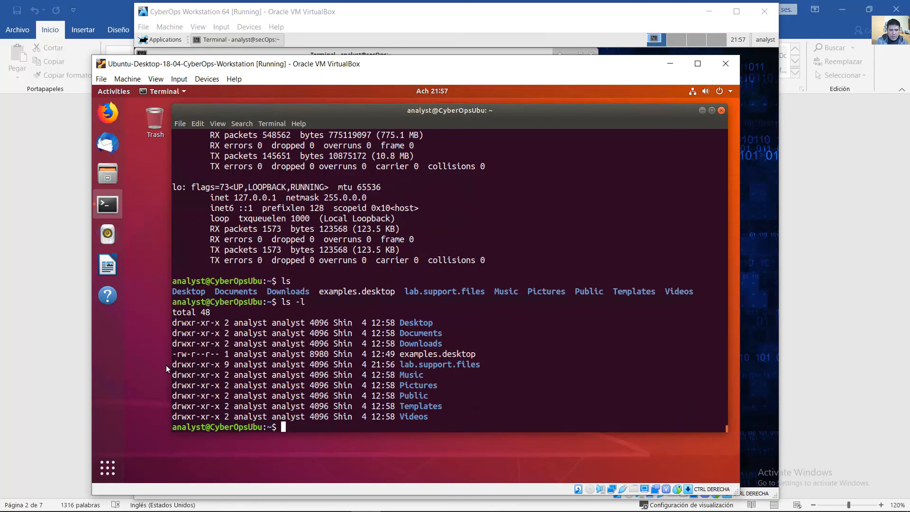
left_click_drag(179, 366, 216, 366)
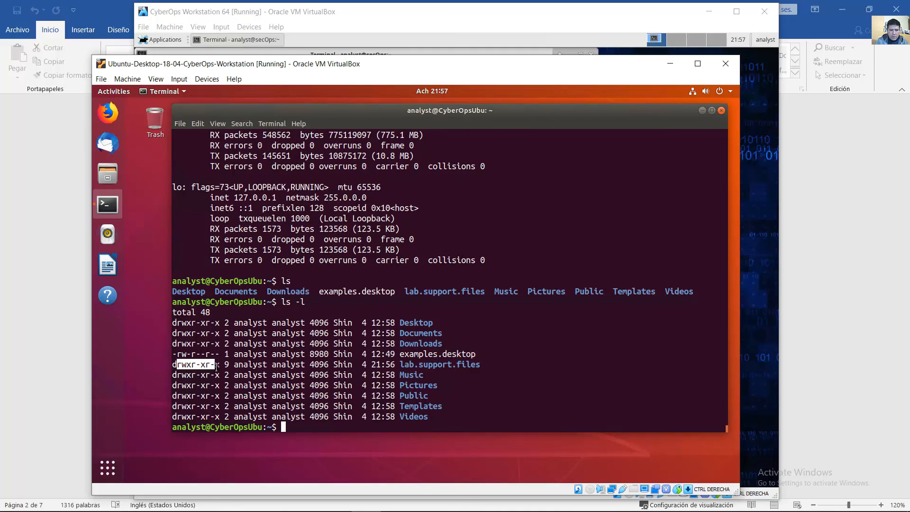
left_click(527, 397)
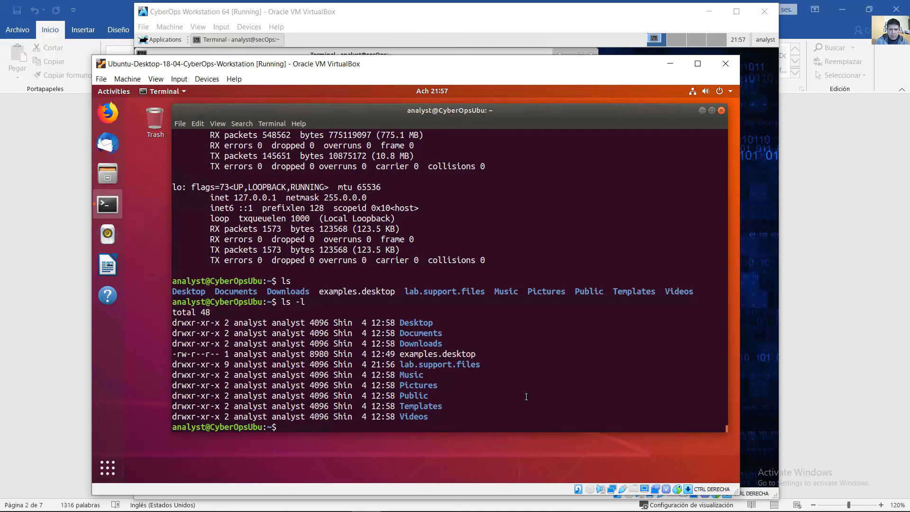
type("ls -l lab.")
key("Tab")
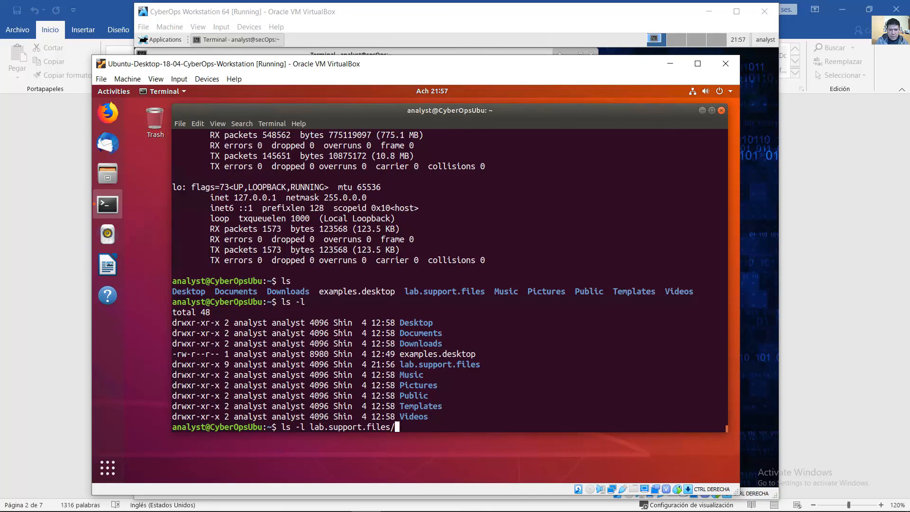
key("Return")
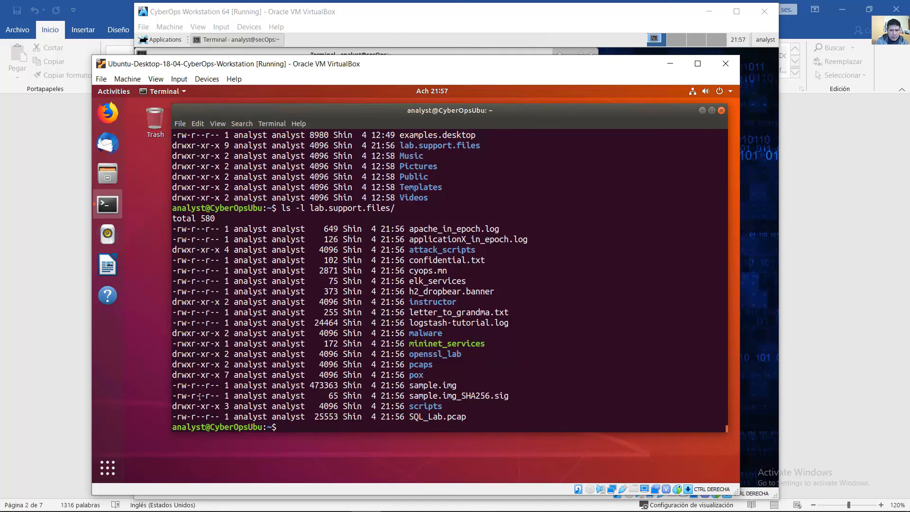
left_click_drag(178, 407, 470, 405)
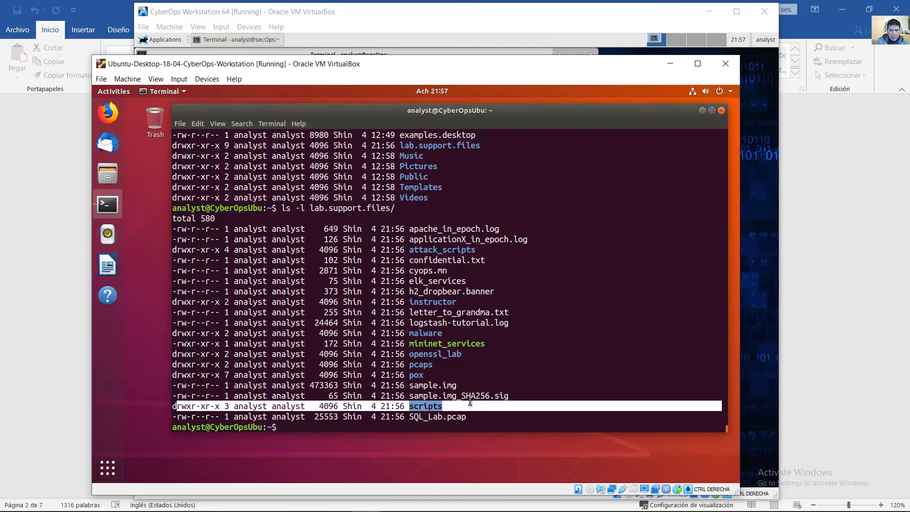
left_click(461, 335)
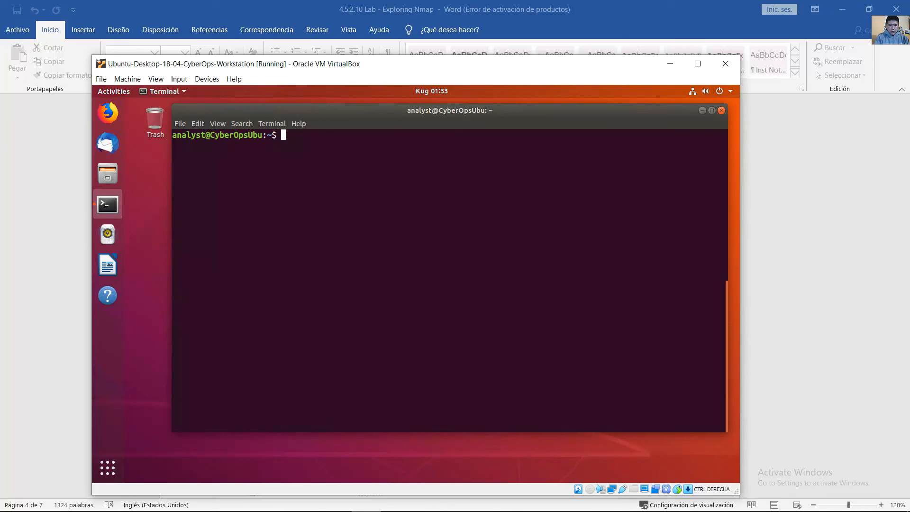
type("sudo apt install nmap")
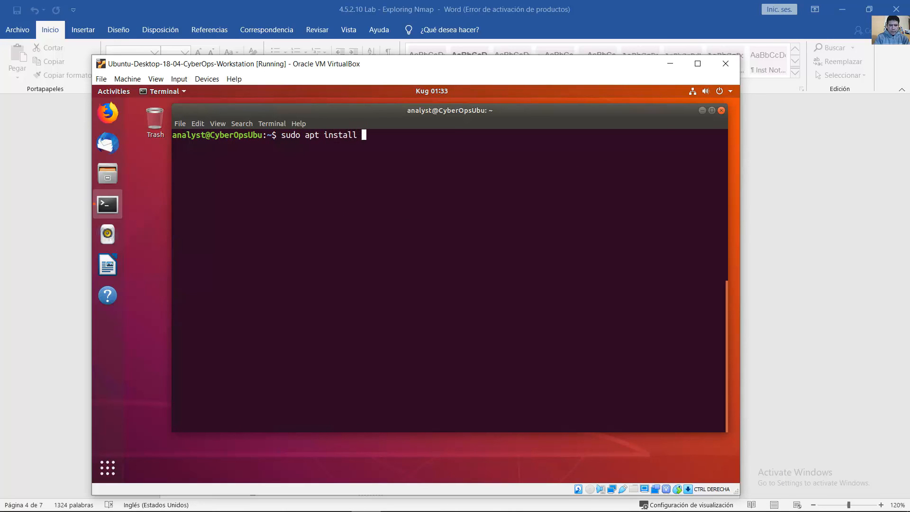
Install nmap, confirming with Y, then try tcpdump, which is already the newest version
key("Return")
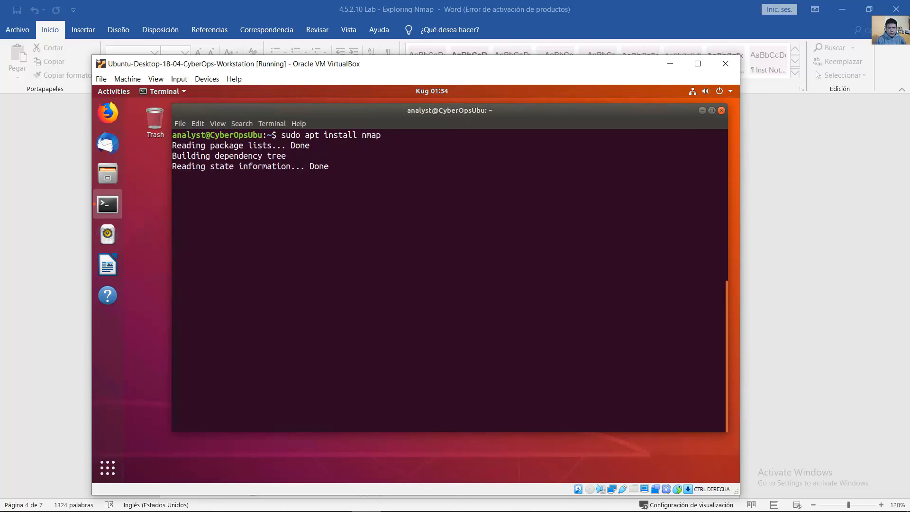
type("Y")
key("Return")
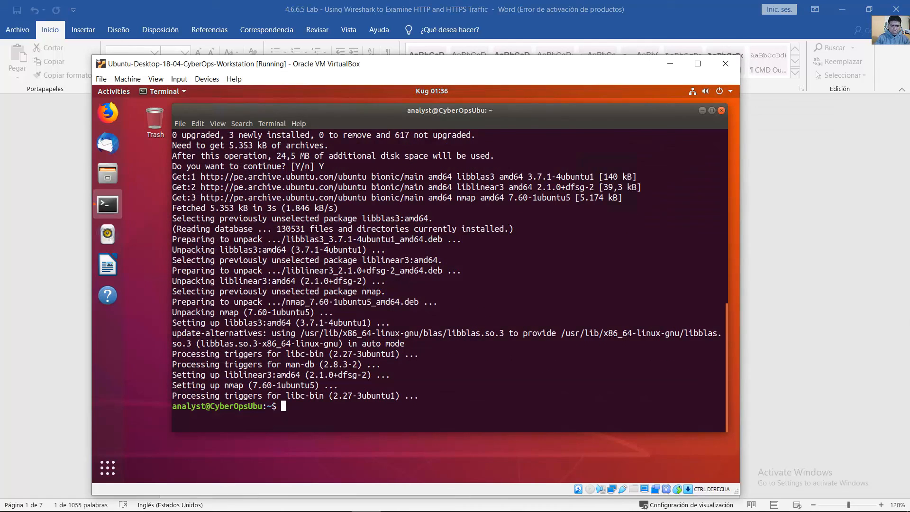
key("Up")
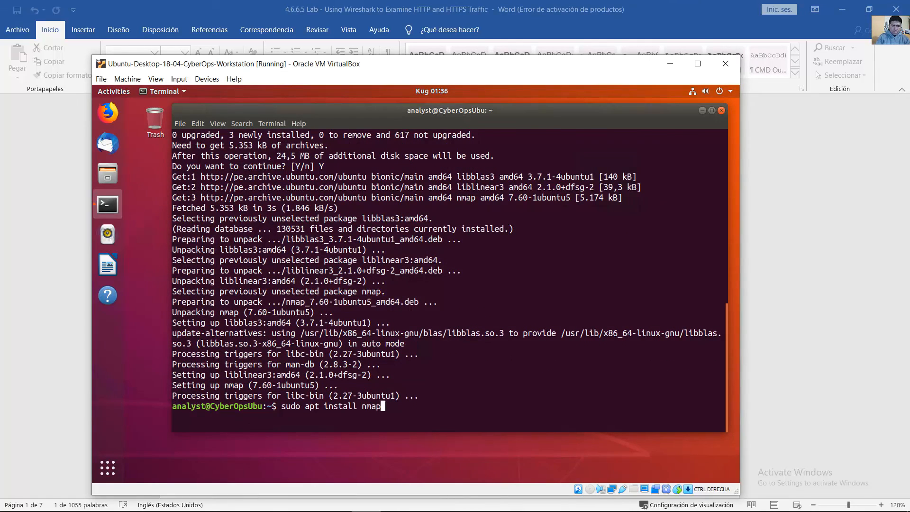
key("BackSpace")
key("BackSpace")
key("BackSpace")
key("BackSpace")
type("tcpdump")
key("Return")
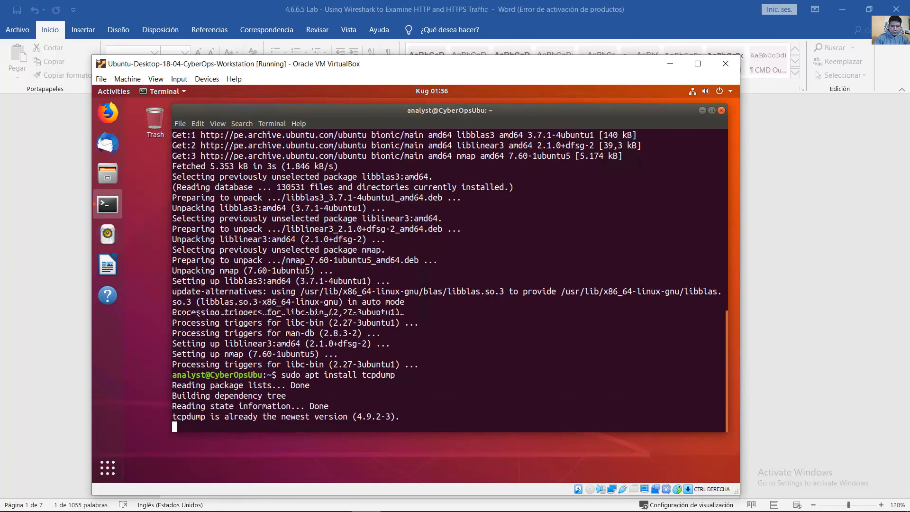
left_click_drag(364, 413, 216, 385)
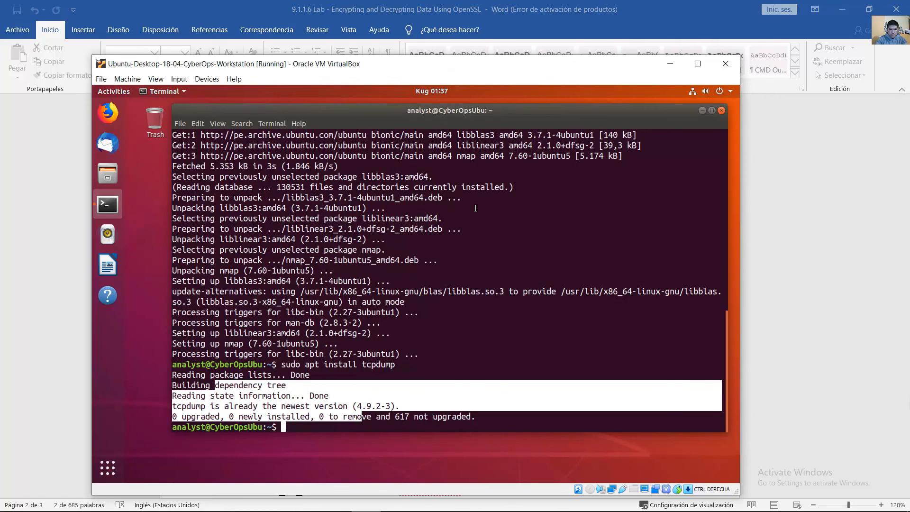
Upgrade openssl, then install zip and unzip, both already the newest versions
key("Up")
key("BackSpace")
key("BackSpace")
key("BackSpace")
key("BackSpace")
key("BackSpace")
key("BackSpace")
key("BackSpace")
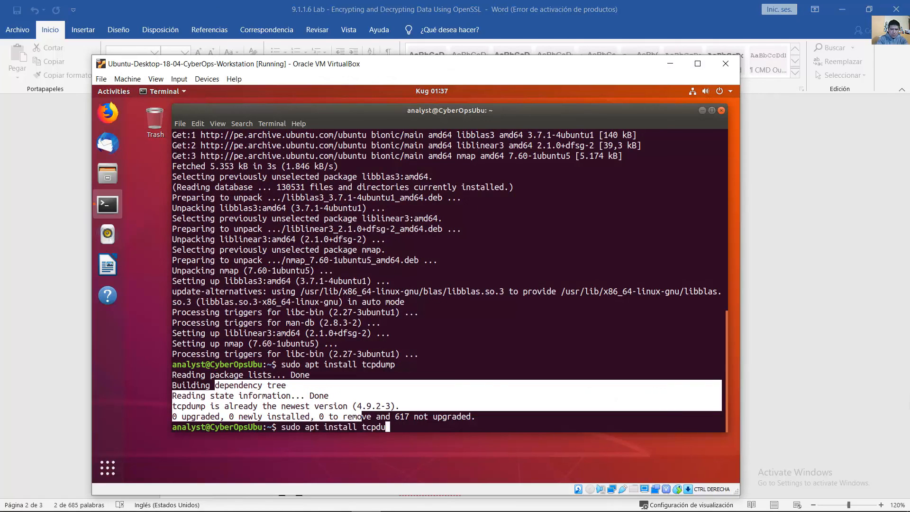
type("openssl")
key("Return")
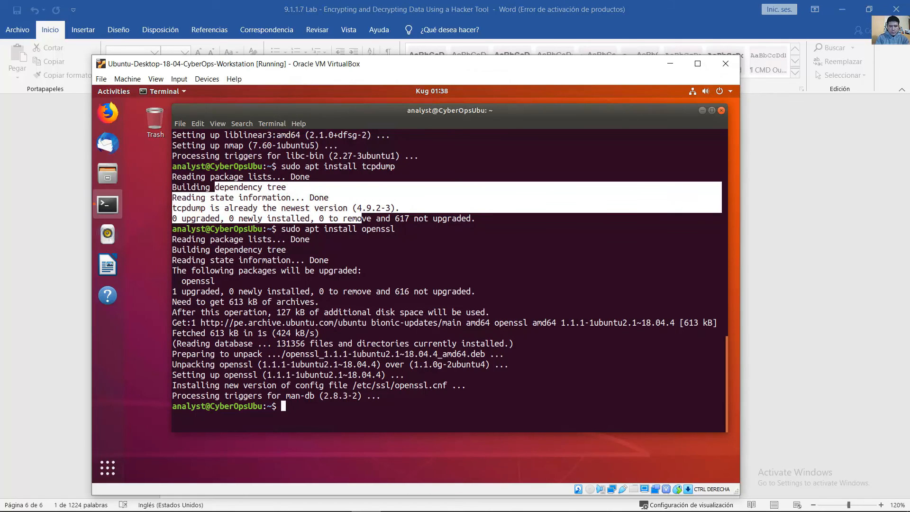
type("sudo apt install opens")
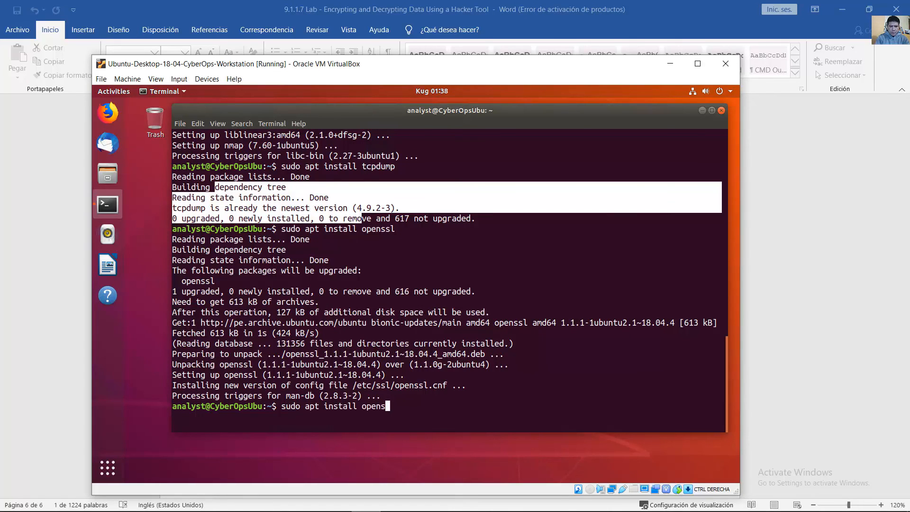
key("BackSpace")
key("BackSpace")
key("BackSpace")
key("BackSpace")
key("BackSpace")
type("zip")
key("Return")
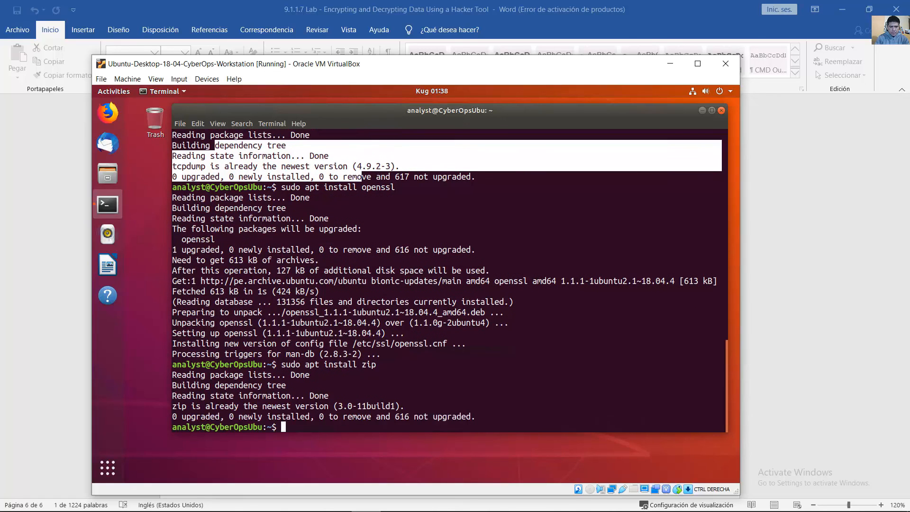
key("Up")
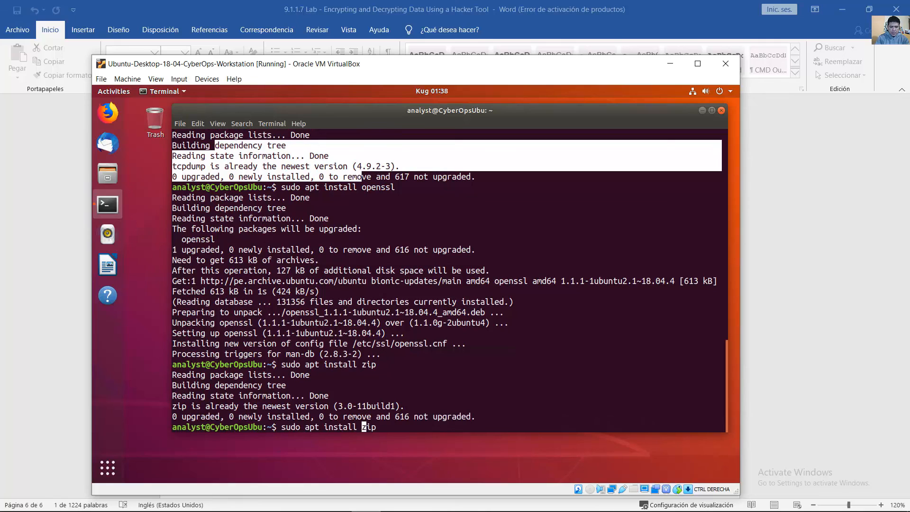
key("Return")
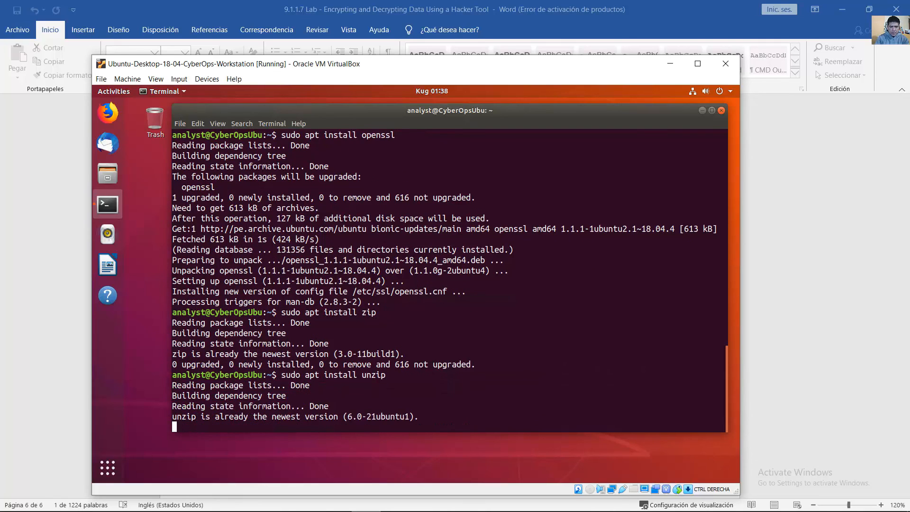
key("Up")
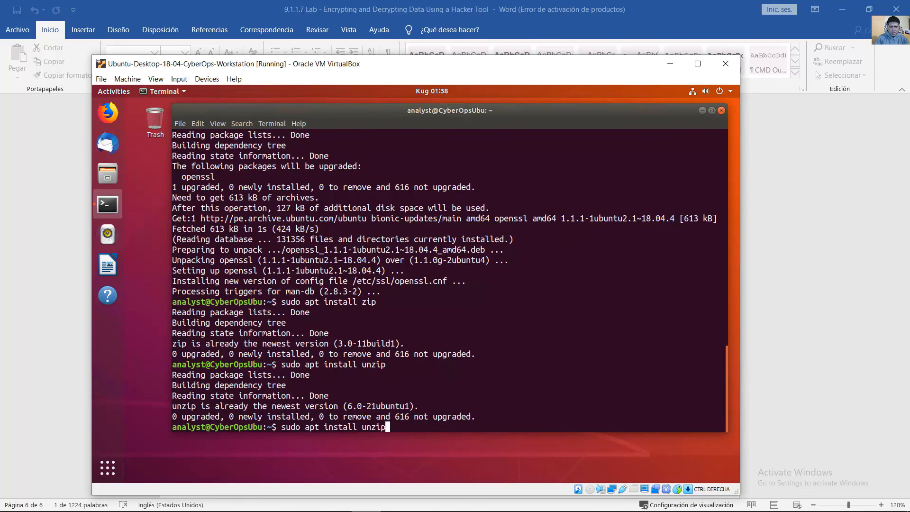
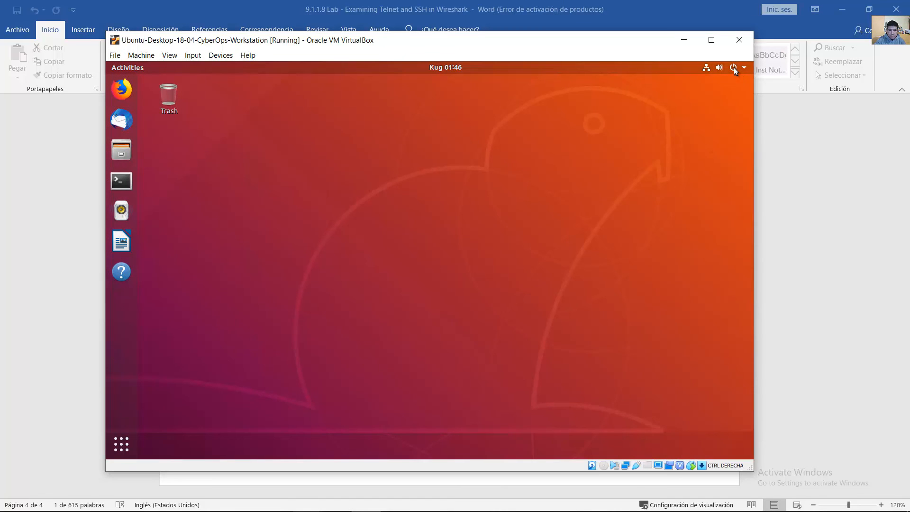
Power off the Ubuntu VM from its top-right system menu
left_click(734, 67)
left_click(716, 171)
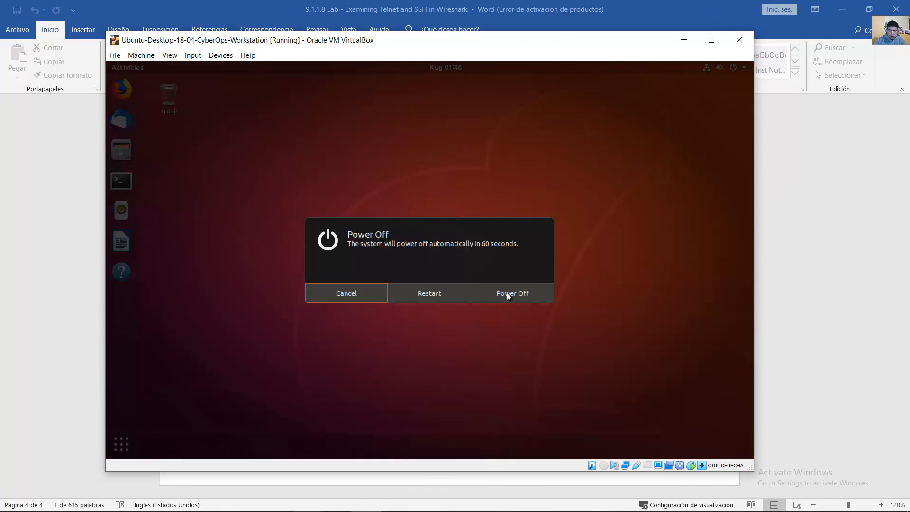
left_click(371, 295)
left_click(742, 67)
left_click(716, 168)
left_click(510, 293)
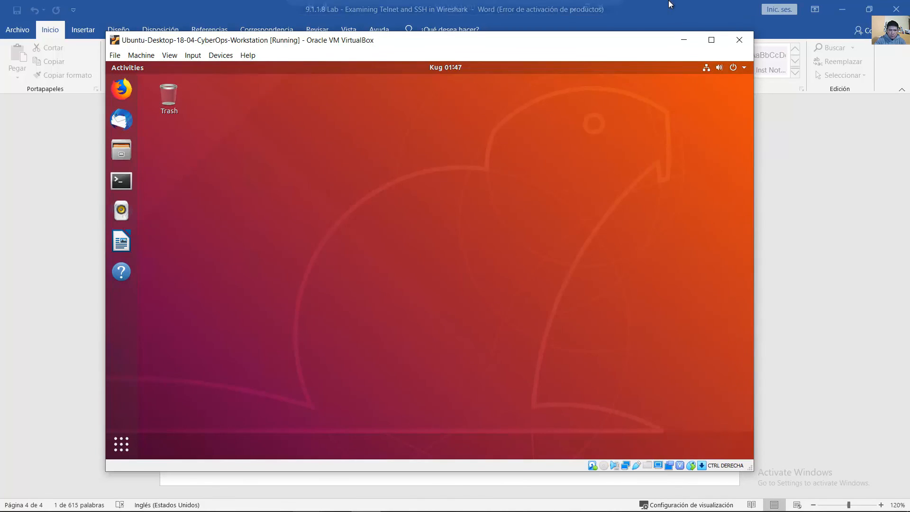
Close the terminal and shut down the CyberOps Workstation VM from the analyst menu
key("alt+Tab")
key("alt+Tab")
key("alt+Tab")
key("alt+Tab")
key("alt+Tab")
key("alt+Tab")
key("alt+Tab")
key("alt+Tab")
key("alt+Tab")
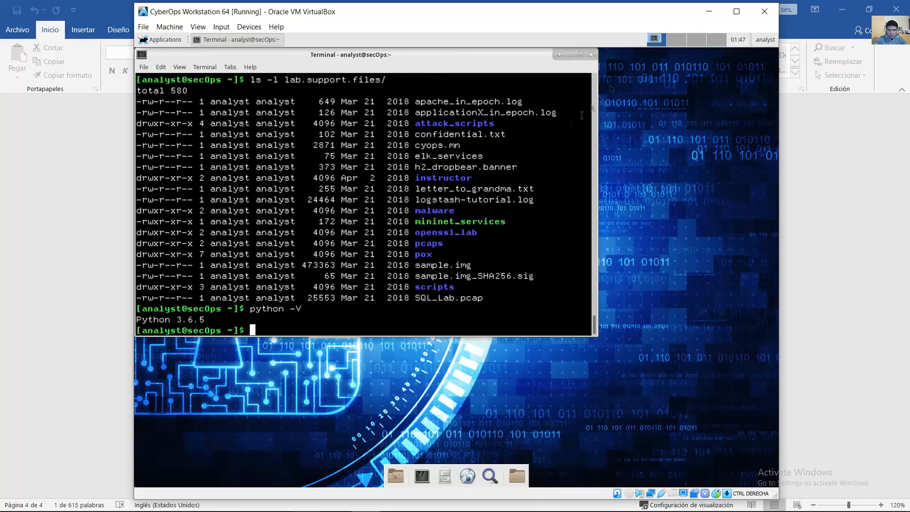
left_click(591, 55)
left_click(766, 39)
left_click(745, 97)
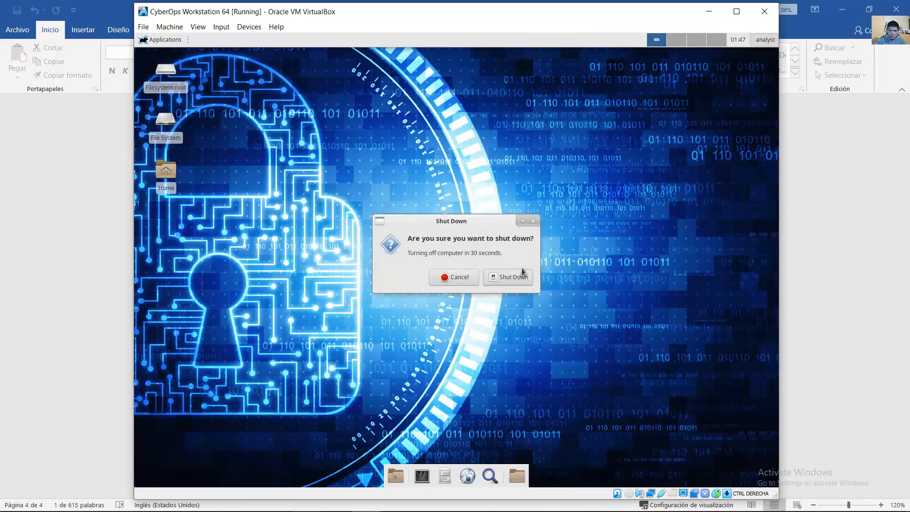
left_click(515, 277)
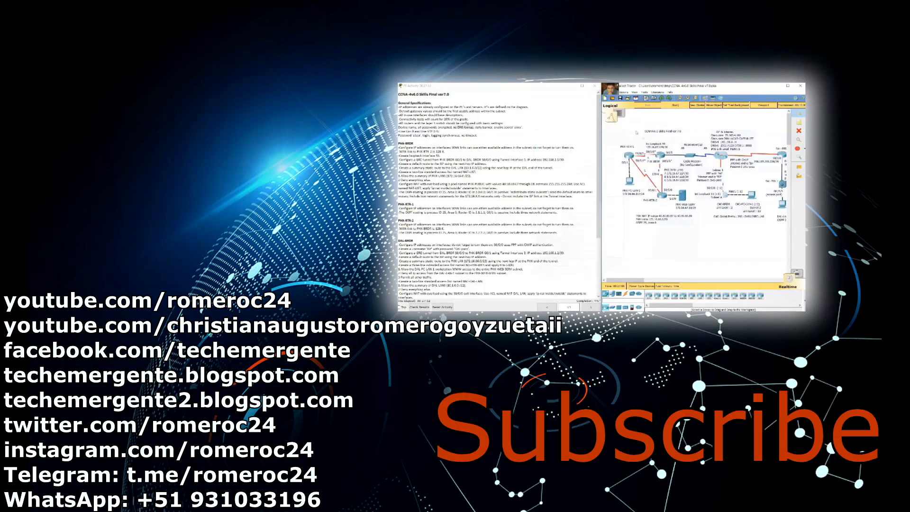